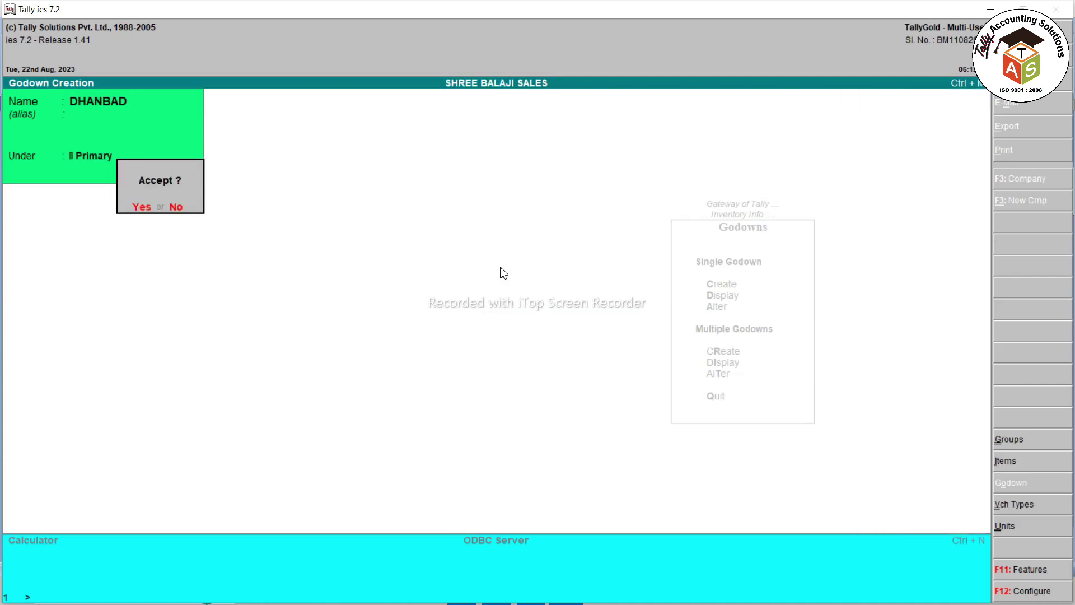
Switch to the Word document and review the godown examples and the Step-2 purchase voucher instructions
key(alt+Tab)
scroll(517, 325, down, 6)
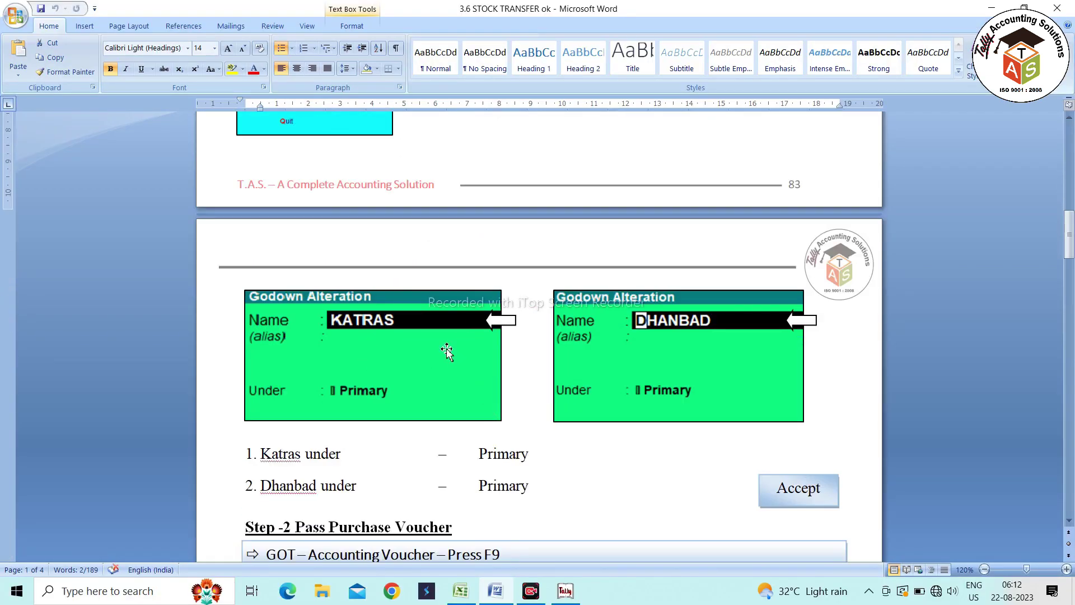
scroll(447, 352, down, 3)
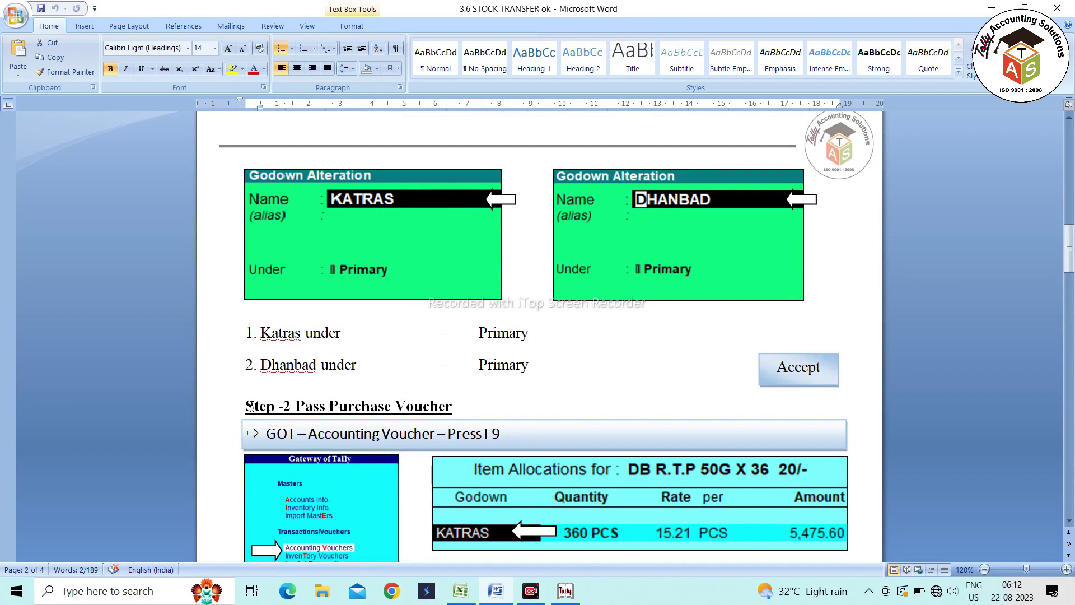
drag(473, 401, 282, 403)
scroll(299, 399, down, 4)
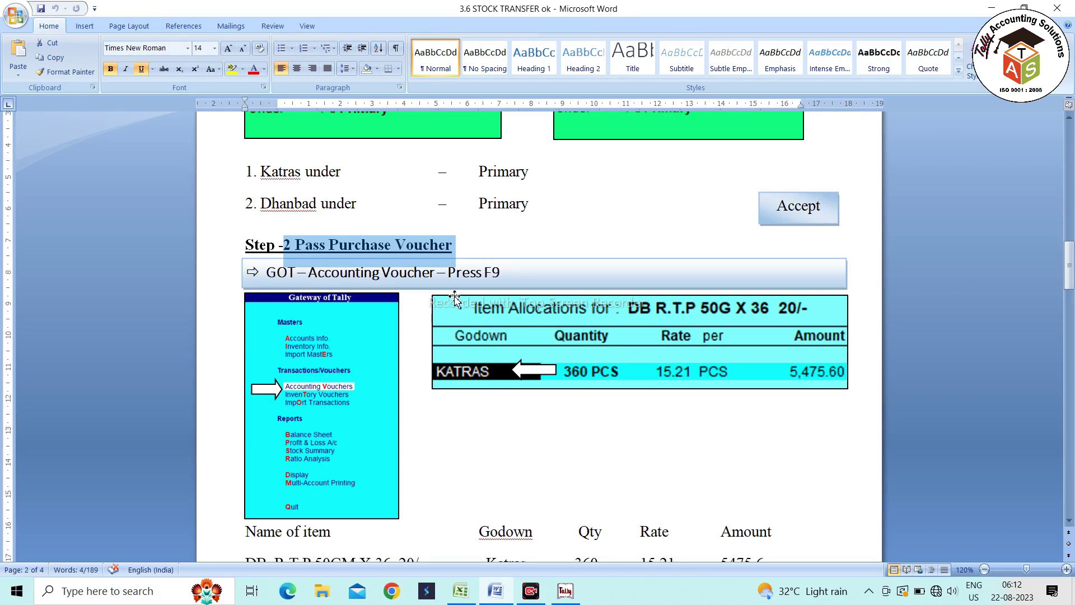
drag(500, 274, 396, 280)
Switch to Tally, leave godown creation, and open a new Purchase voucher in Accounting Vouchers
key(alt+Tab)
key(Escape)
key(Escape)
key(Escape)
key(Escape)
key(n)
key(v)
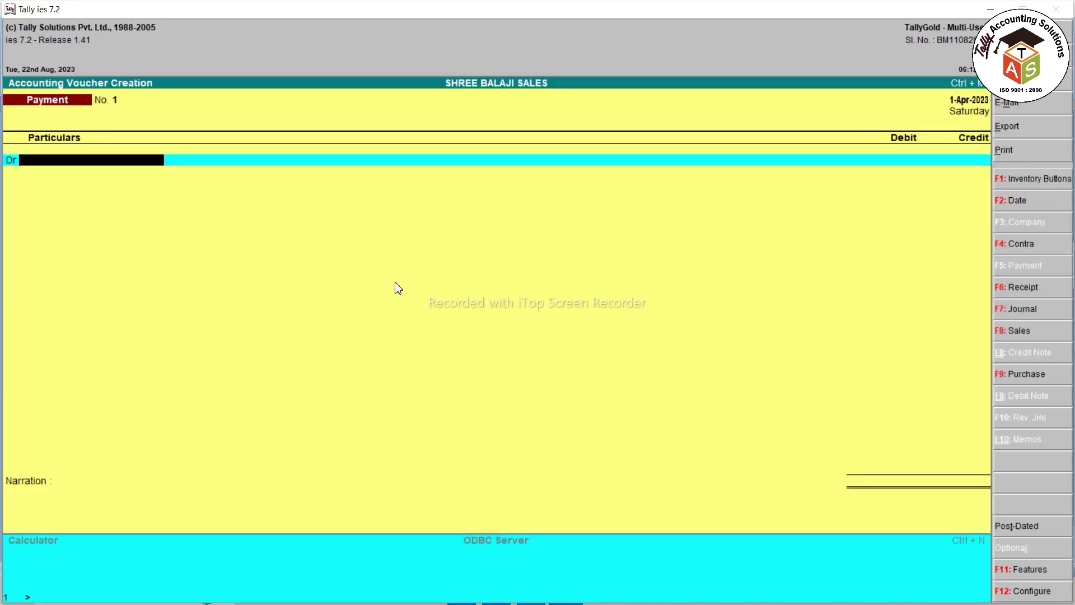
key(F9)
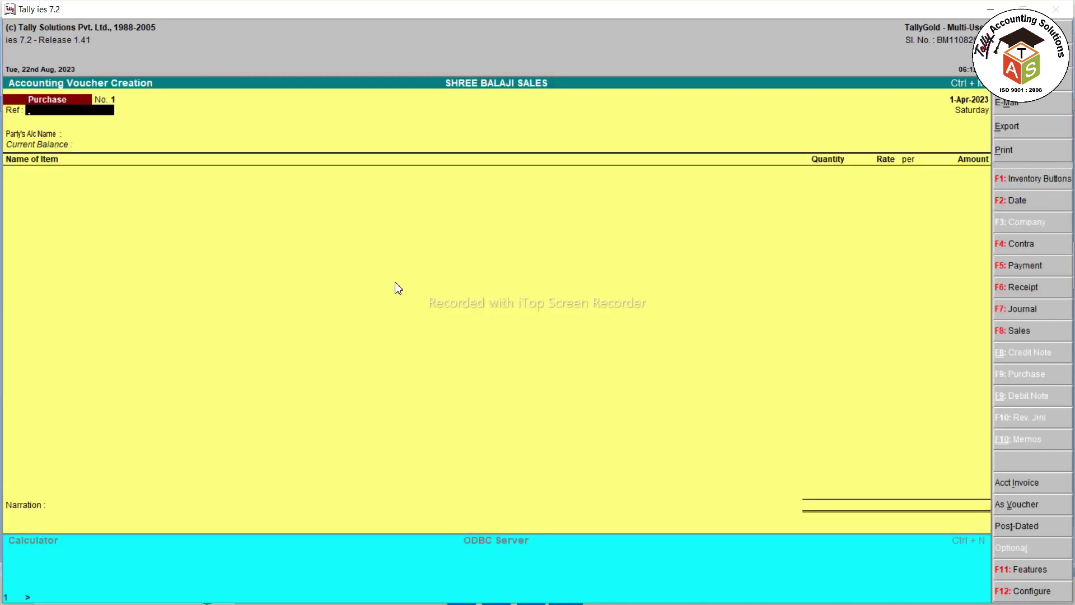
Check the purchase example and the Katras item allocation in the Word document, and return to the Tally voucher
key(alt+Tab)
scroll(428, 261, up, 15)
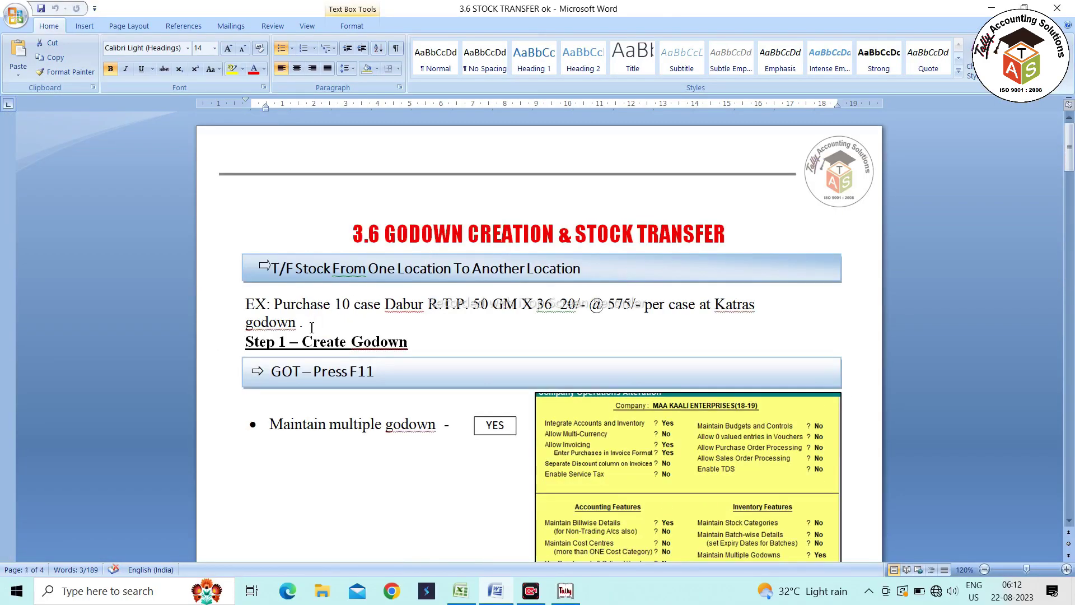
click(312, 326)
scroll(392, 336, down, 15)
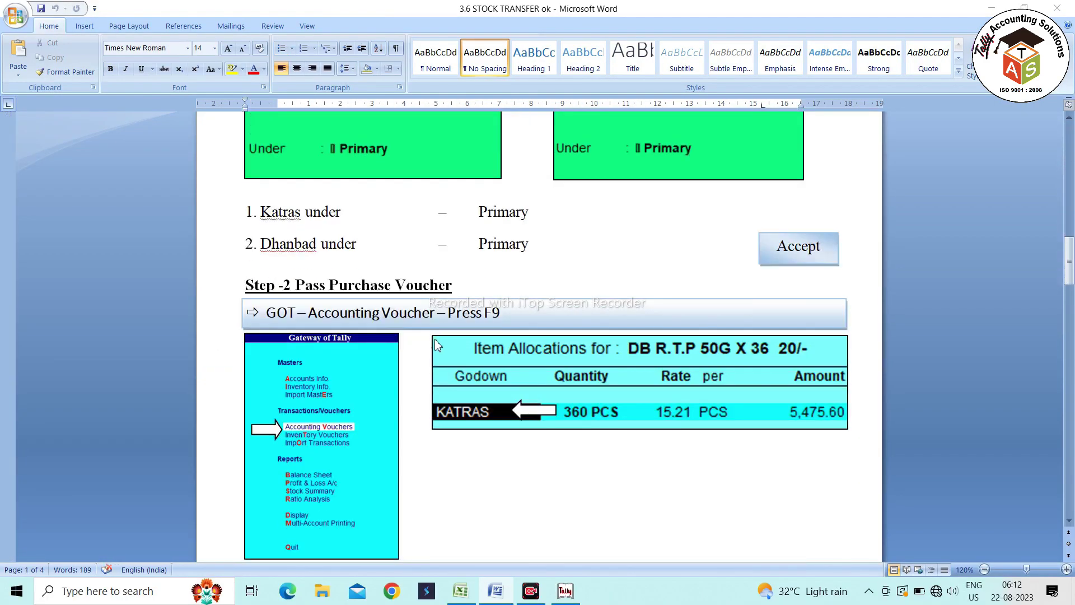
key(alt+Tab)
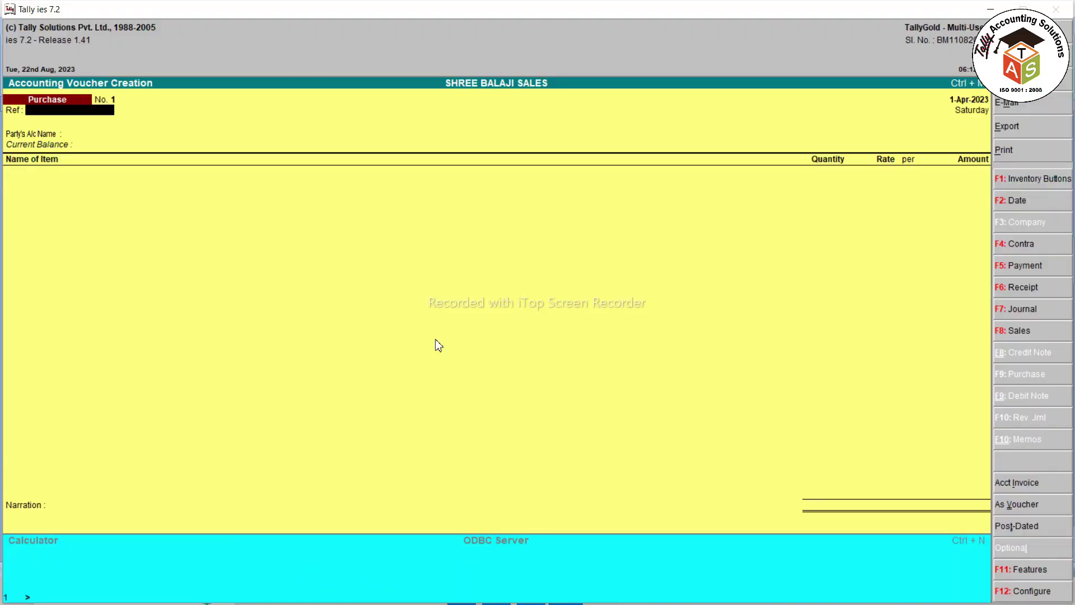
text(DB/123456)
key(Return)
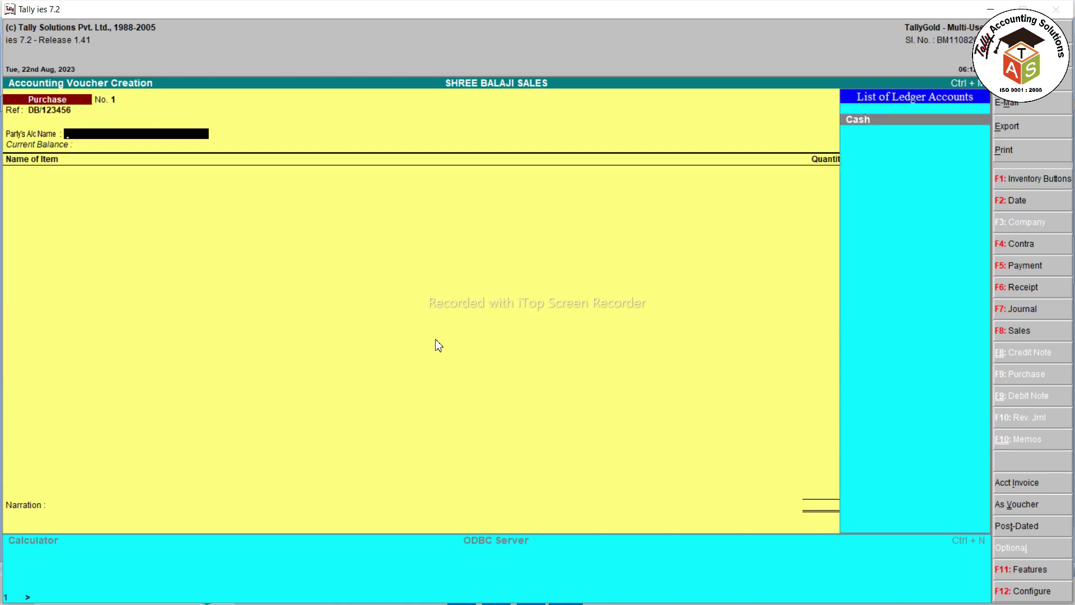
key(BackSpace)
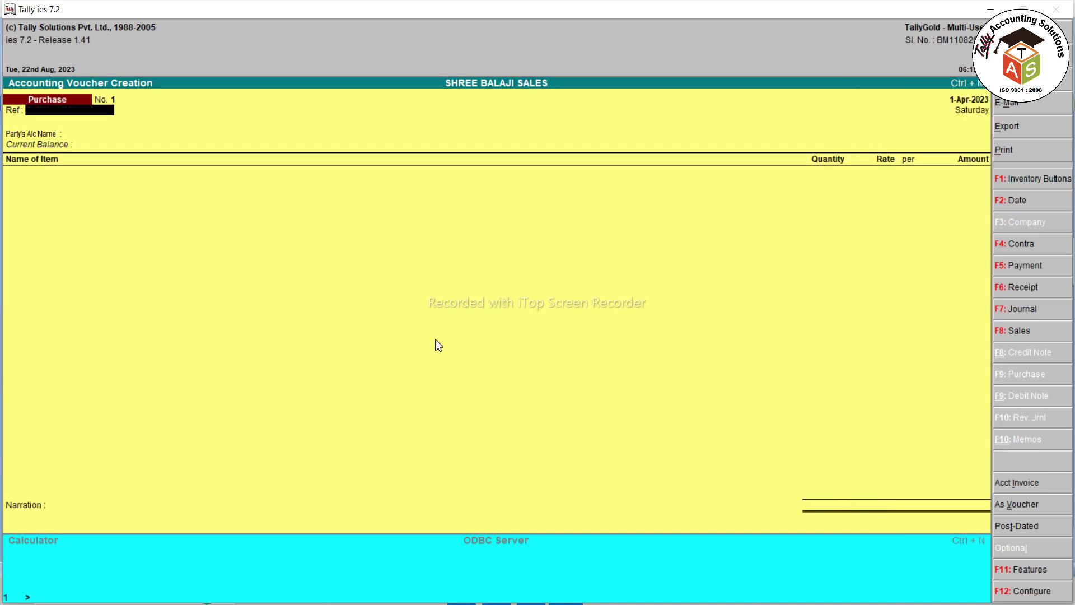
Set the voucher reference to DIPL/23-24//116 and start a new party ledger named DABUR INDIA PVT LTD
text(DIPL/23-24//116)
key(Return)
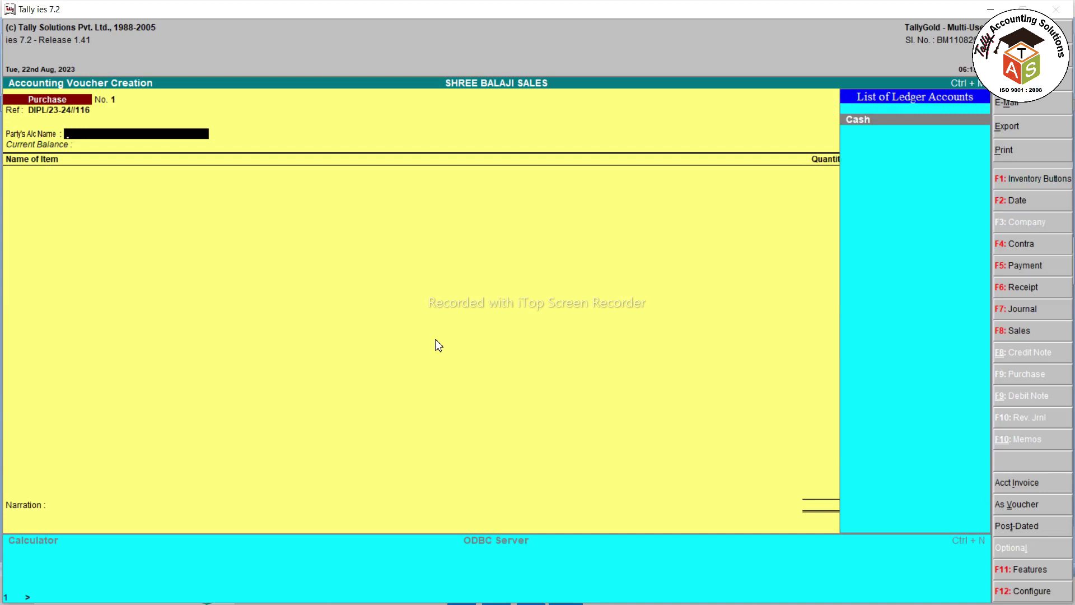
key(alt+c)
text(DABUR INDIA PVT LTD)
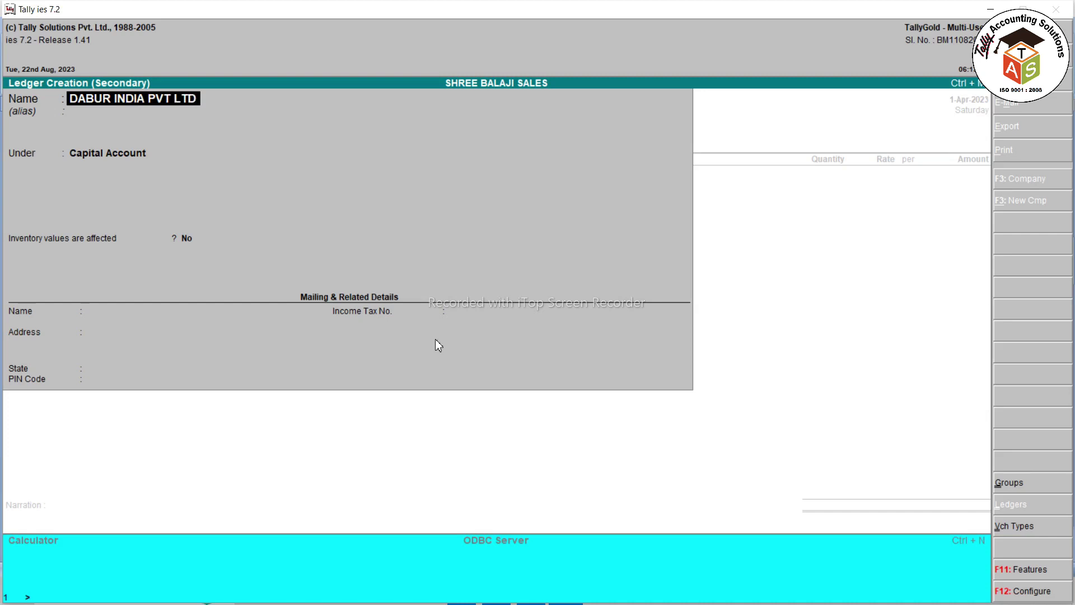
key(Return)
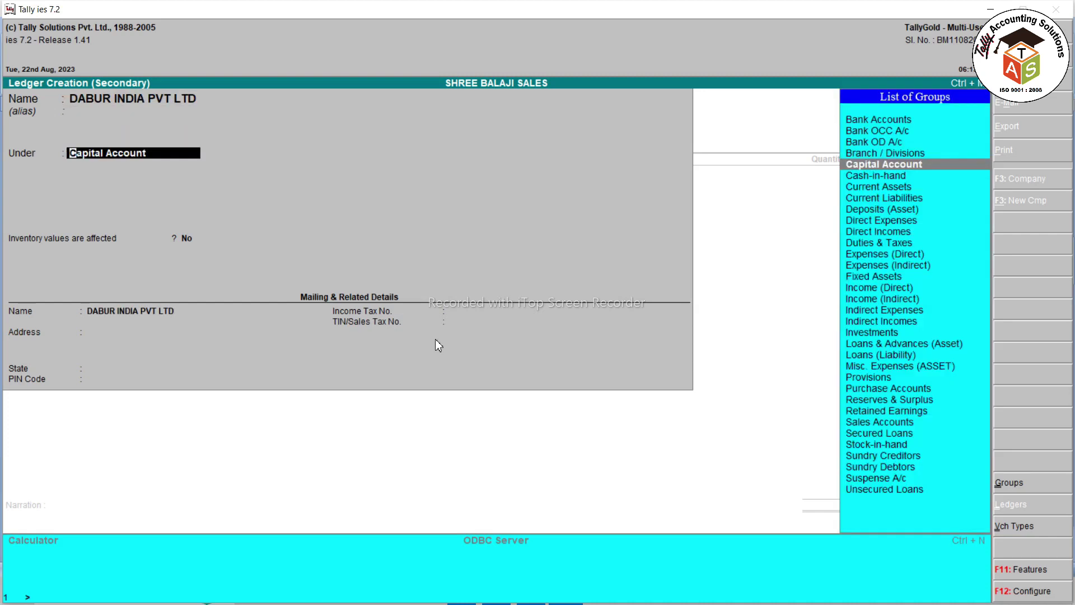
Save the ledger under Sundry Creditors with default settings and blank mailing details, and leave the voucher's supplier address blank
text(SUN)
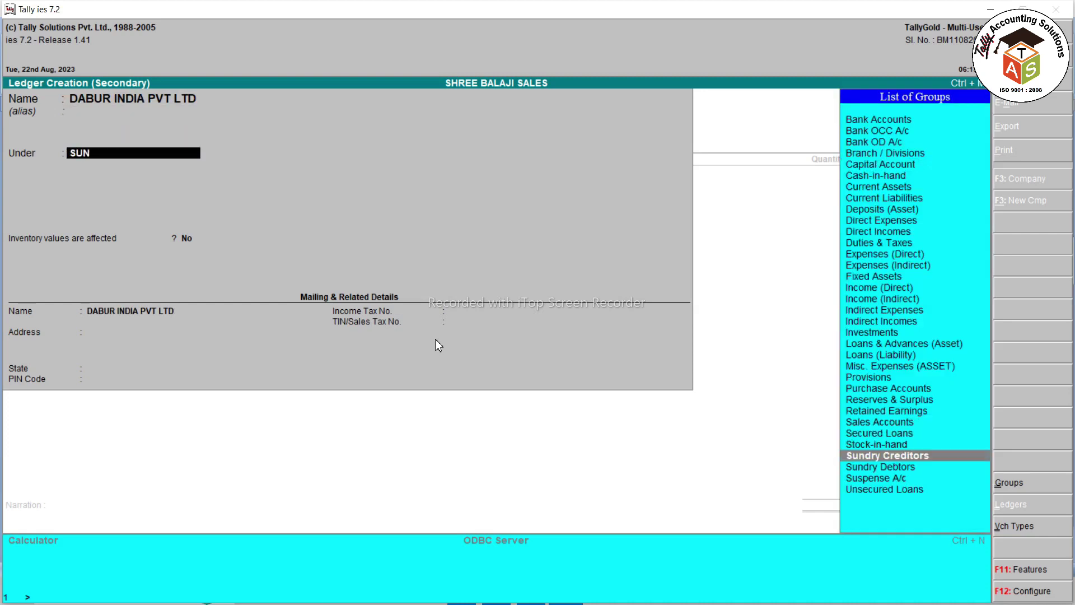
key(Return)
key(Return)
key(Return)
key(Return)
key(Return)
key(BackSpace)
key(Return)
key(Return)
key(Return)
key(Return)
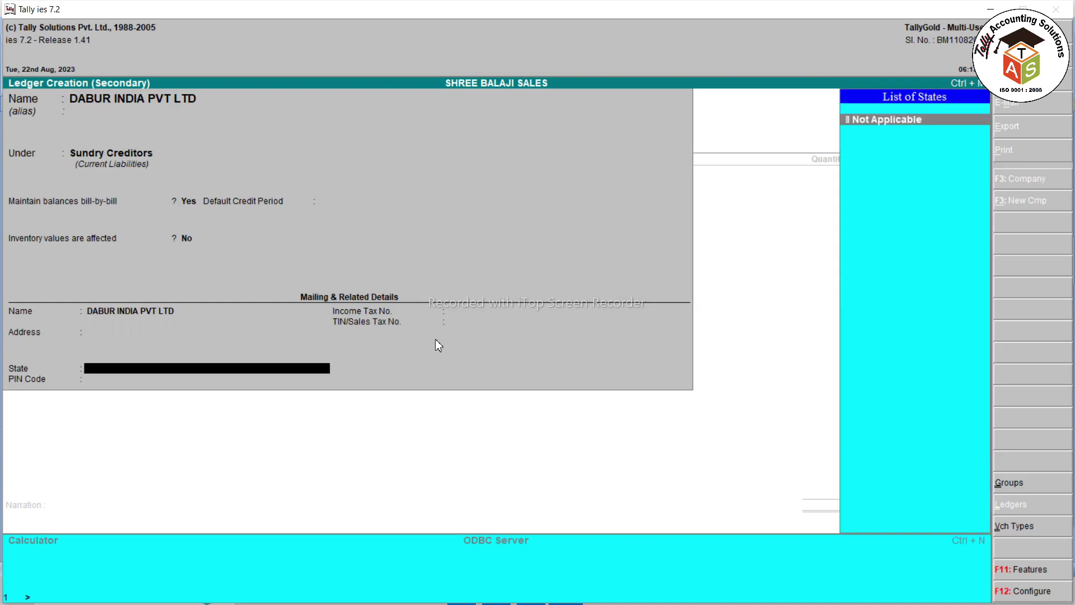
key(Return)
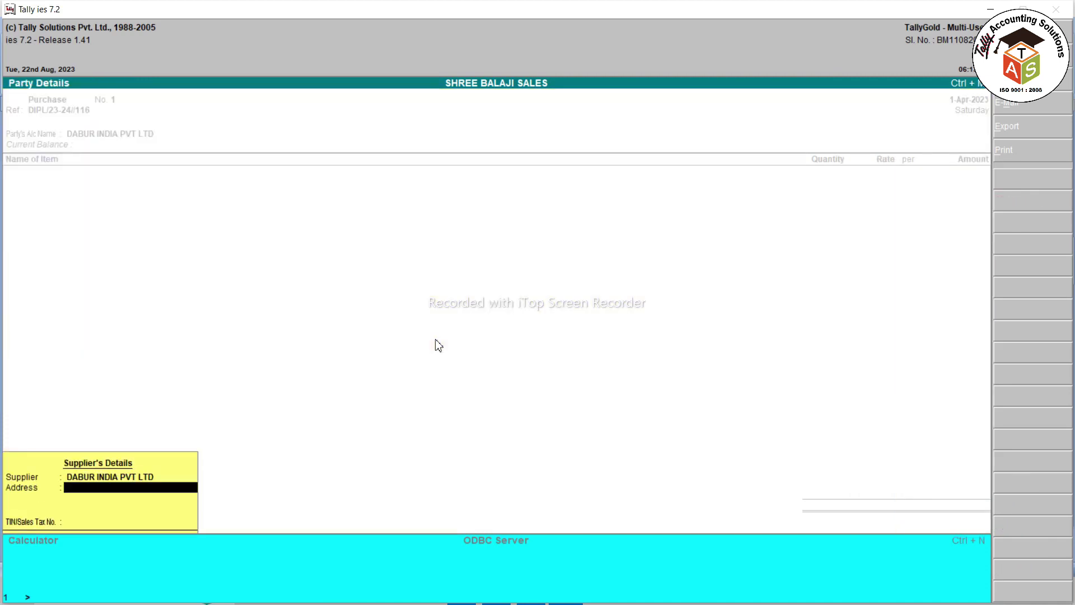
key(Return)
key(Return)
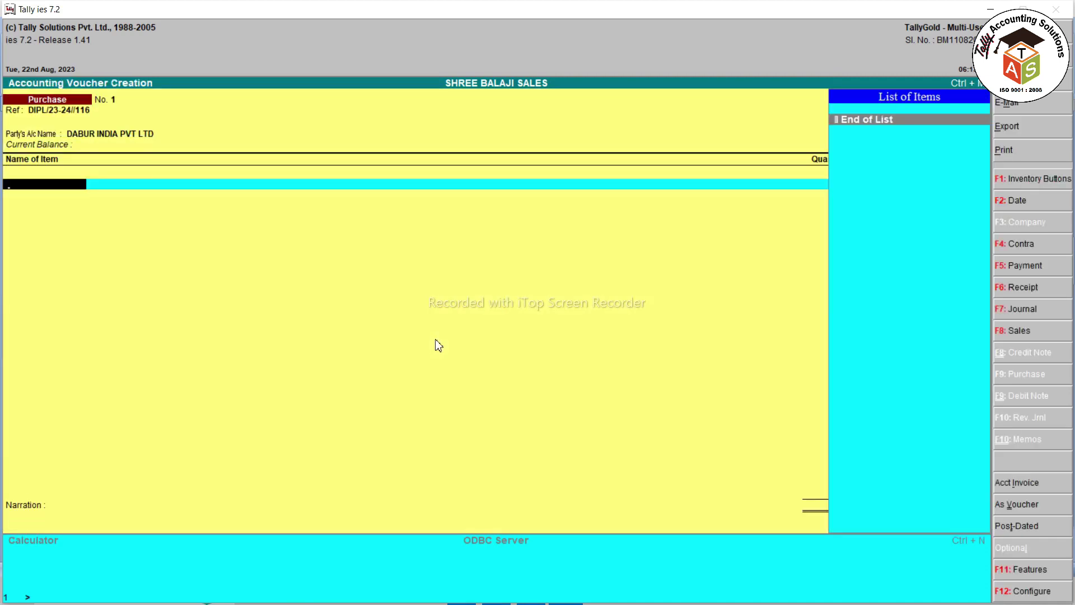
Start a new stock item from the voucher, named DABUR R.T.P. 50 G X 36 20/- to match the Word example
key(alt+c)
text(DABUR R.T.P. 180)
key(BackSpace)
key(BackSpace)
key(BackSpace)
key(BackSpace)
key(alt+Tab)
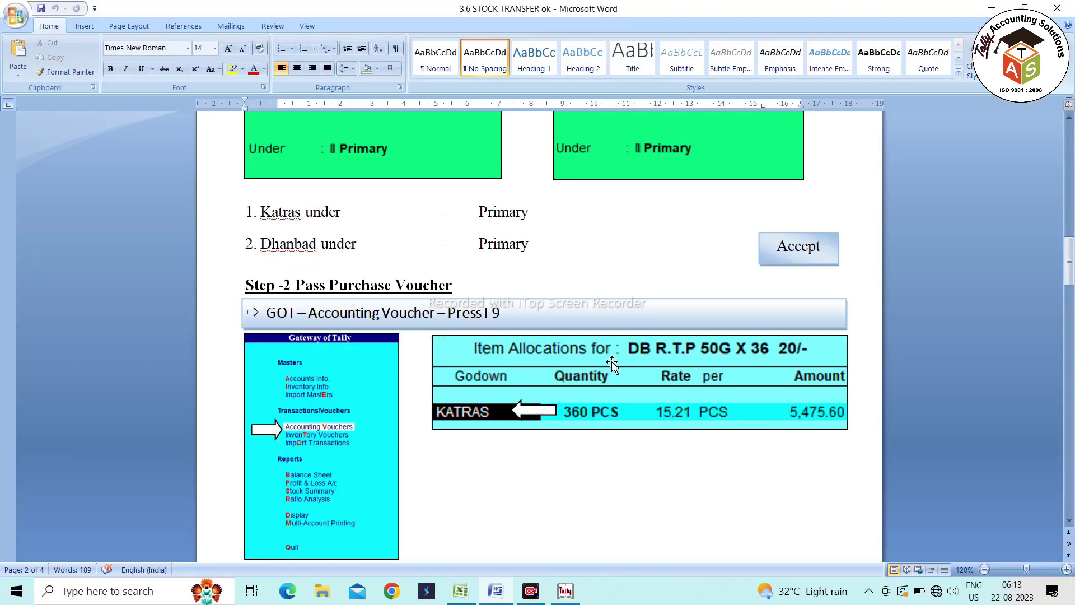
key(alt+Tab)
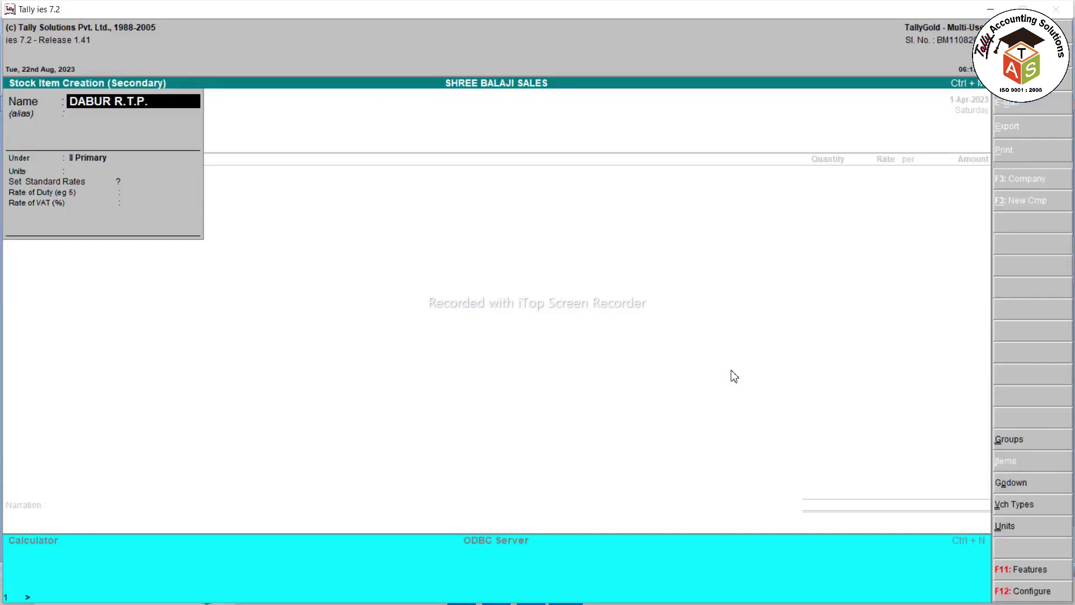
text(50 G X 36  20/-)
key(Return)
Examine the purchase example in the Word document for the item's pack size and case price, and return to Tally
key(alt+Tab)
scroll(718, 371, up, 15)
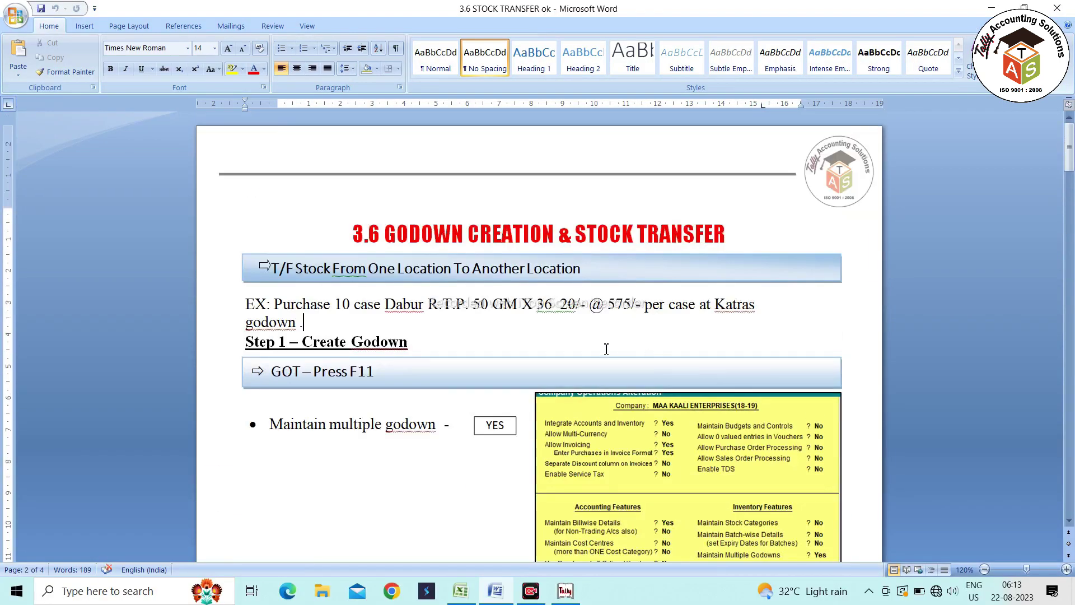
drag(429, 304, 639, 311)
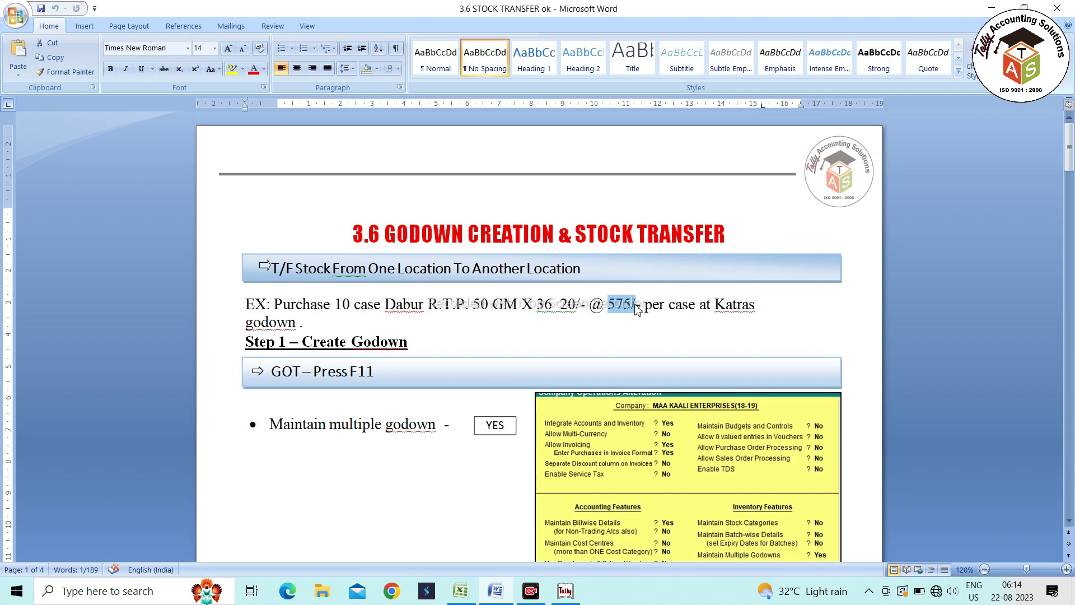
key(alt+Tab)
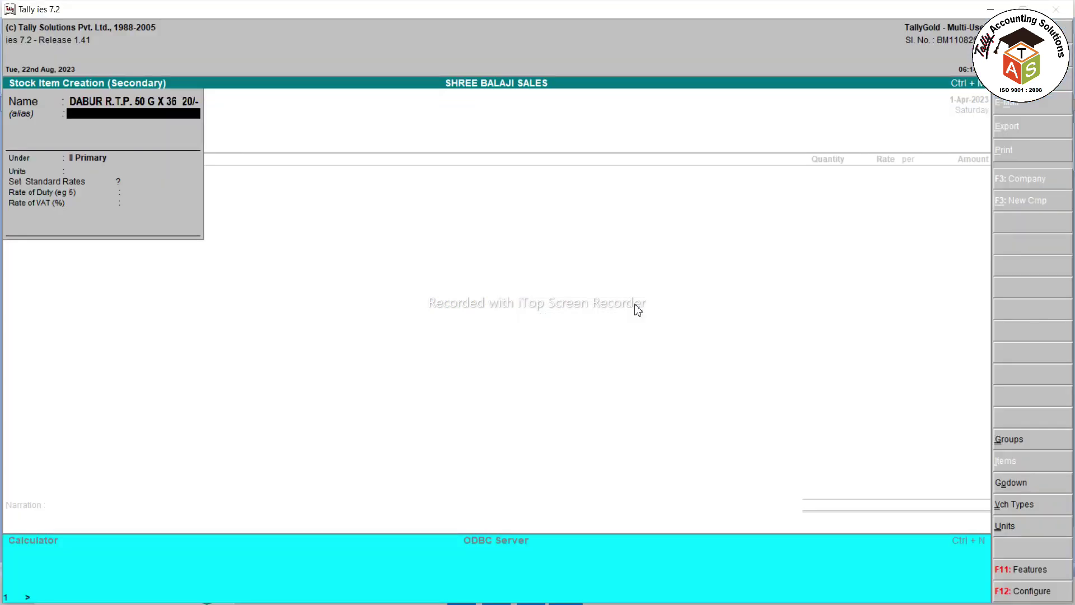
Leave the item alias blank, create a stock group named DABUR, and place the item under it
key(Return)
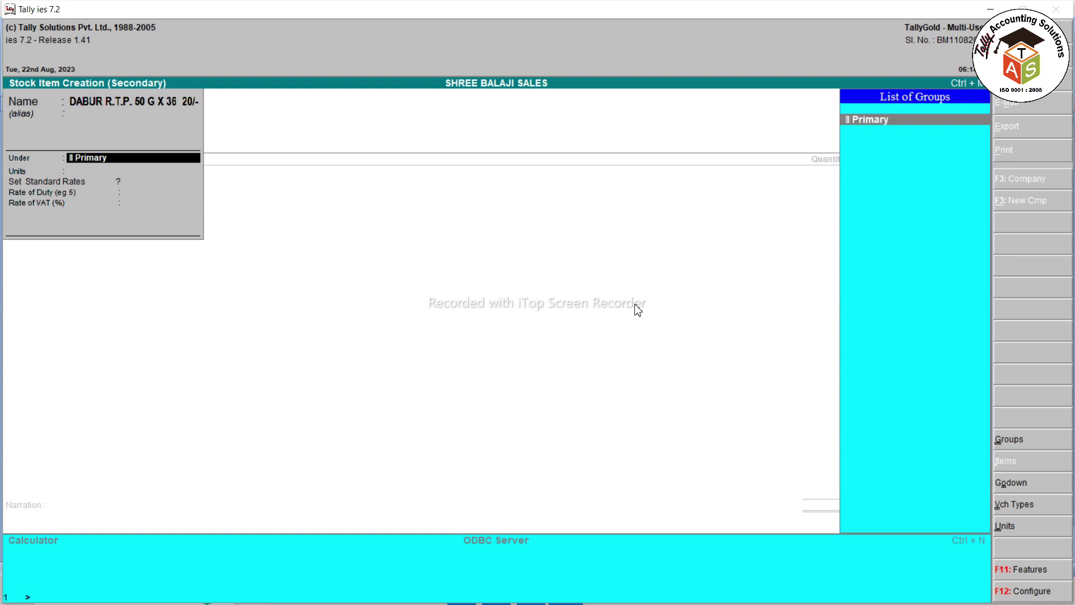
key(alt+c)
text(DABUR)
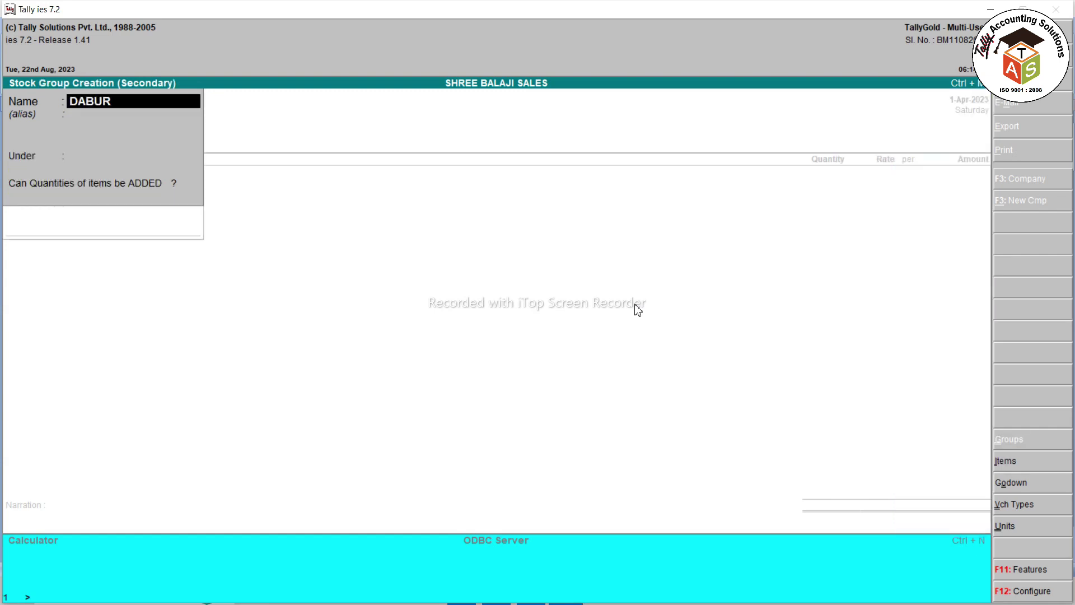
key(Return)
key(Return)
key(Return)
key(Return)
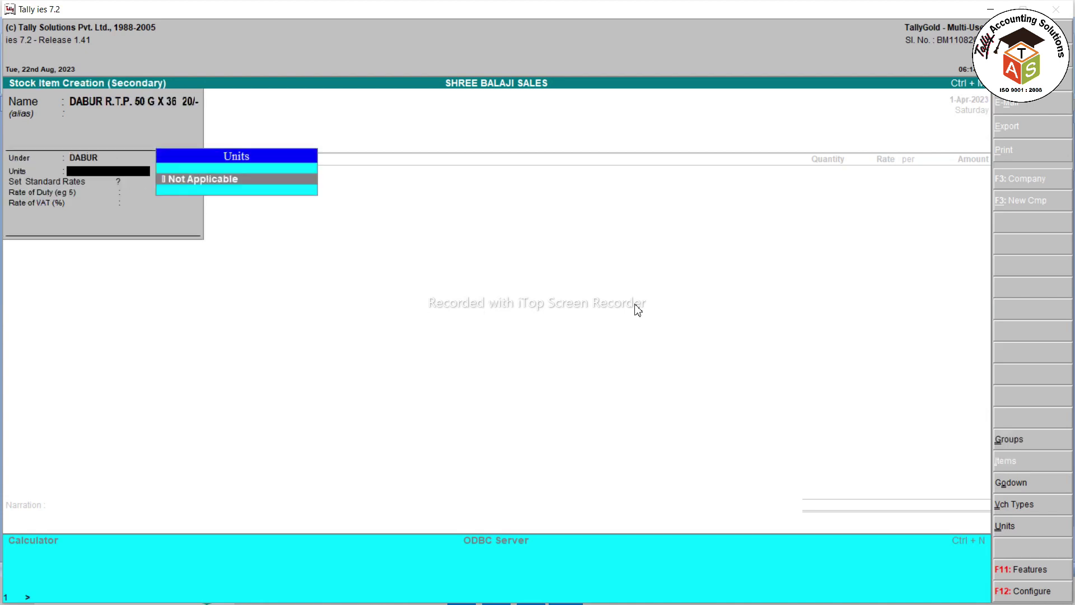
Create a simple unit with symbol PCS and 0 decimal places as the stock item's unit
key(alt+c)
text(PCS)
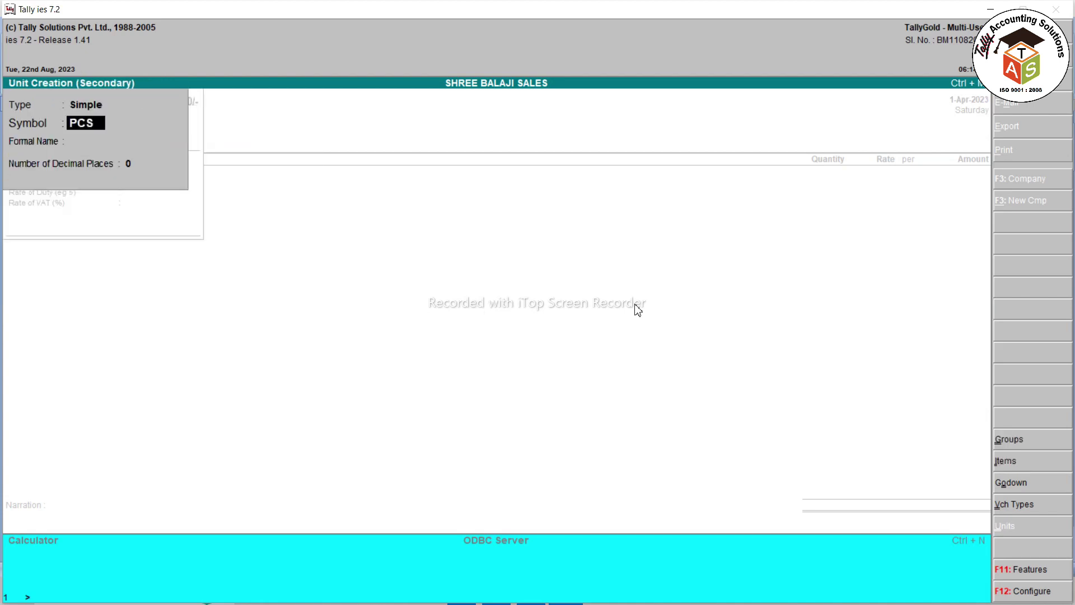
key(Return)
key(Return)
key(Return)
key(Return)
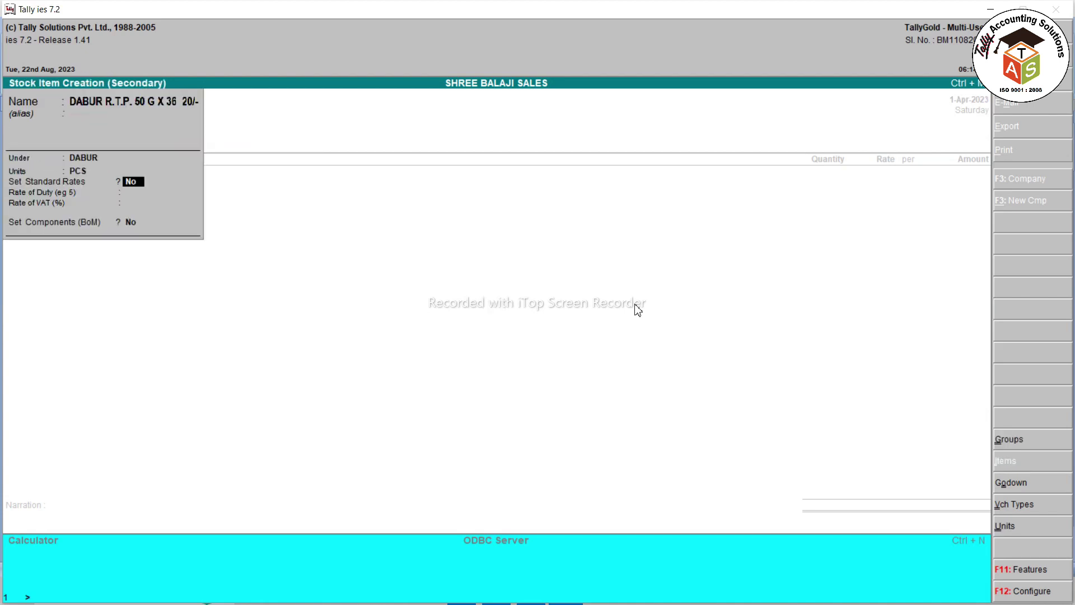
Enable standard rates for the item and make the standard cost applicable from 1-Aug-2023
text(y)
key(Return)
text(1)
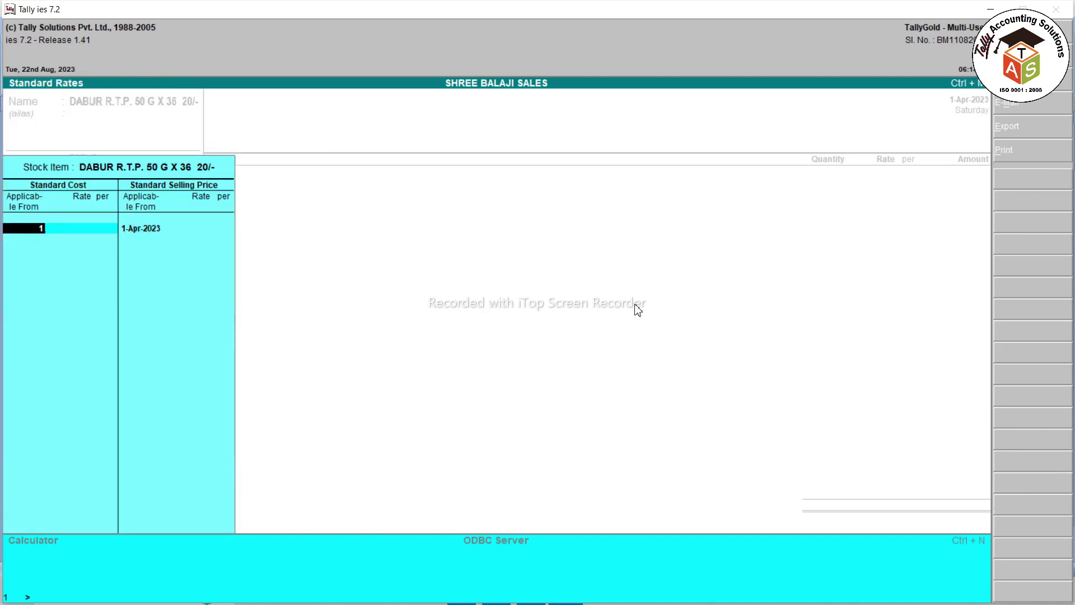
text(.8)
key(Return)
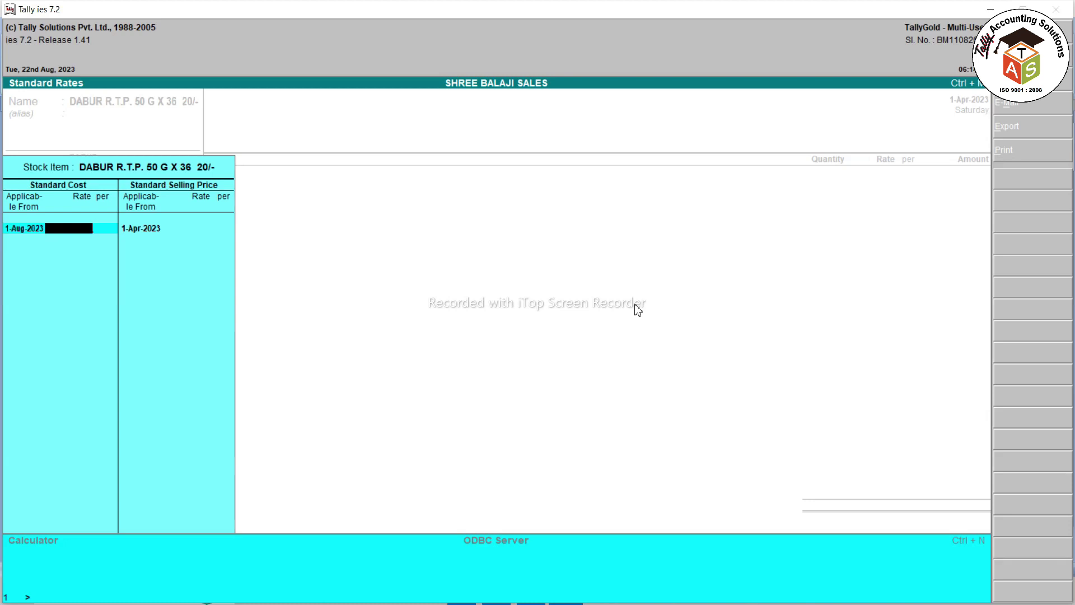
Calculate the standard cost rate as 575/36/1.12 with the built-in calculator and enter the result
key(ctrl+n)
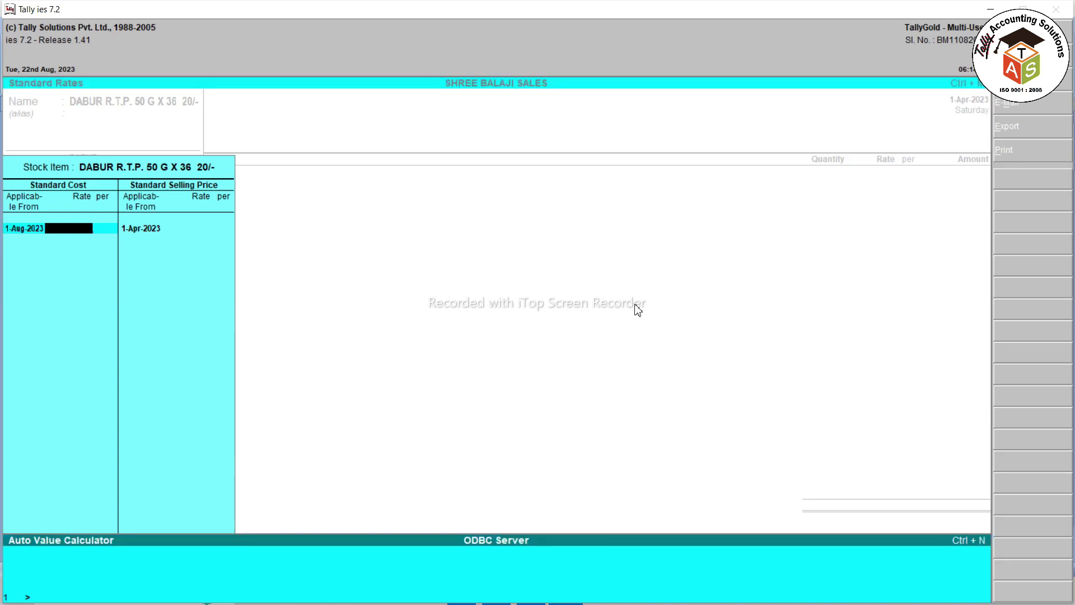
text(575)
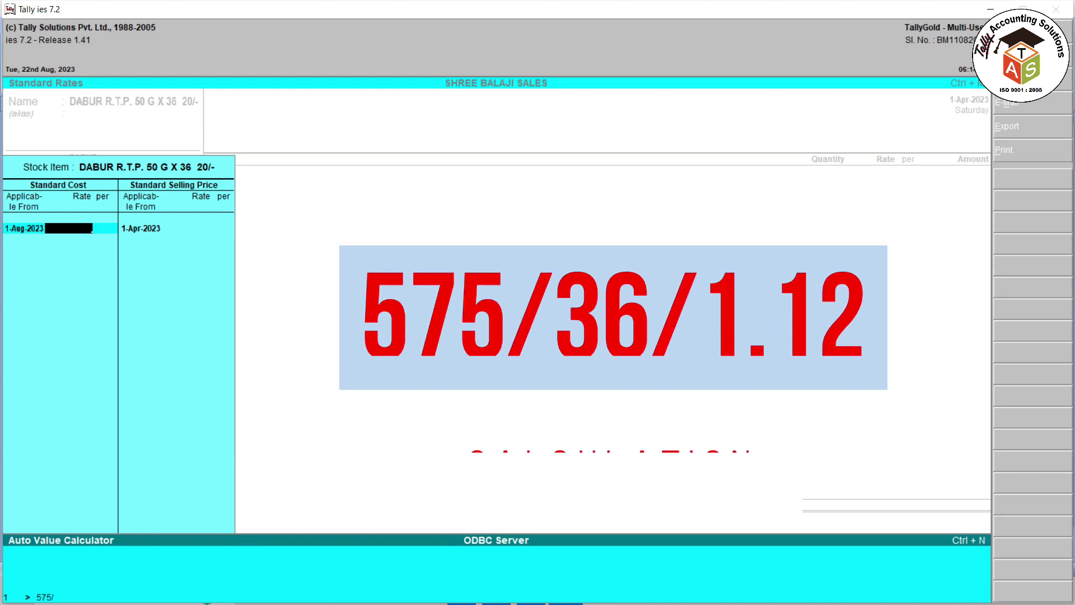
text(/36)
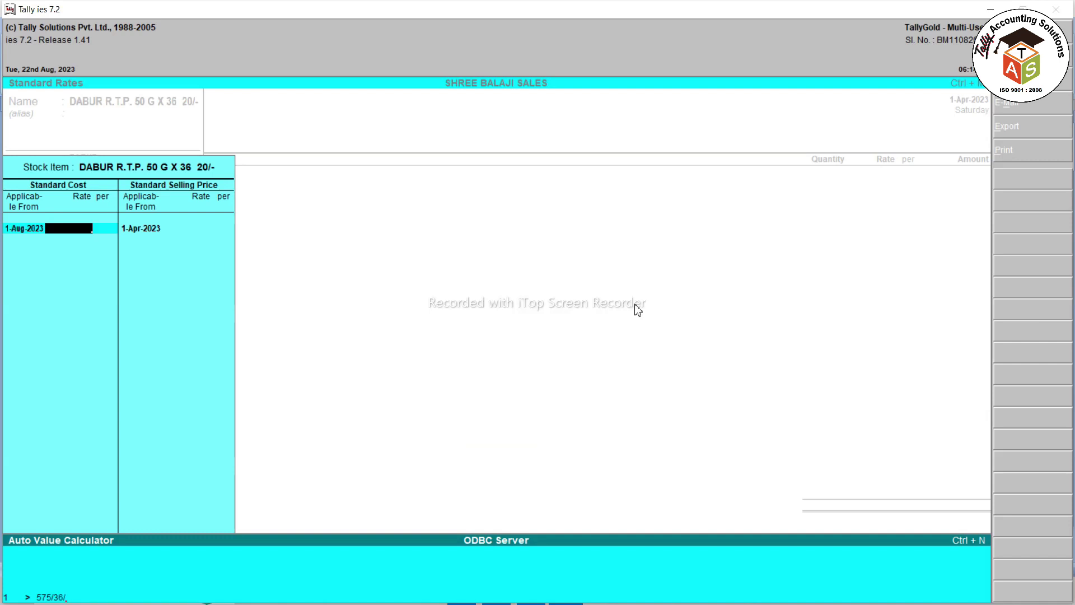
text(/1.12)
key(Return)
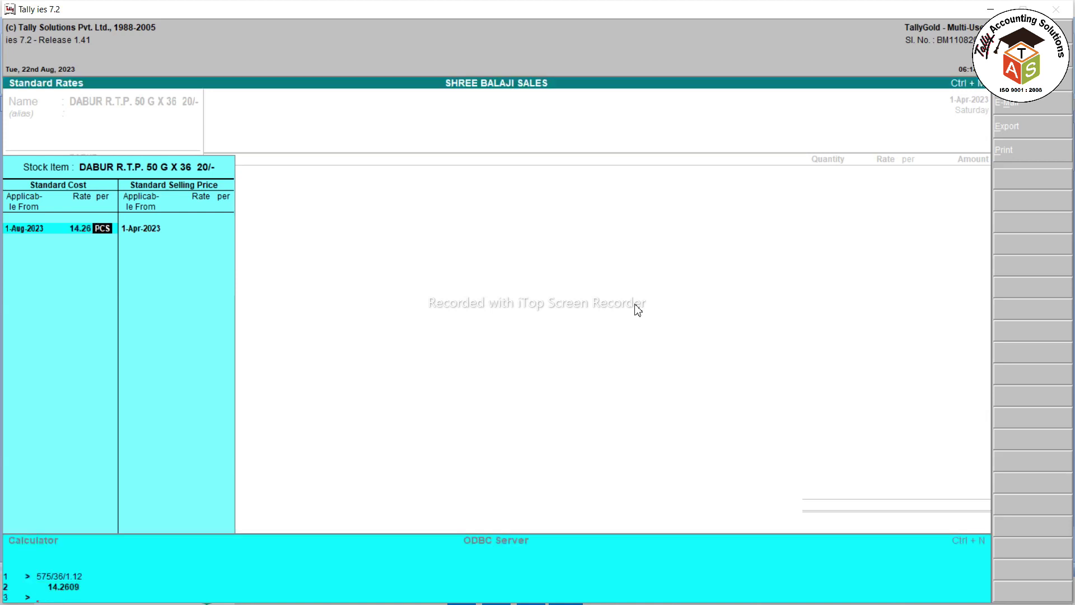
Accept PCS as the cost rate's unit and make the standard selling price applicable from 1-Aug-2023
key(Return)
key(Return)
text(1-8)
key(Return)
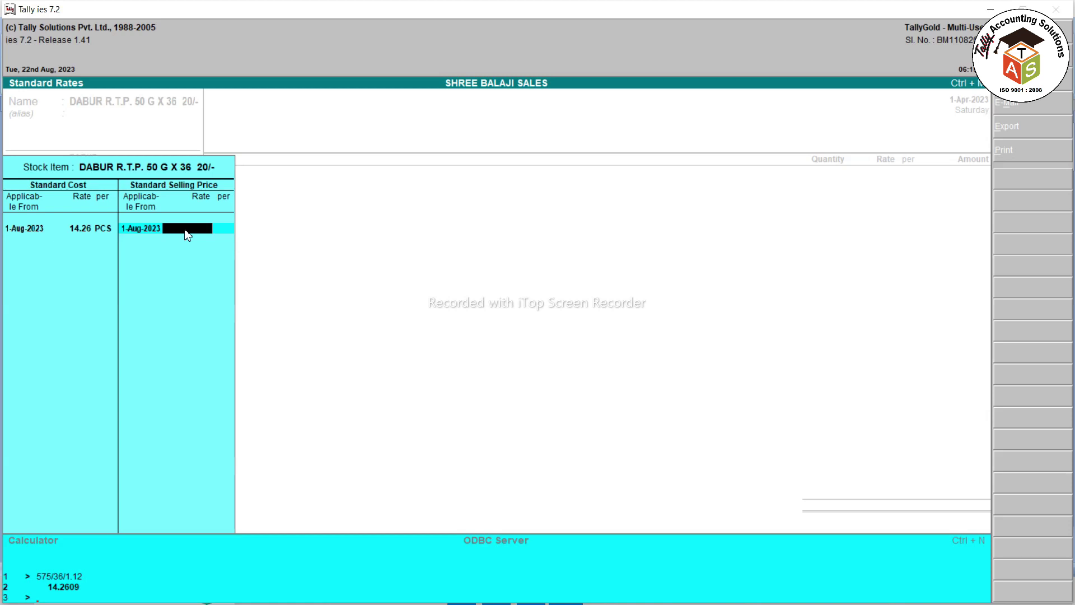
Switch to the MASTER SYLLABUS workbook in Excel, locate the topic How to Calculate S.P., and return to Tally
key(alt+Tab)
key(Tab)
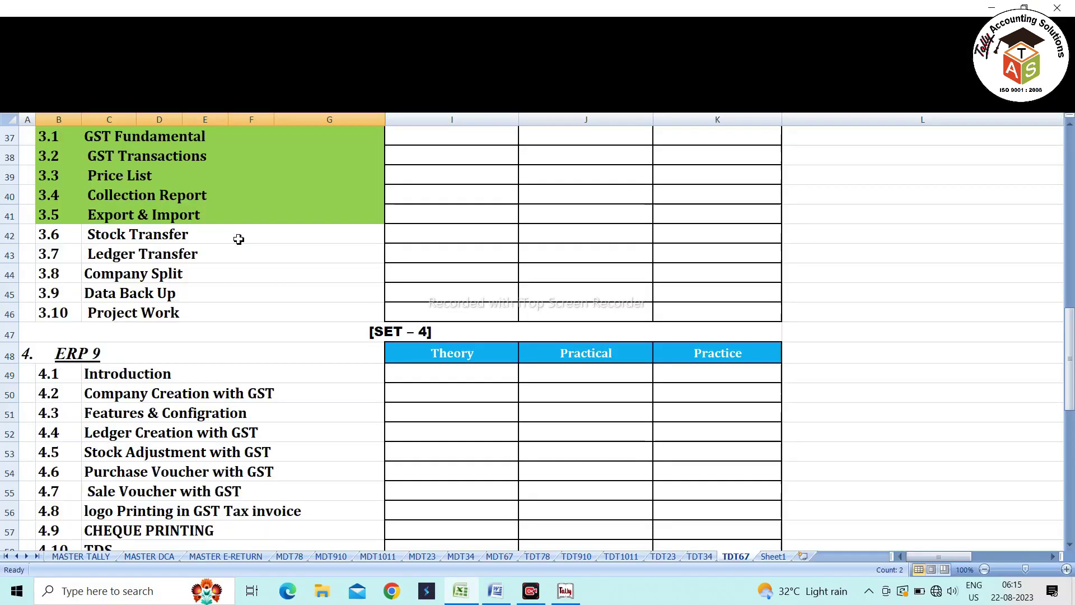
scroll(318, 354, up, 4)
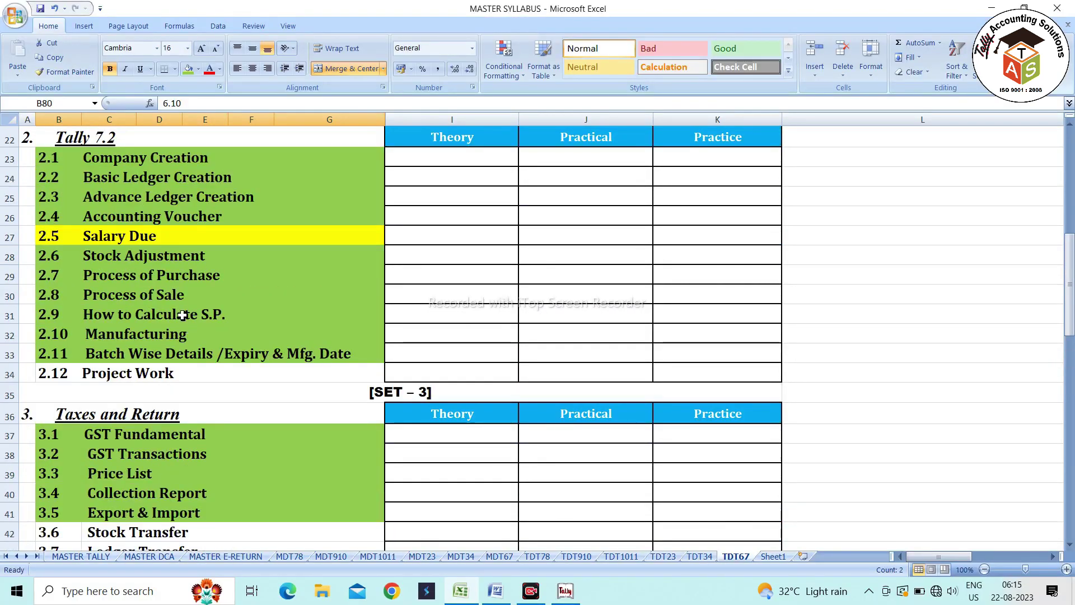
click(242, 313)
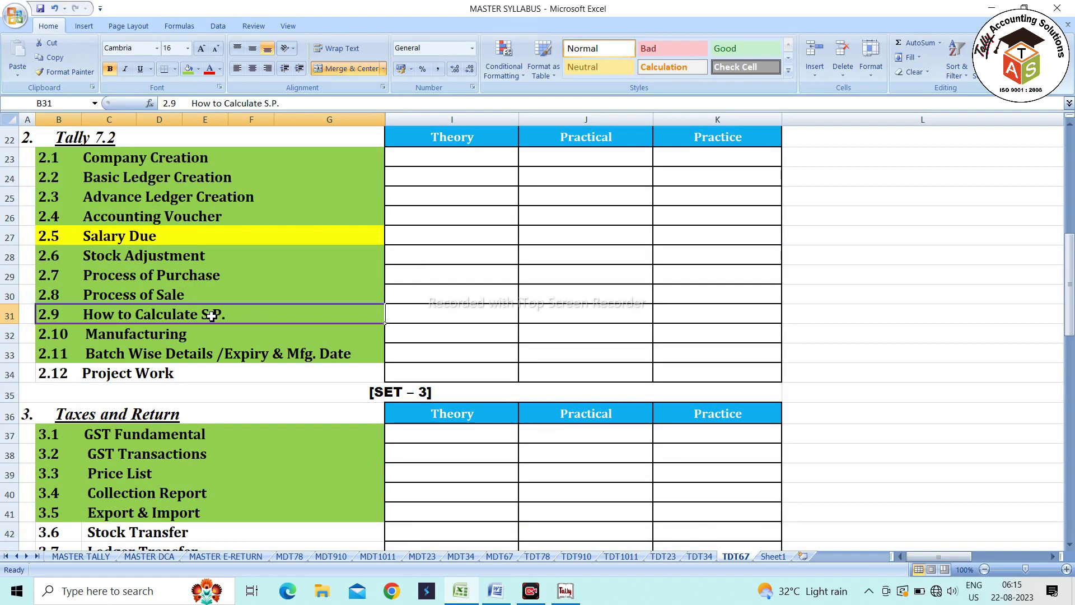
key(alt+Tab)
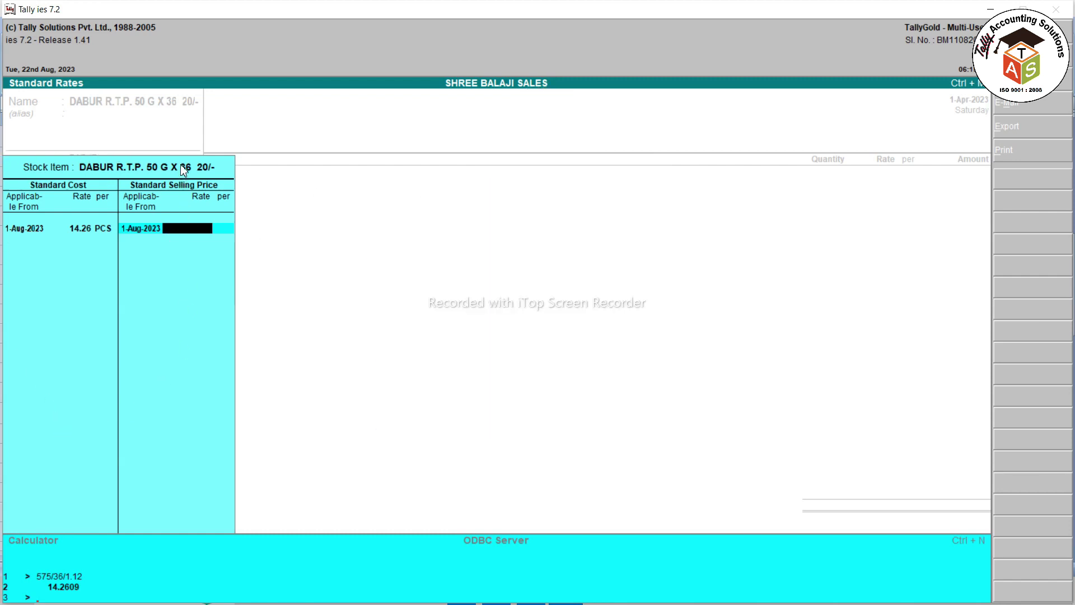
Calculate the standard selling price as 14.26*10/100+14.26 with the built-in calculator, enter the result, and accept PCS as its unit
key(ctrl+n)
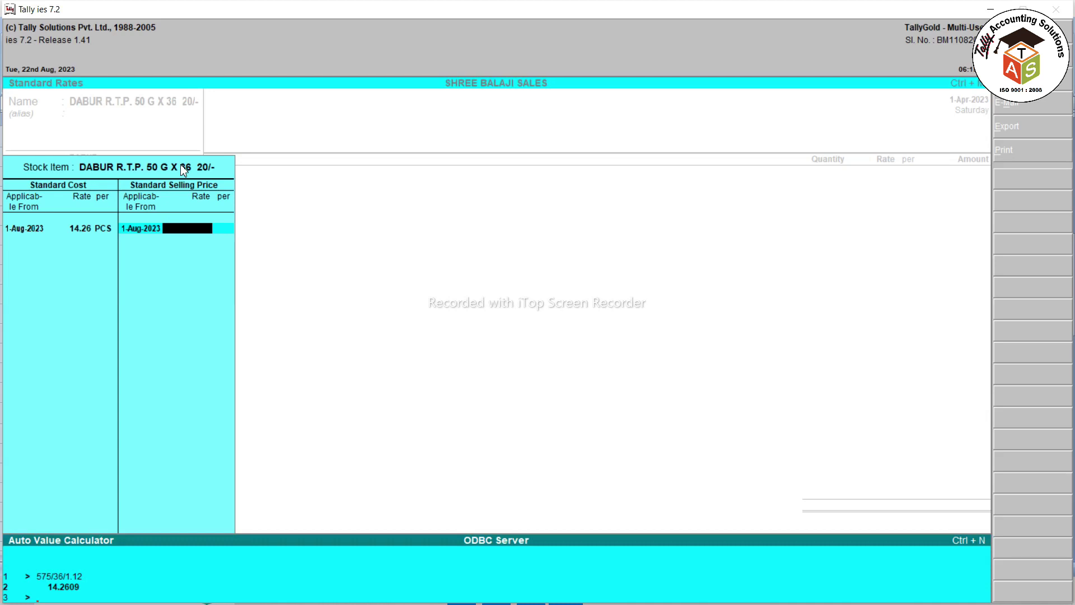
text(14.26*10)
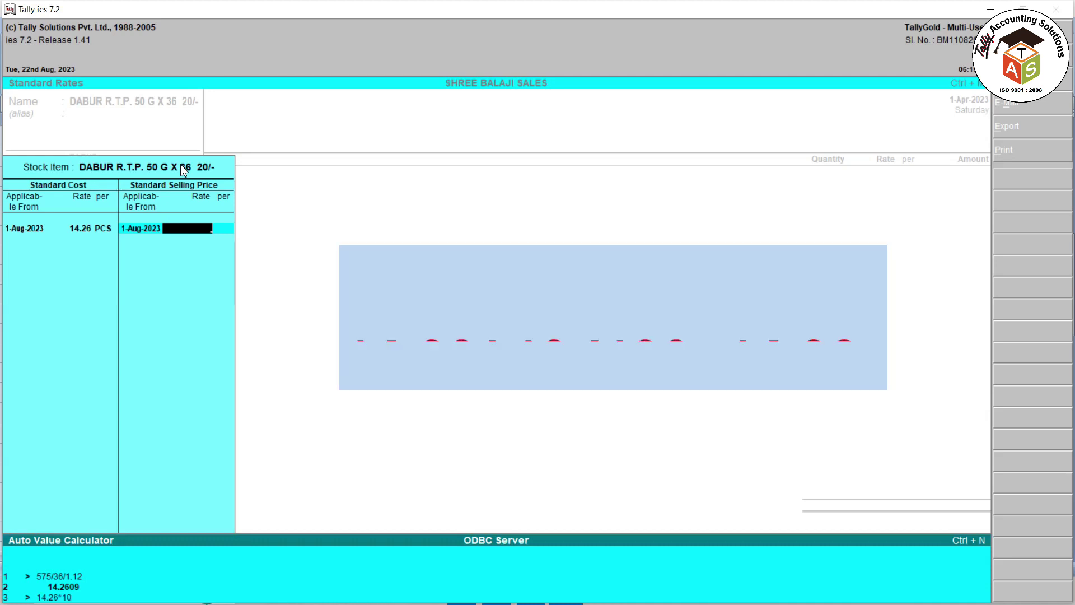
text(/100+1436)
key(BackSpace)
text(.26)
key(Return)
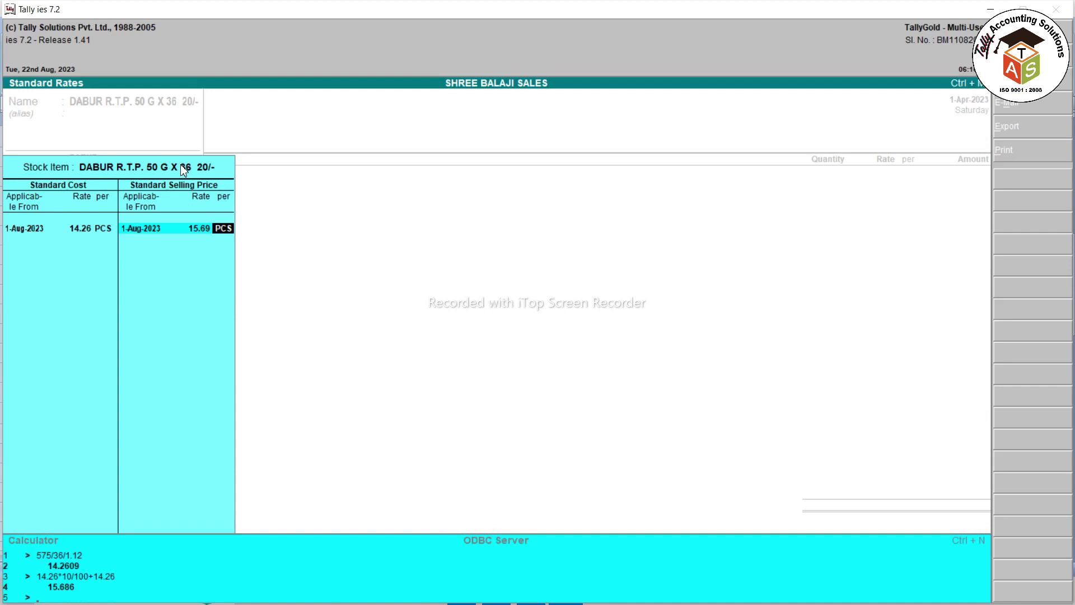
key(Return)
key(Return)
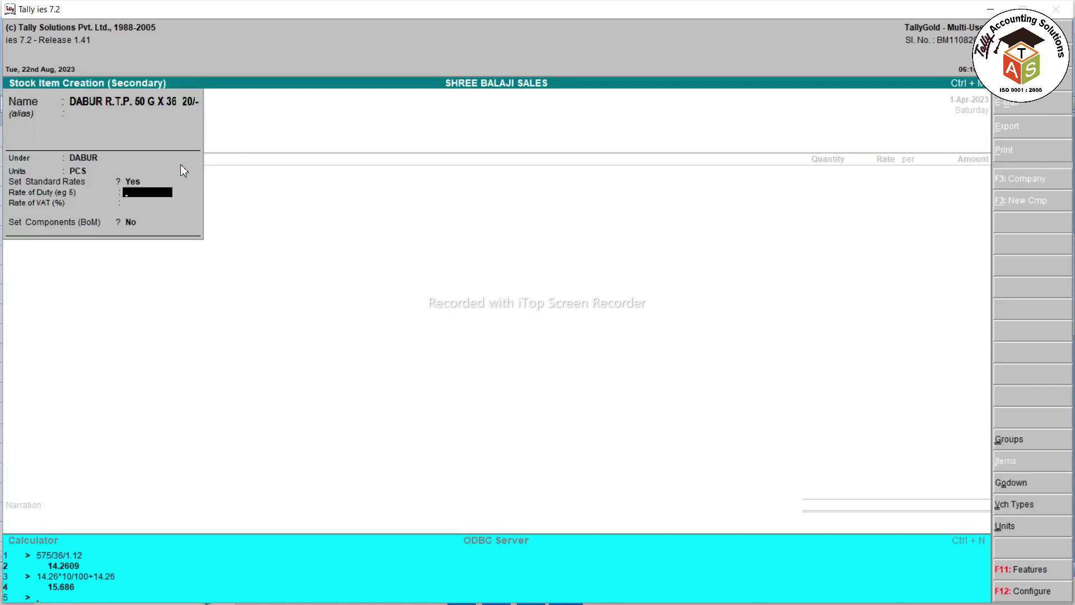
Set both the Rate of Duty and the Rate of VAT to 6 and save the stock item
text(6)
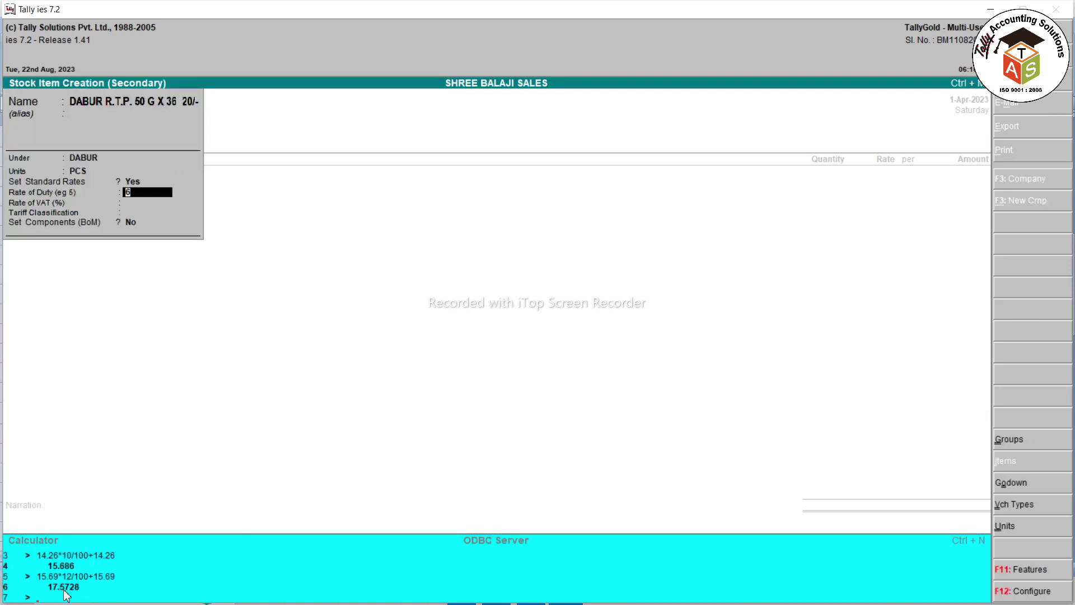
key(Return)
text(6)
key(Return)
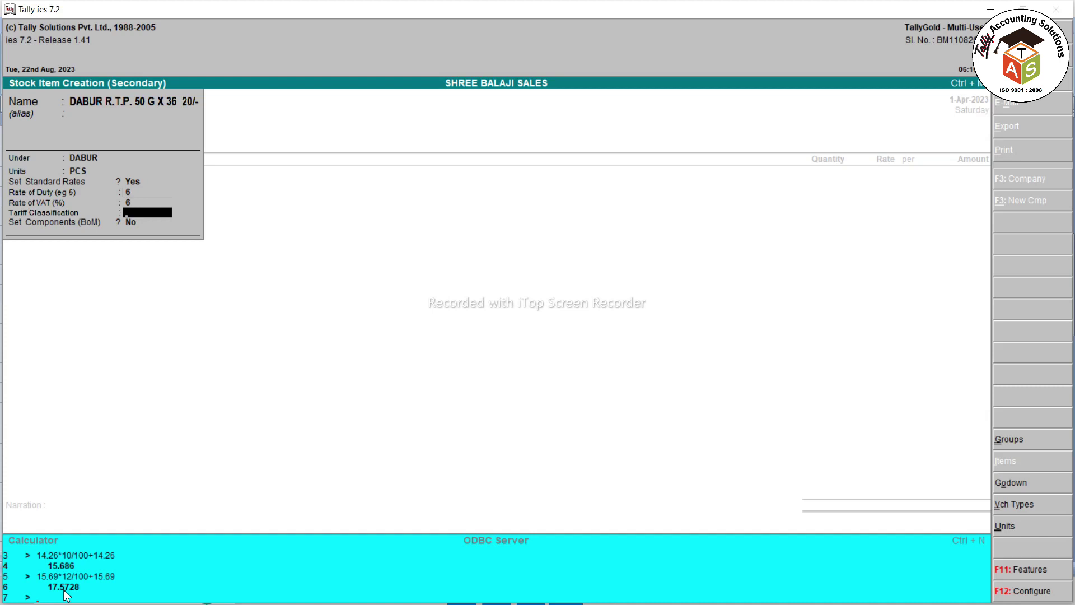
key(Return)
key(Return)
key(Return)
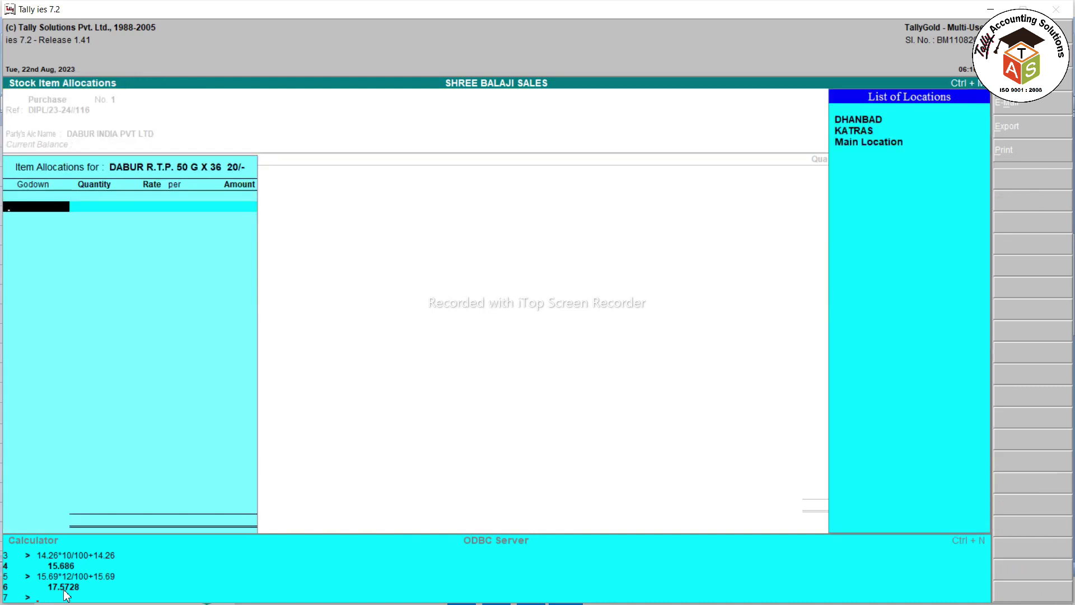
key(alt+c)
text(KATRAS)
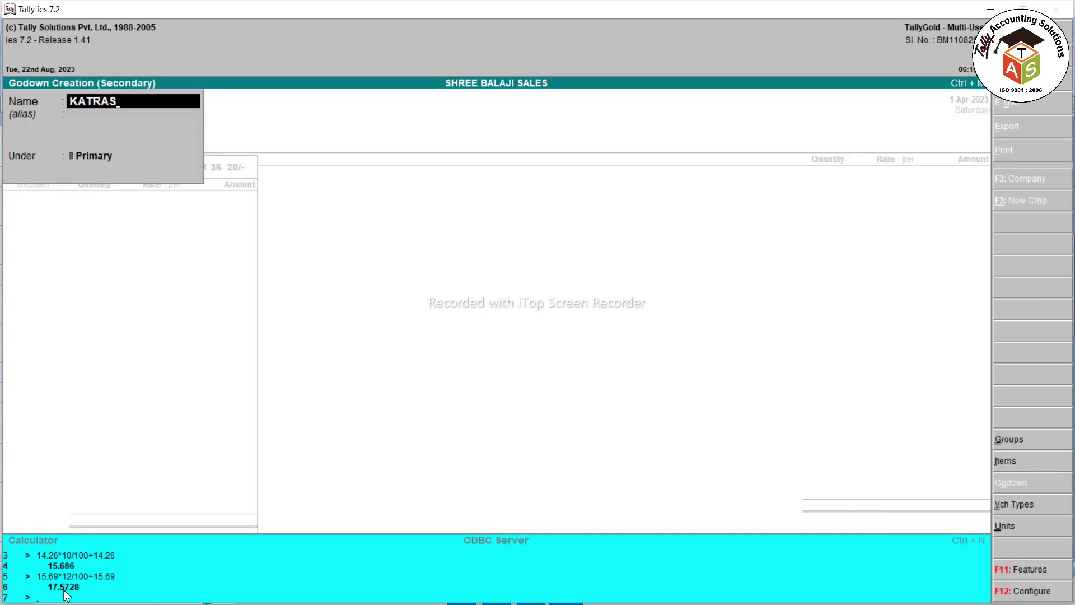
key(Escape)
key(Return)
Allocate 360 PCS of the stock item to the KATRAS godown
key(Down)
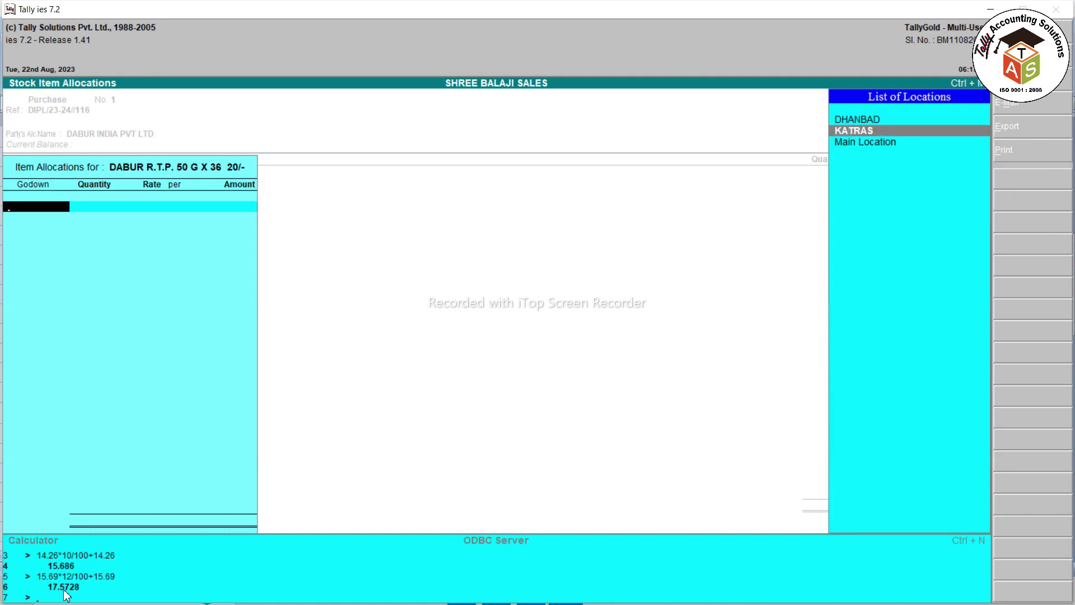
key(Return)
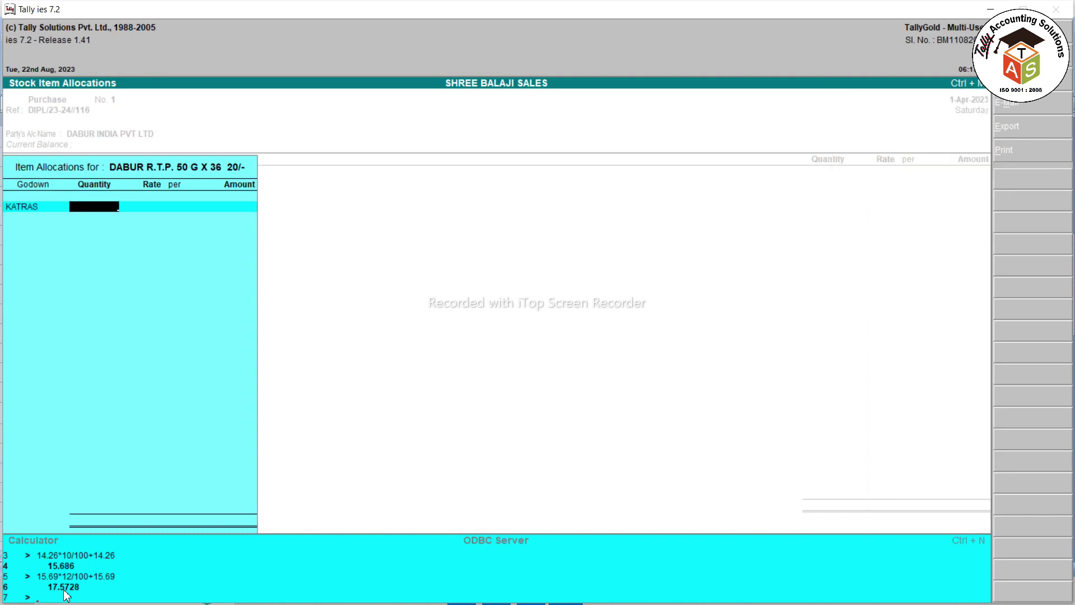
text(360)
key(Return)
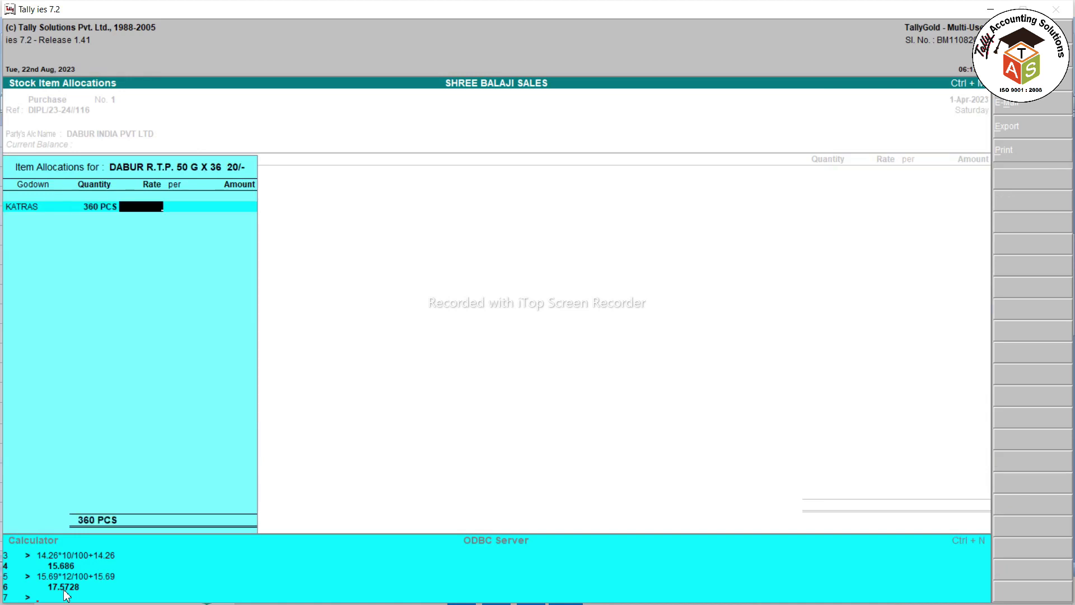
Set the purchase voucher's date to 1-Aug-2023 and complete the item allocation of 360 PCS at 14.26 per PCS
key(Escape)
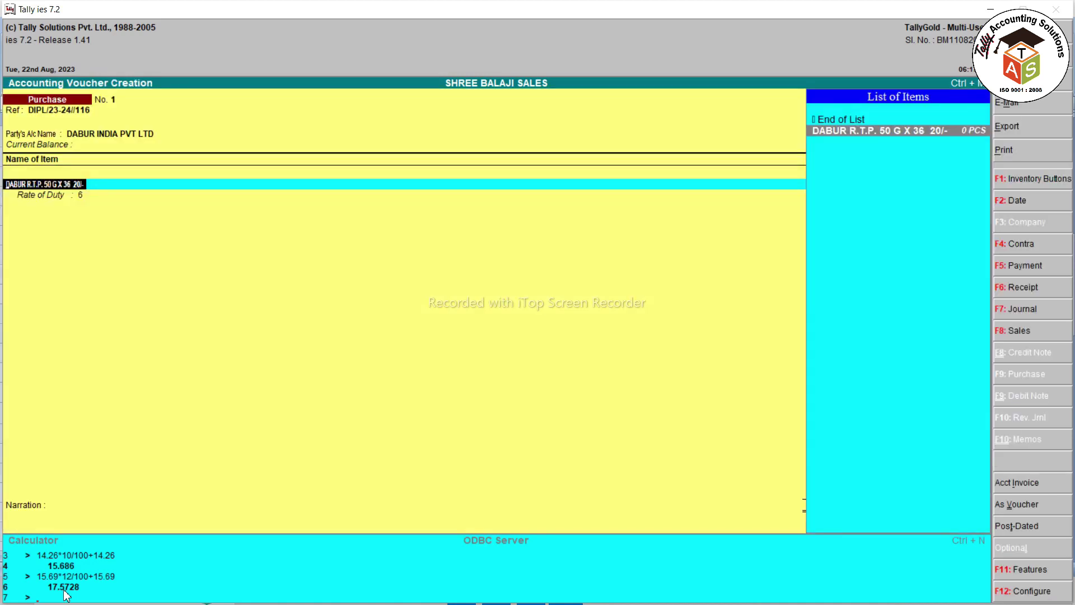
key(F2)
key(Return)
key(Return)
key(Return)
key(Return)
key(Return)
key(Return)
key(Return)
key(Return)
key(Return)
key(Return)
key(Return)
key(Return)
key(Return)
Create the ledger PURCHASE 12% under Purchase Accounts and allocate the item's full amount to it
key(alt+c)
text(PURCHASE 12$)
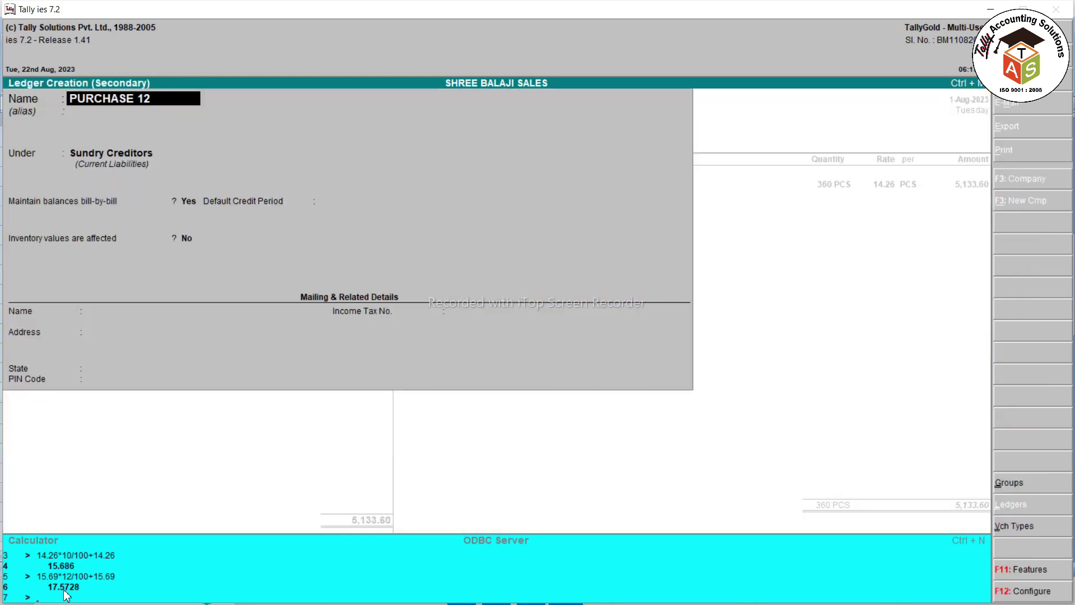
key(BackSpace)
text(%)
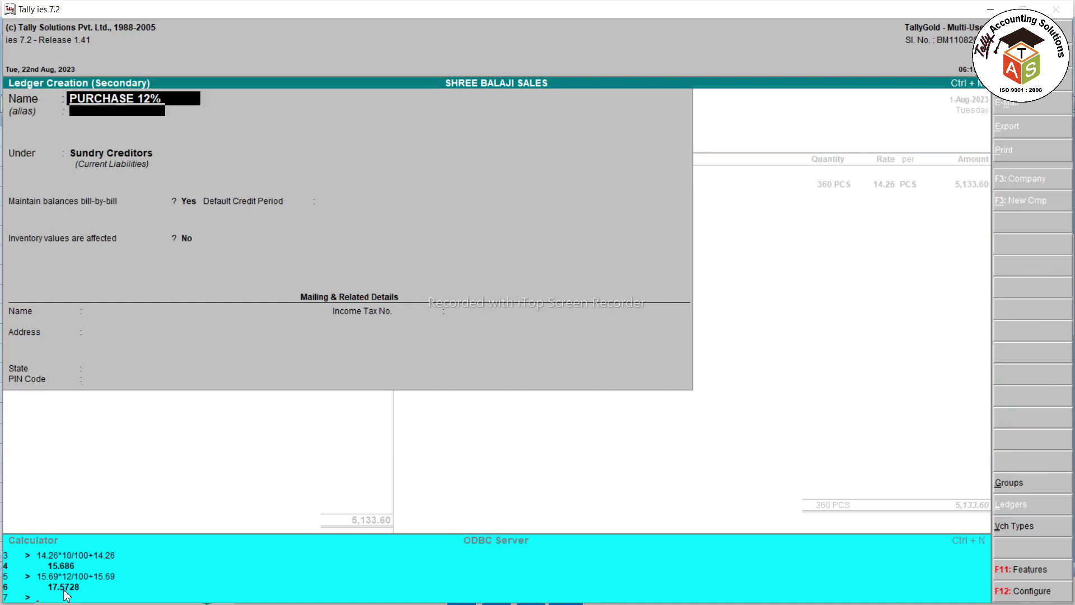
key(Return)
text(PUR)
key(Return)
text(y)
key(Return)
key(Return)
key(Return)
key(y)
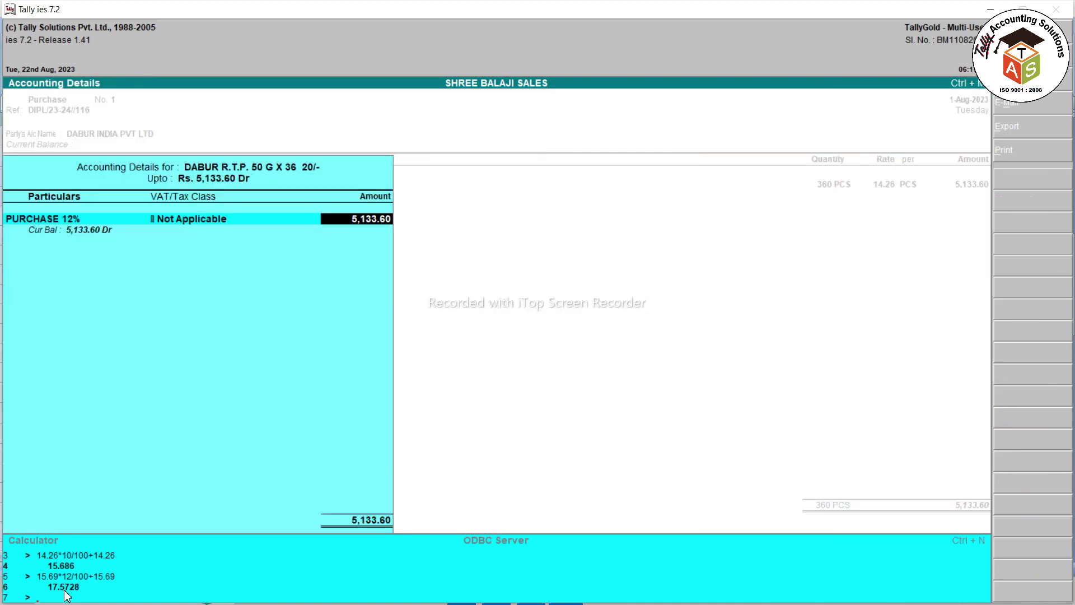
key(Return)
key(Return)
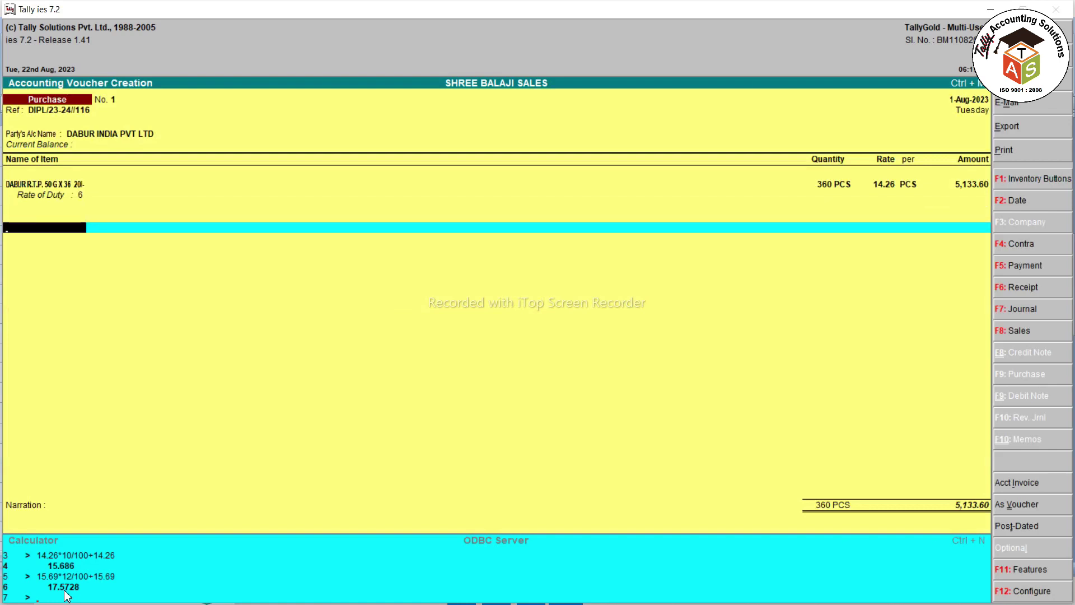
Start a ledger named C GST 6% under Duties & Taxes with Others as the type of duty
key(alt+c)
text(C GST 6%)
key(Return)
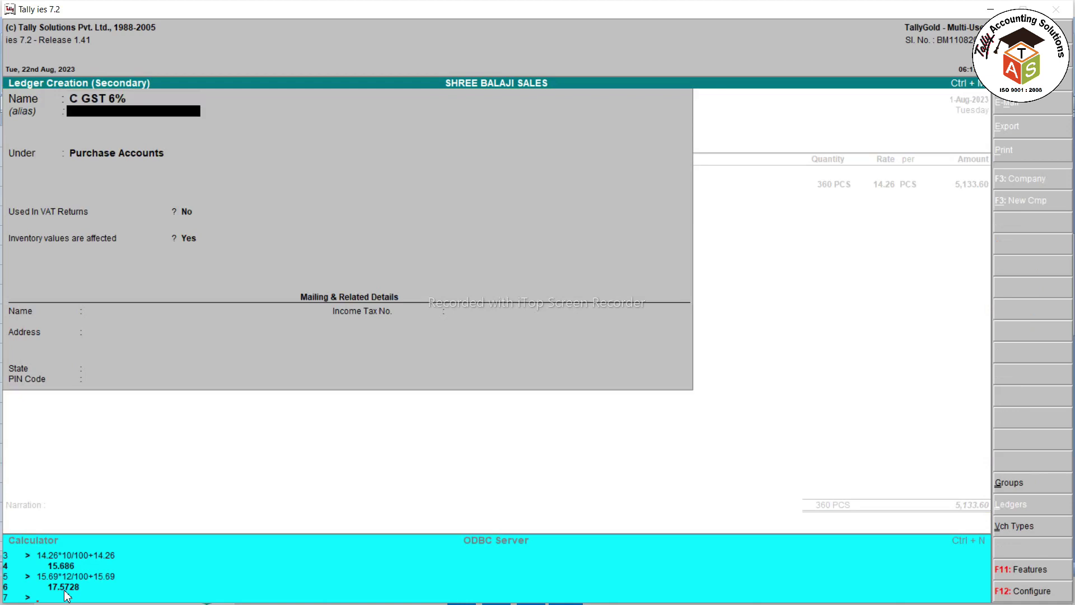
key(Return)
text(du)
key(Return)
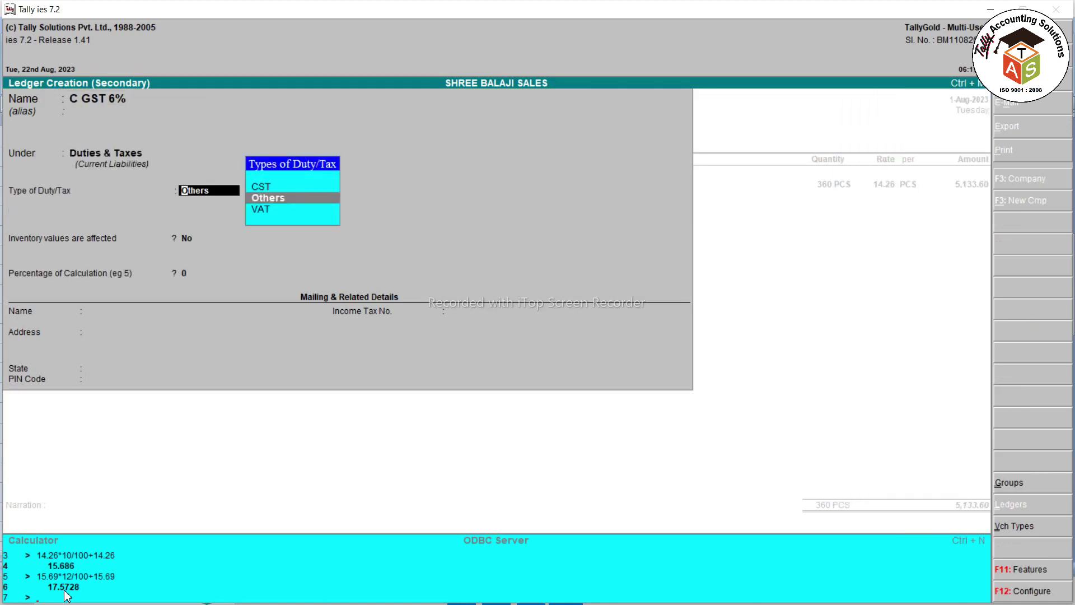
key(Return)
key(Return)
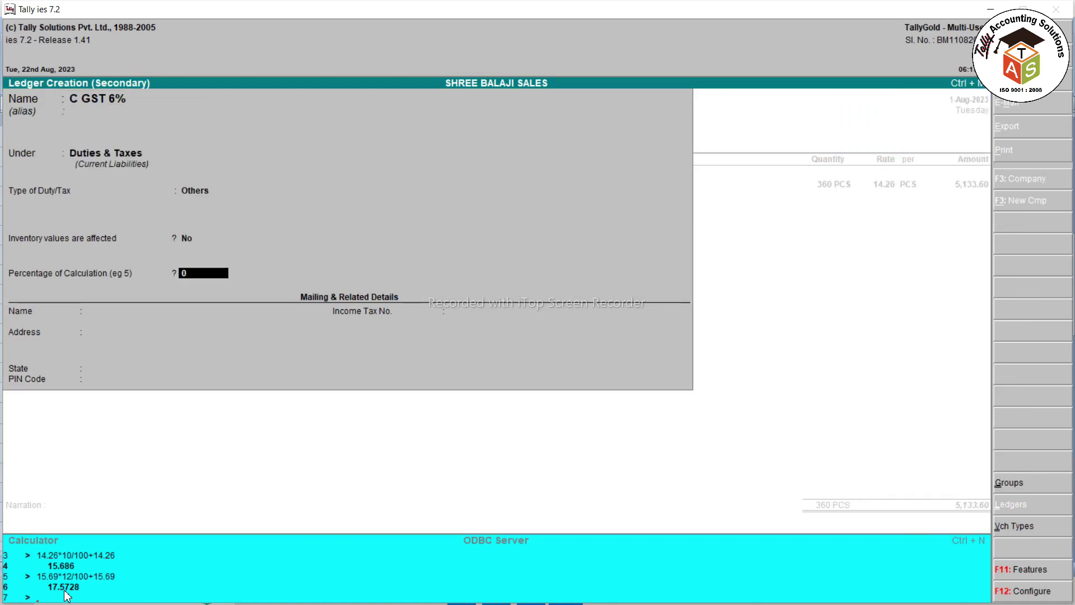
Set the C GST 6% ledger to 6 percent with Tax based on Item Rate, save it, and accept its voucher amount
text(6)
key(Return)
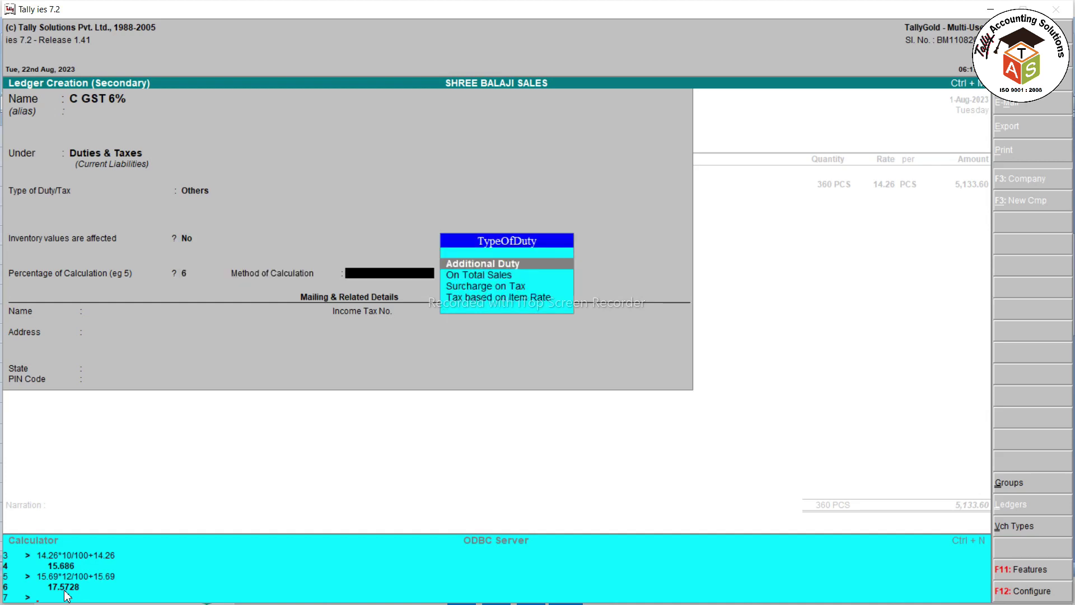
key(Down)
key(Down)
key(Down)
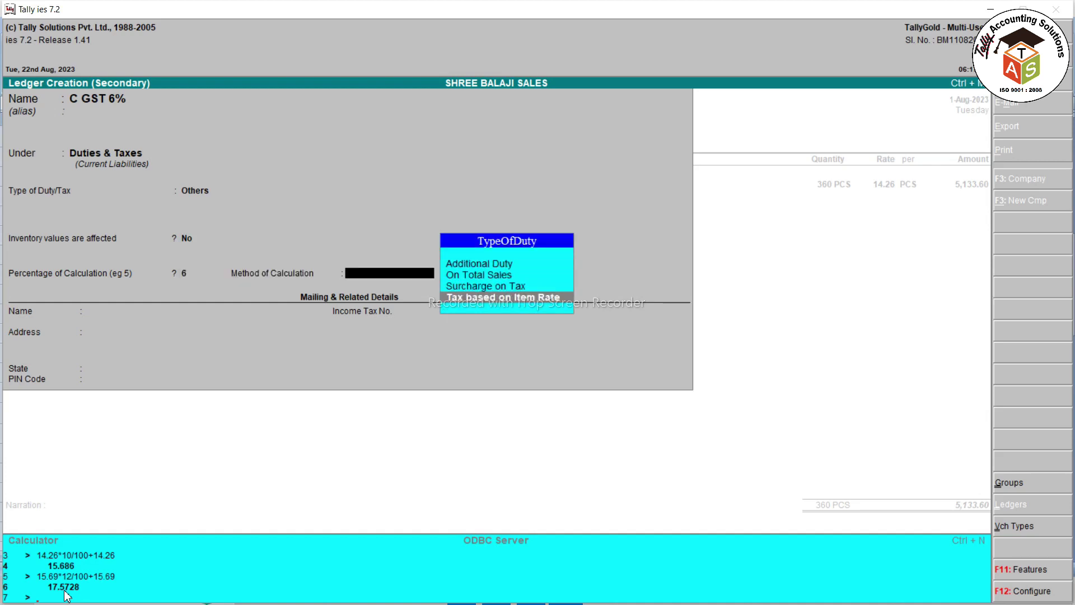
key(Return)
key(Return)
key(Return)
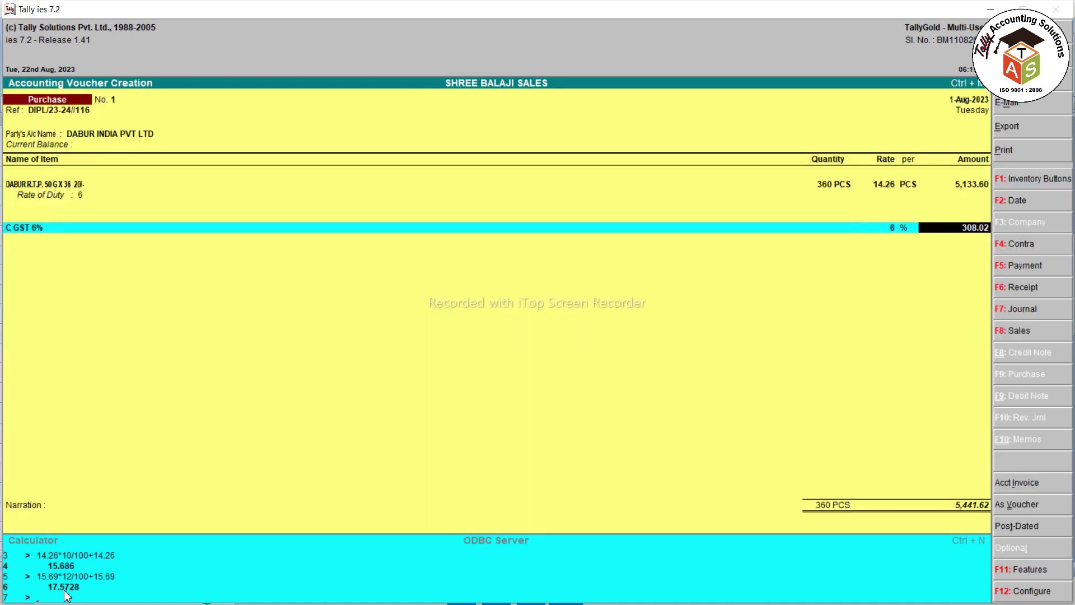
key(Return)
Start a ledger named S GST 6% under Duties & Taxes with Others as the type of duty
key(alt+c)
text(S GST)
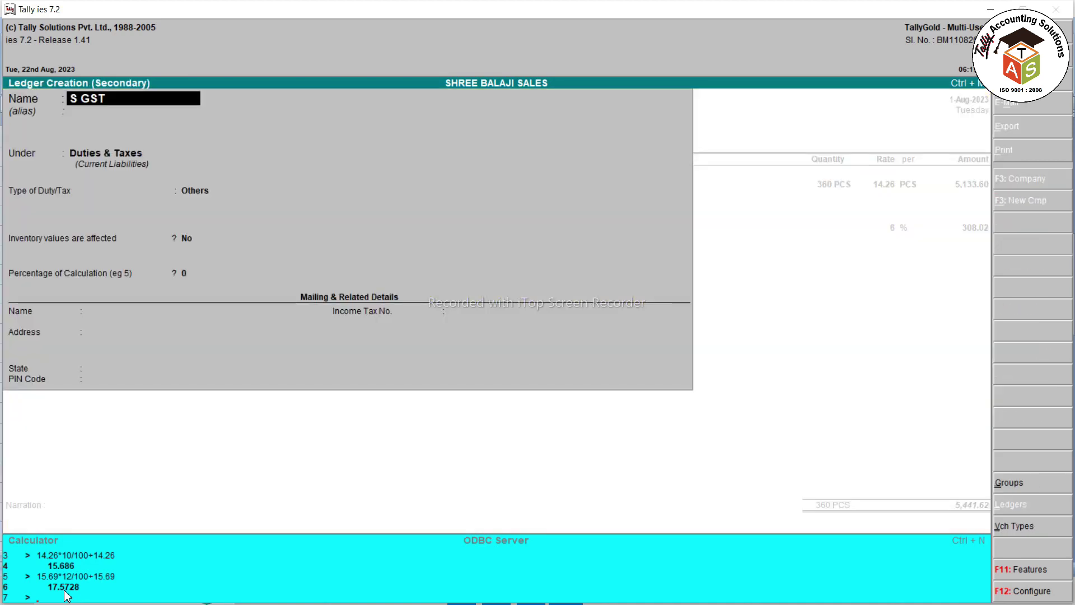
text( 6%)
key(Return)
key(Return)
text(D)
key(Down)
key(Down)
key(Down)
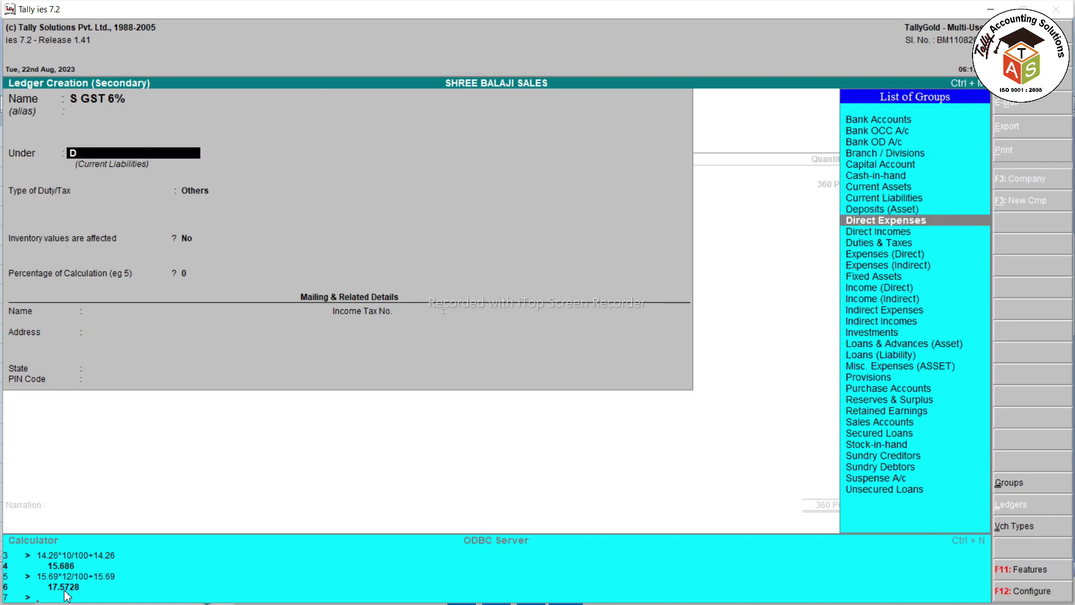
key(Return)
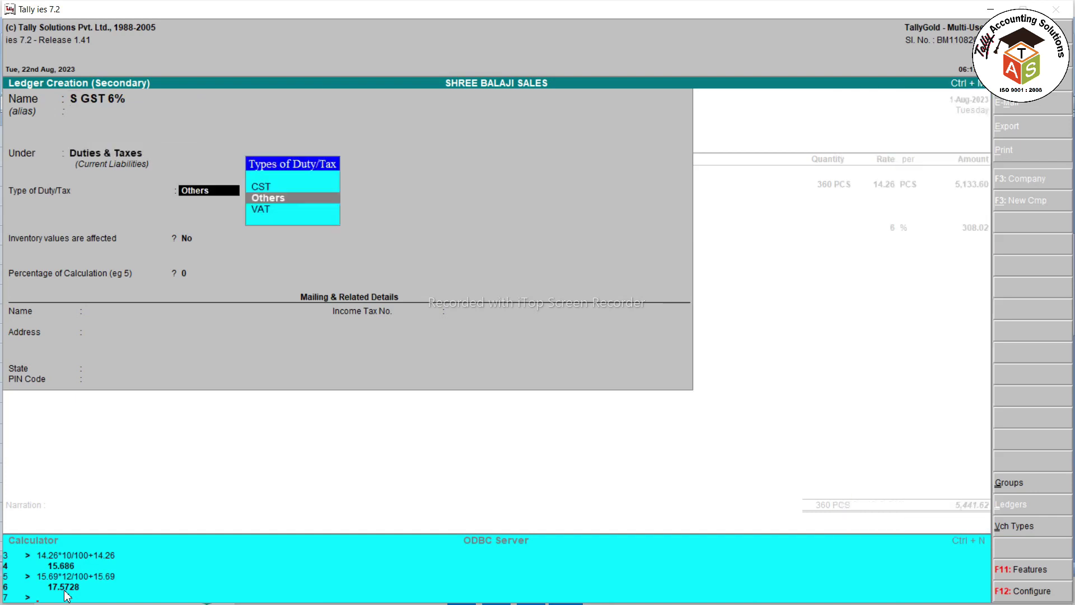
key(Return)
key(Return)
Set the S GST 6% ledger to 6 percent with Tax based on Item Rate, save it, and accept its voucher amount
text(6)
key(Return)
key(Down)
key(Down)
key(Down)
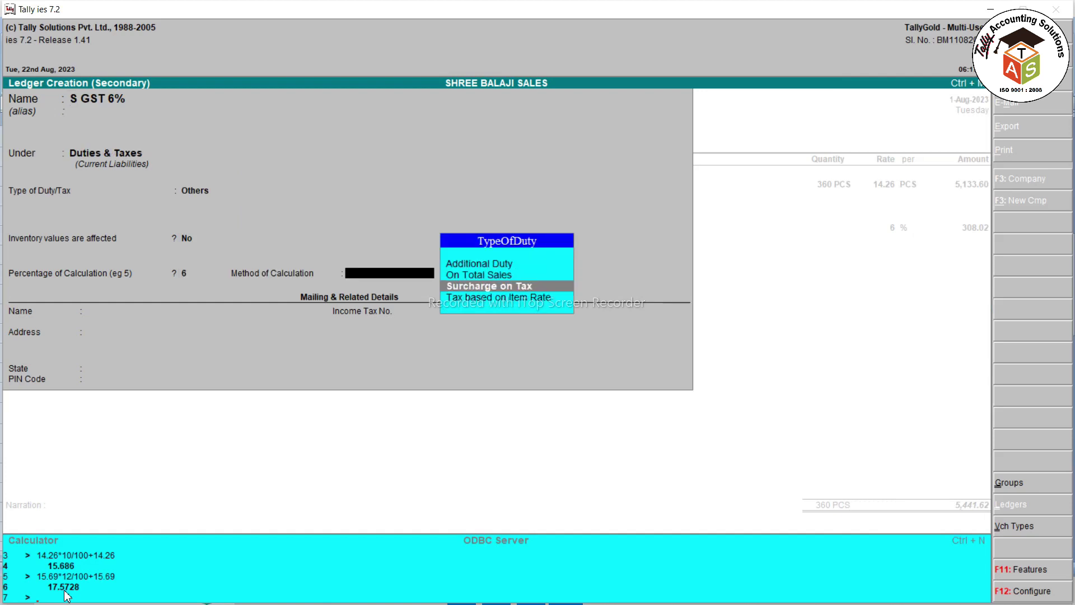
key(Return)
key(ctrl+a)
key(Return)
key(Return)
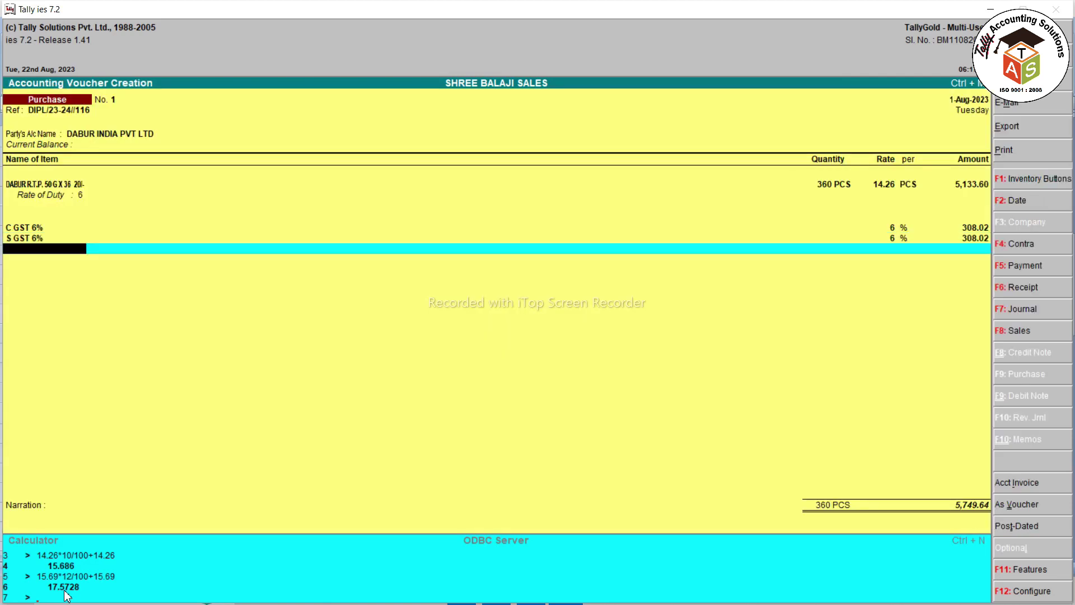
Create the ledger ROUND OFF under an Indirect group and enter 0.36 as its amount in the voucher
key(alt+c)
text(ROUN)
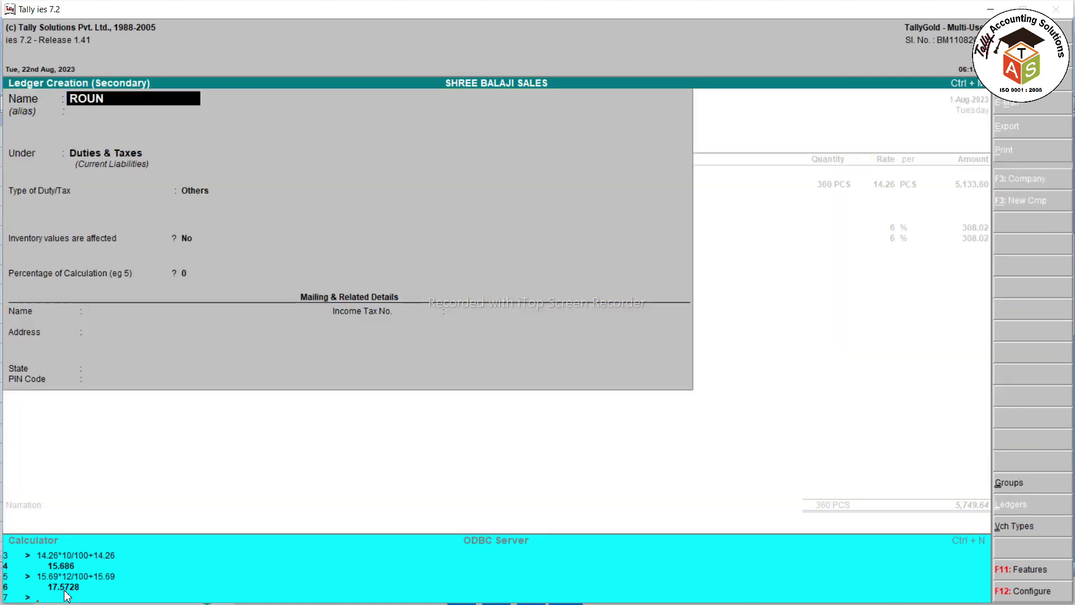
text(D OFF)
key(Return)
key(Return)
text(IND)
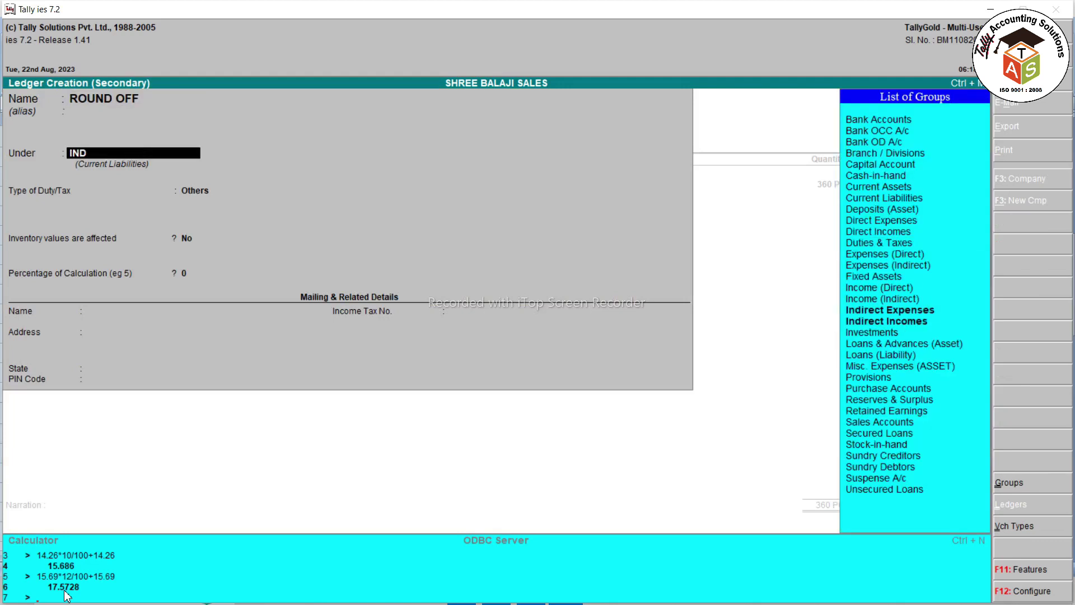
key(Return)
key(Return)
key(Return)
key(Return)
text(0.36)
key(Return)
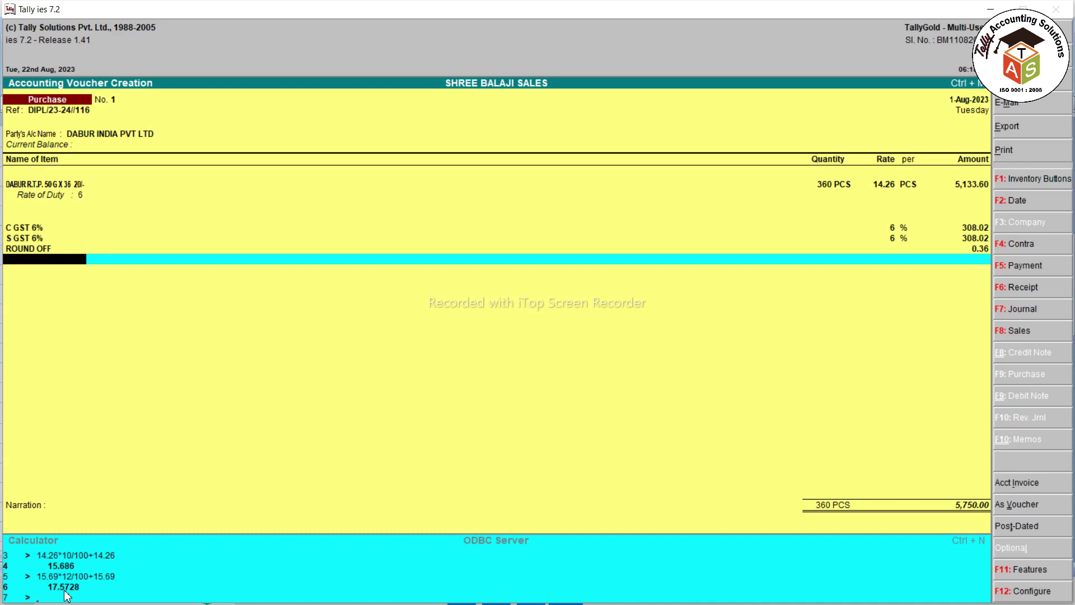
Finish the voucher's ledger lines, accept the remaining details, and save the purchase voucher
key(Return)
key(Return)
key(Return)
key(Return)
key(Return)
key(Return)
key(Return)
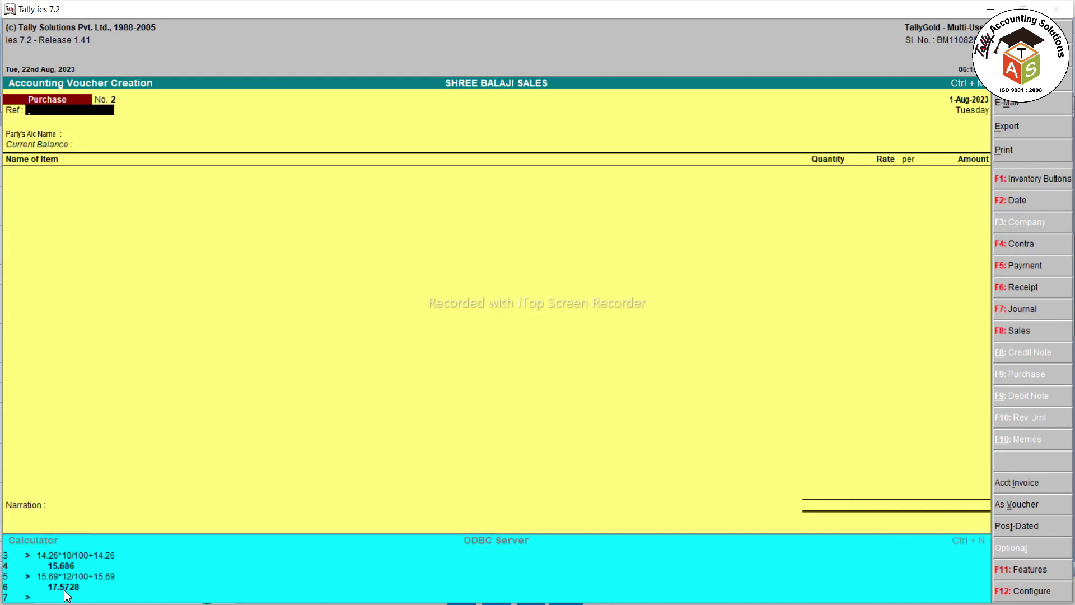
Switch to the Word document 3.6 STOCK TRANSFER ok and read the Step 3 instructions for transferring stock from Katras to Dhanbad
key(alt+Tab)
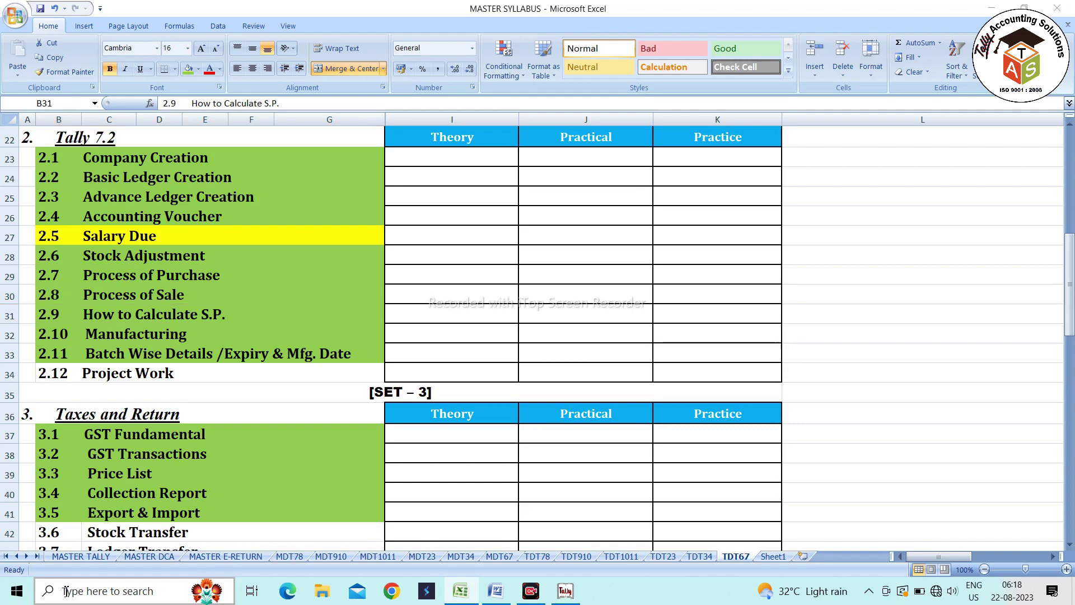
key(alt+Tab)
key(Tab)
scroll(335, 428, down, 10)
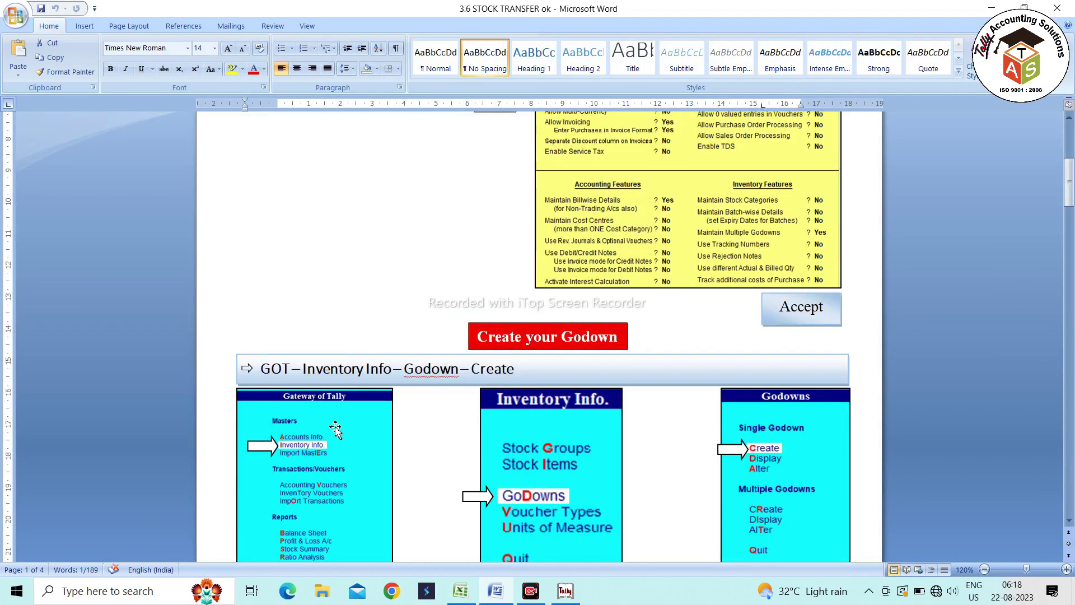
scroll(335, 428, down, 18)
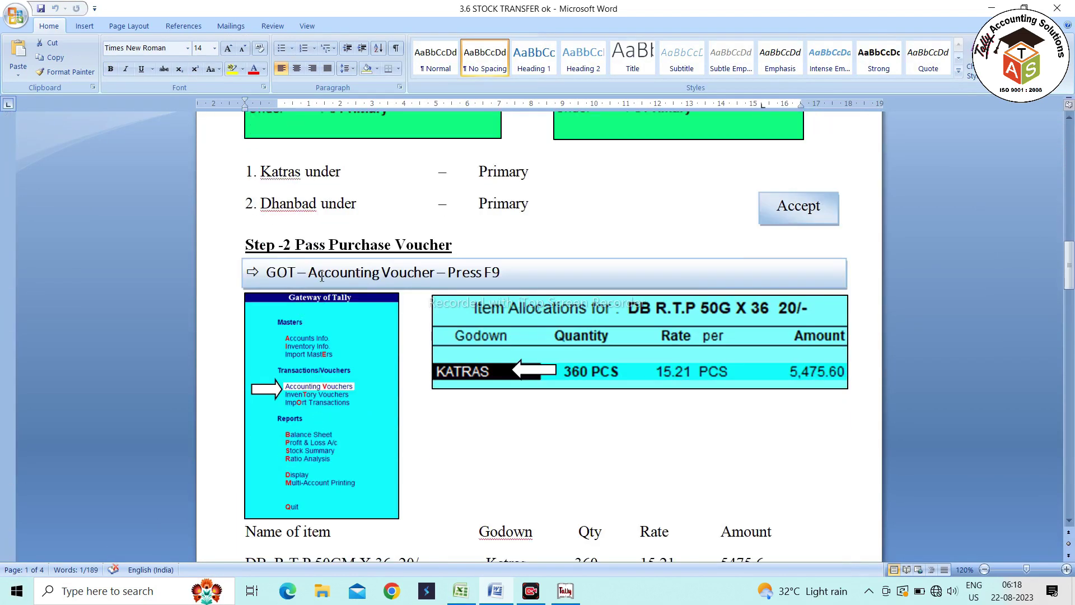
scroll(488, 256, down, 9)
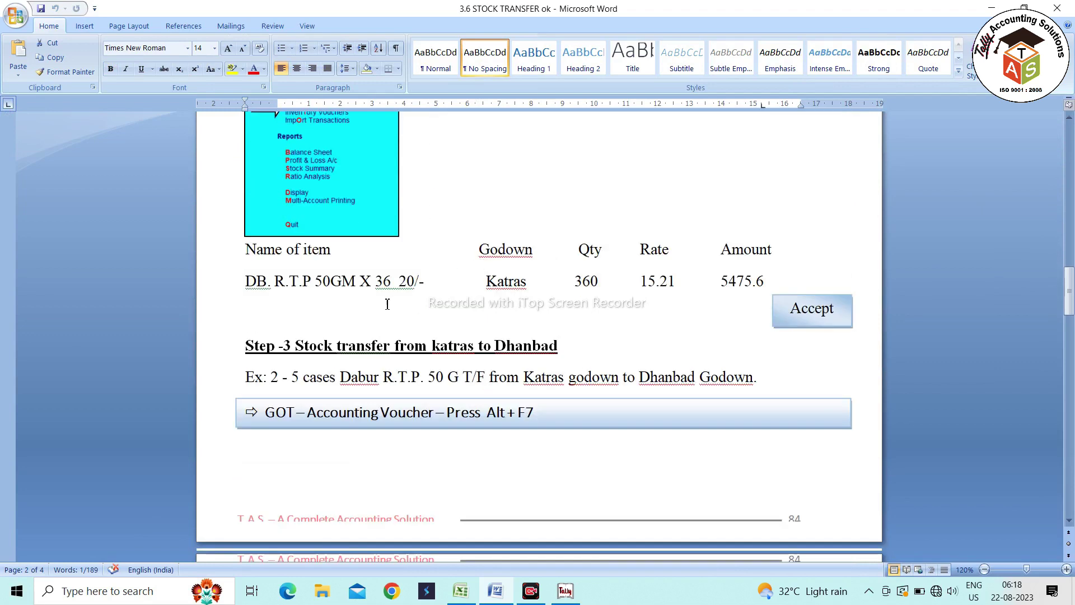
drag(297, 343, 575, 353)
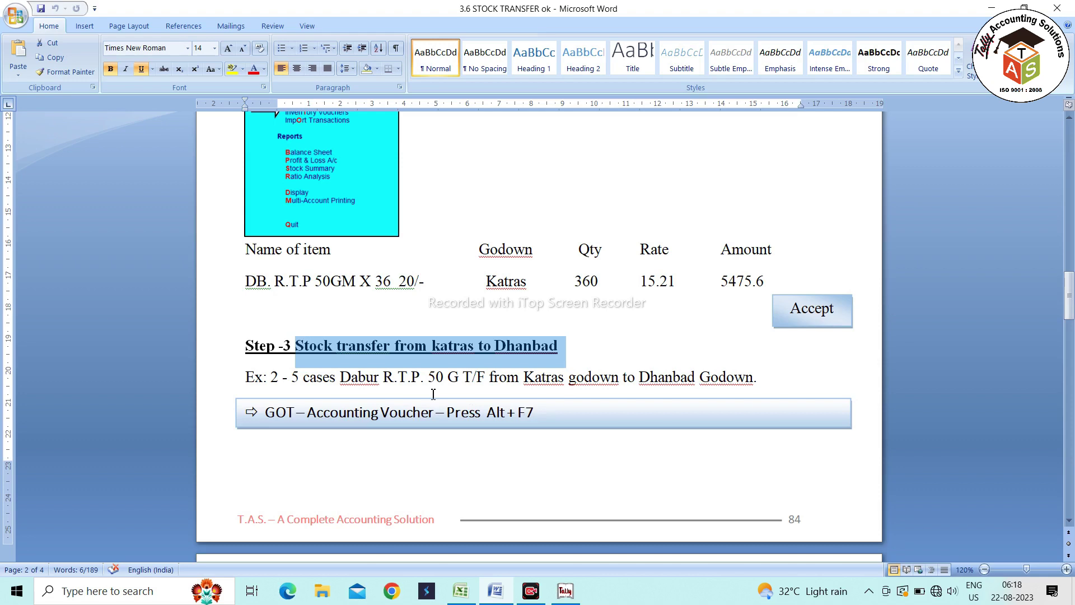
key(alt+Tab)
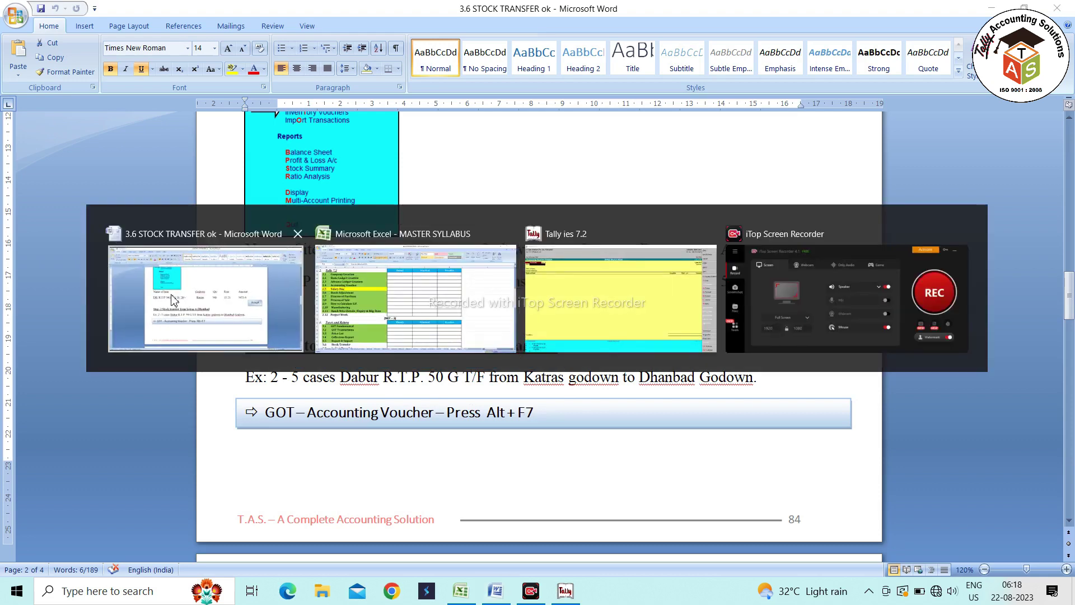
key(Escape)
drag(306, 414, 528, 419)
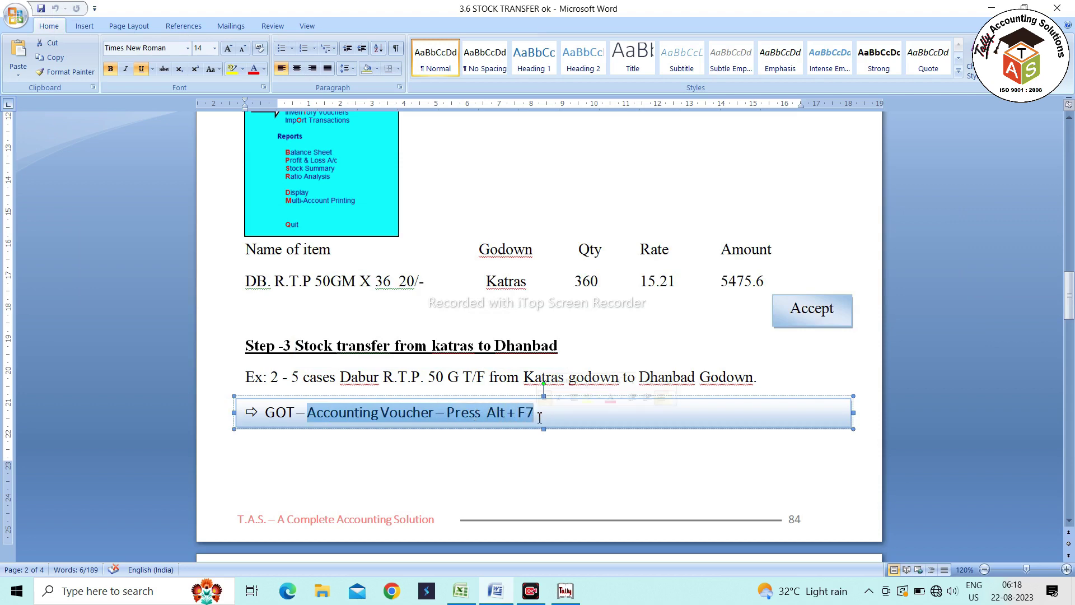
Switch back to Tally and open a new Stock Journal voucher for transfer of materials
key(alt+Tab)
key(alt+Tab)
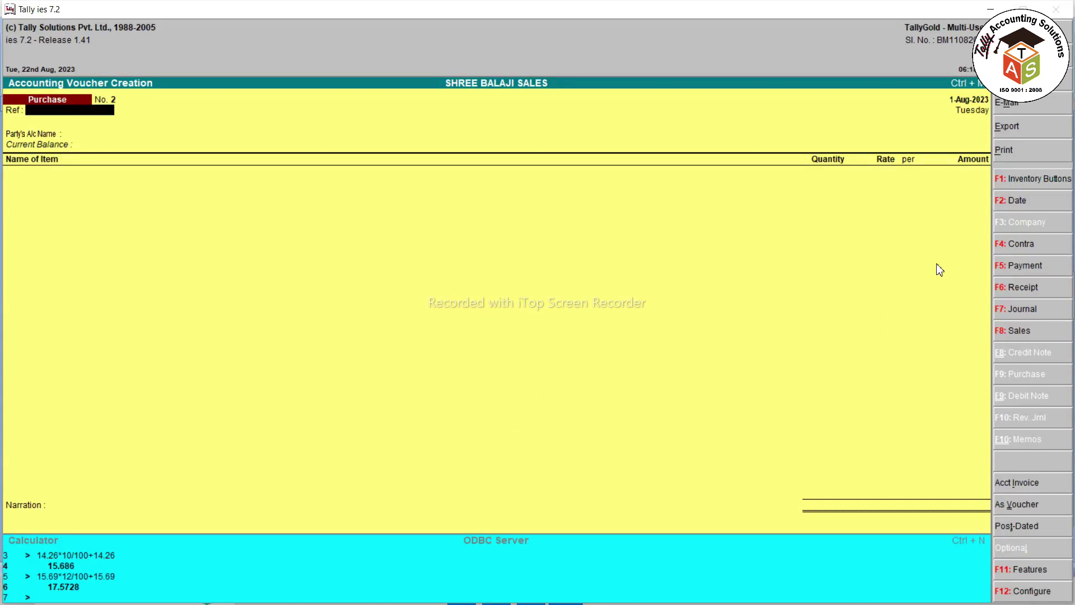
key(alt+F7)
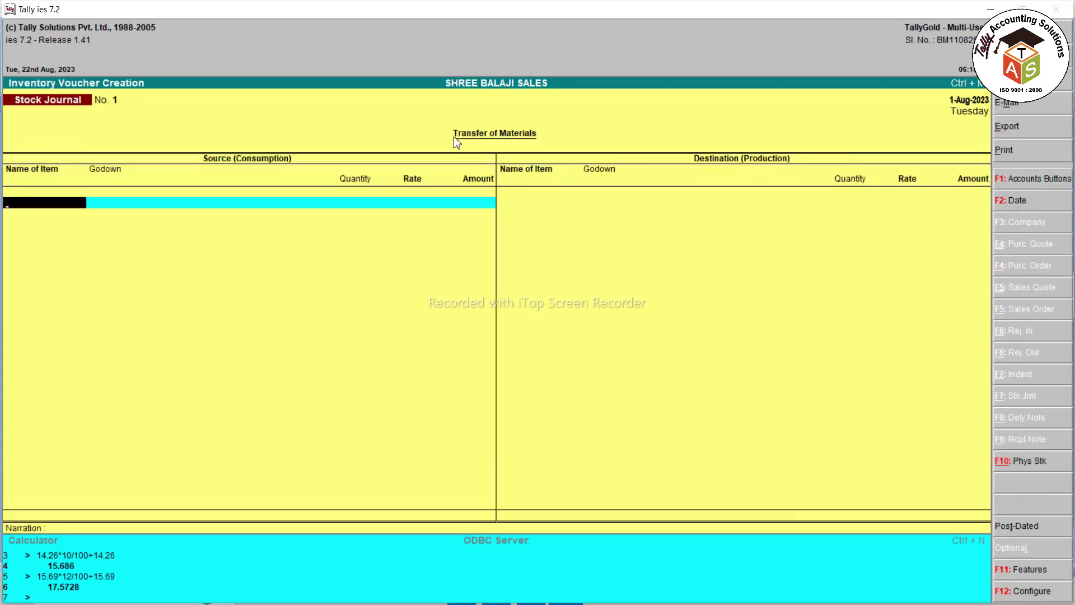
key(Escape)
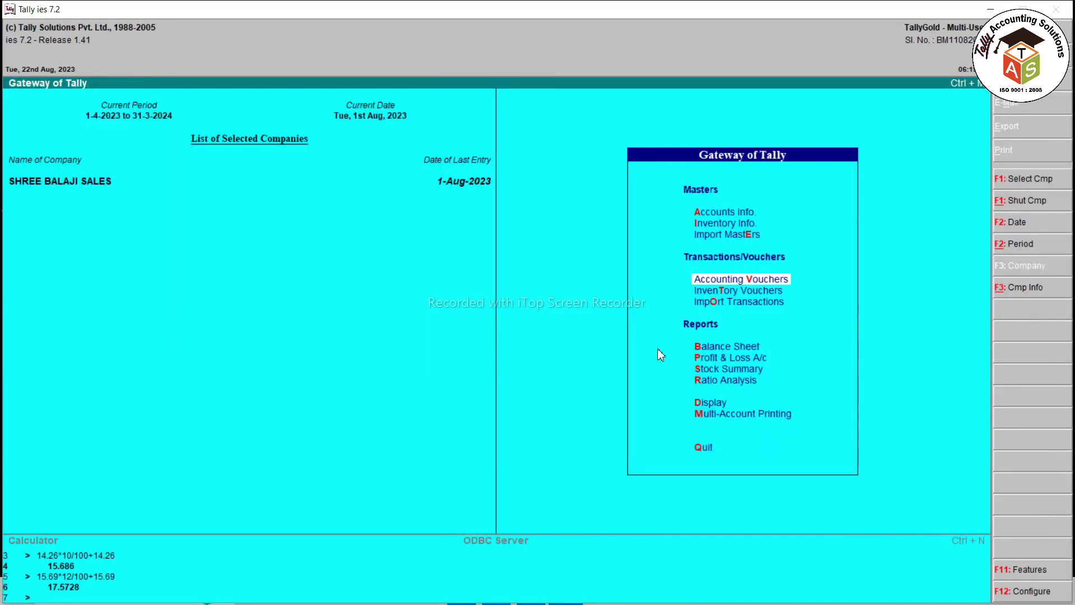
key(Return)
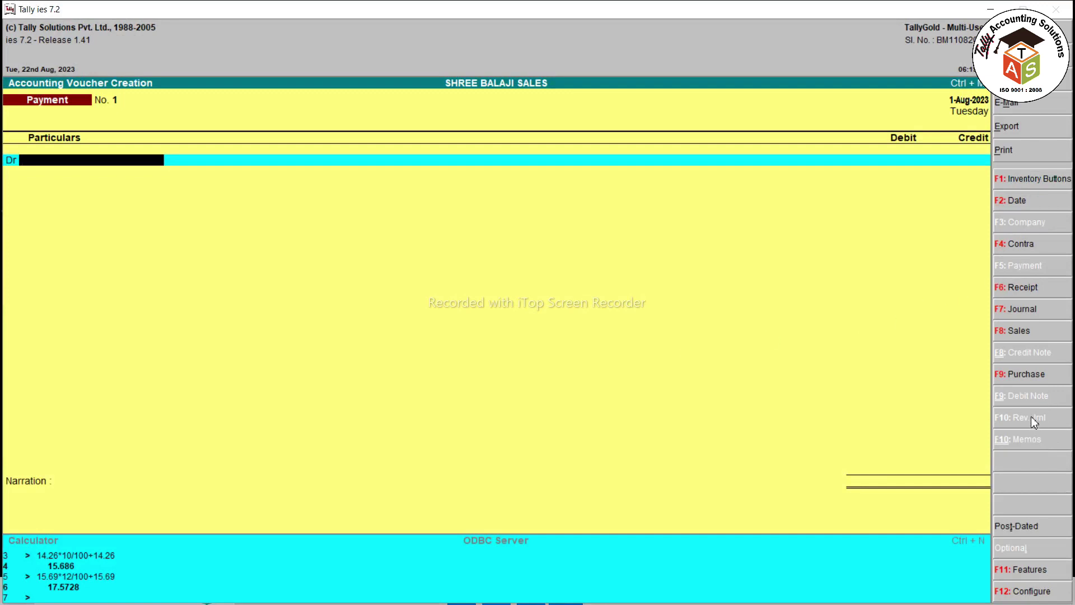
click(1023, 182)
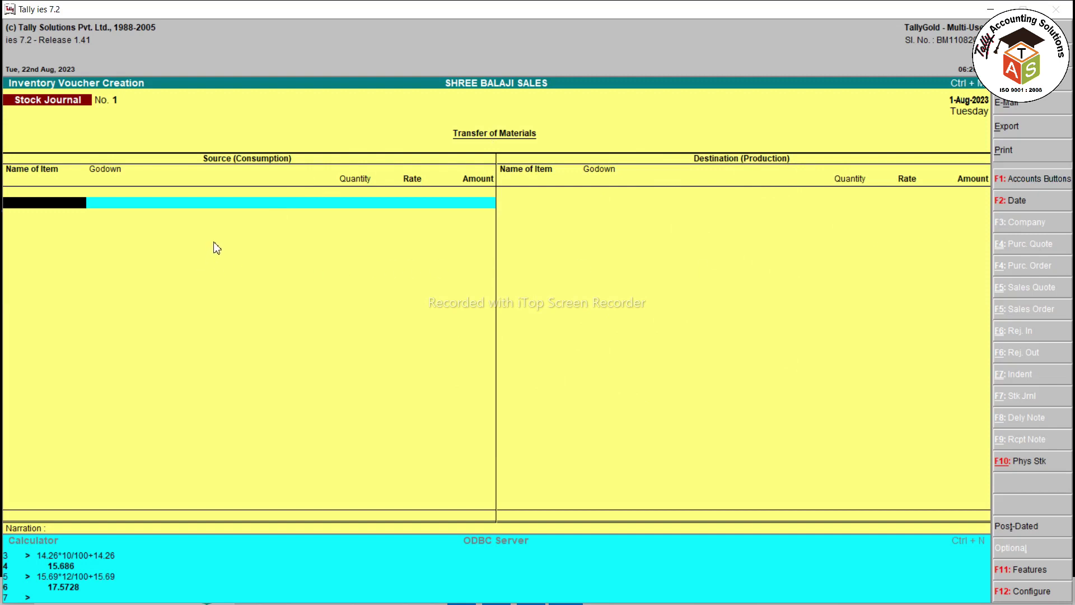
Enter 180 PCS of DABUR R.T.P. 50 G X 36 20/- from the KATRAS godown as the stock journal's source
click(148, 221)
key(Down)
key(Return)
key(Down)
key(Return)
key(BackSpace)
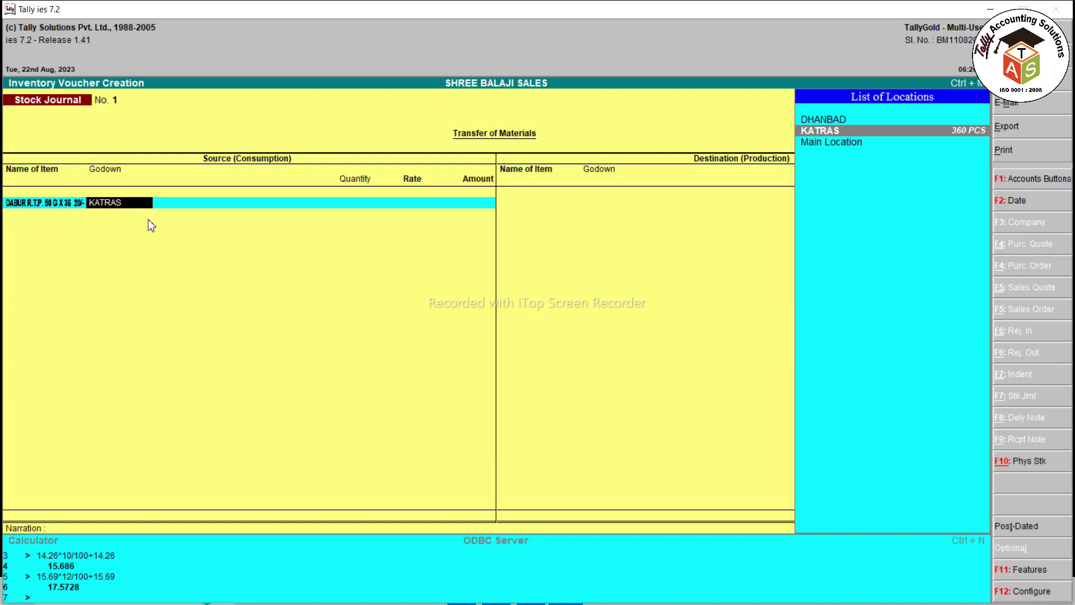
key(Return)
text(180)
key(Return)
key(Return)
key(Return)
key(Return)
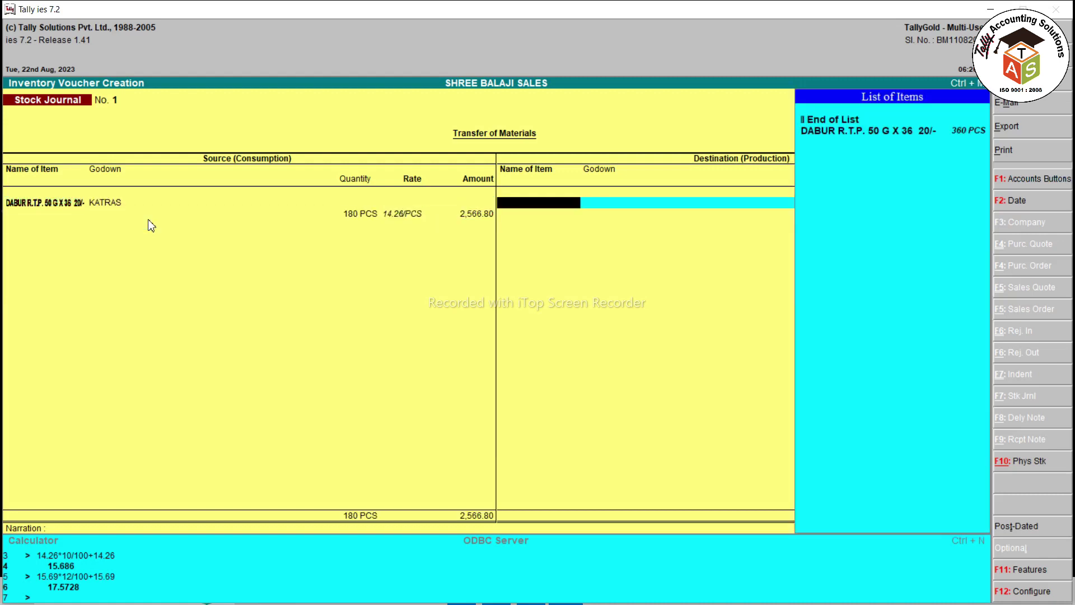
Enter 180 PCS of the same Dabur item into the DHANBAD godown as the destination and save the stock journal
key(Down)
key(Return)
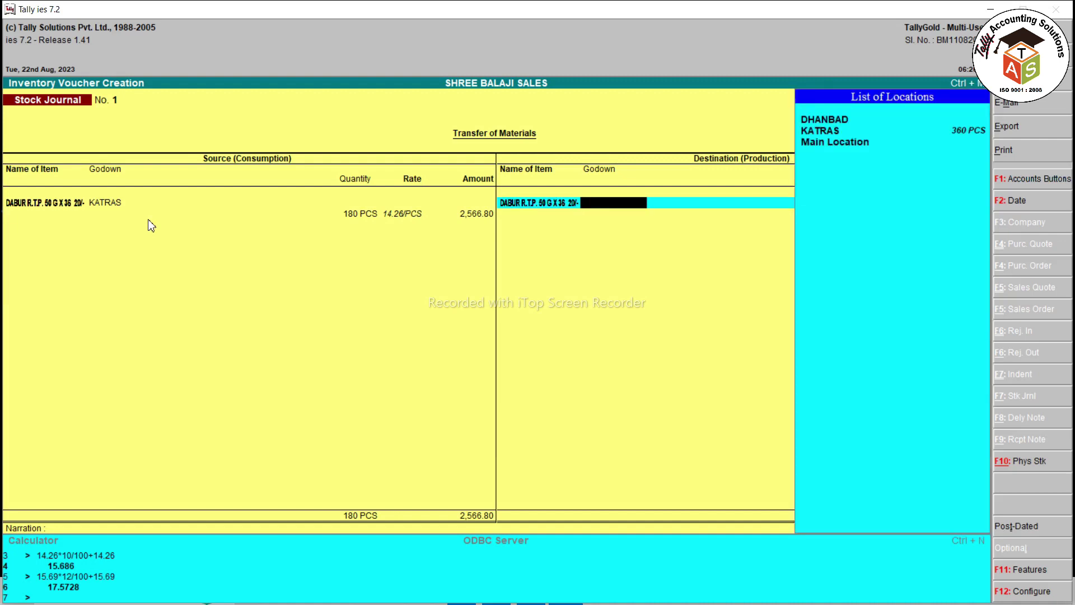
key(Return)
text(180 PCS)
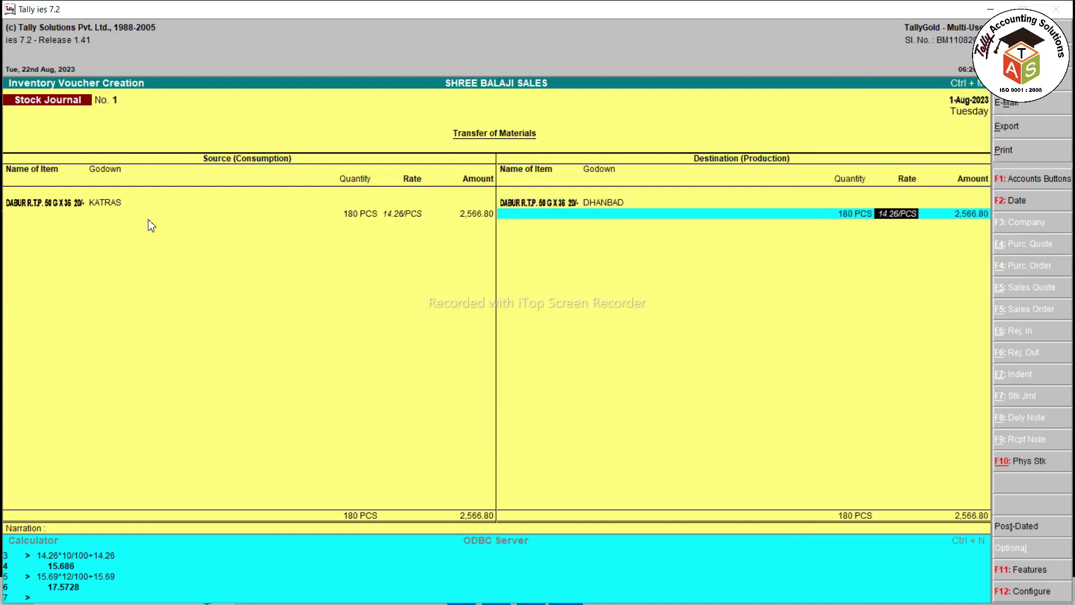
key(Return)
key(Return)
key(Return)
key(Return)
key(Return)
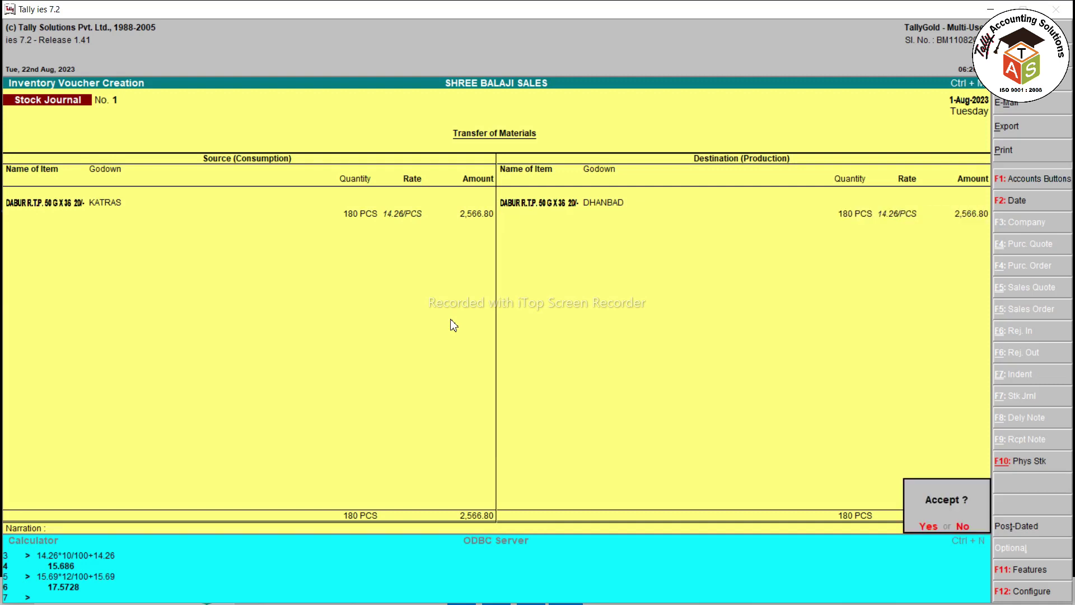
key(y)
Switch to the Word notes and read the Check Report instructions for the godown inventory statement
key(alt+Tab)
key(alt+Tab)
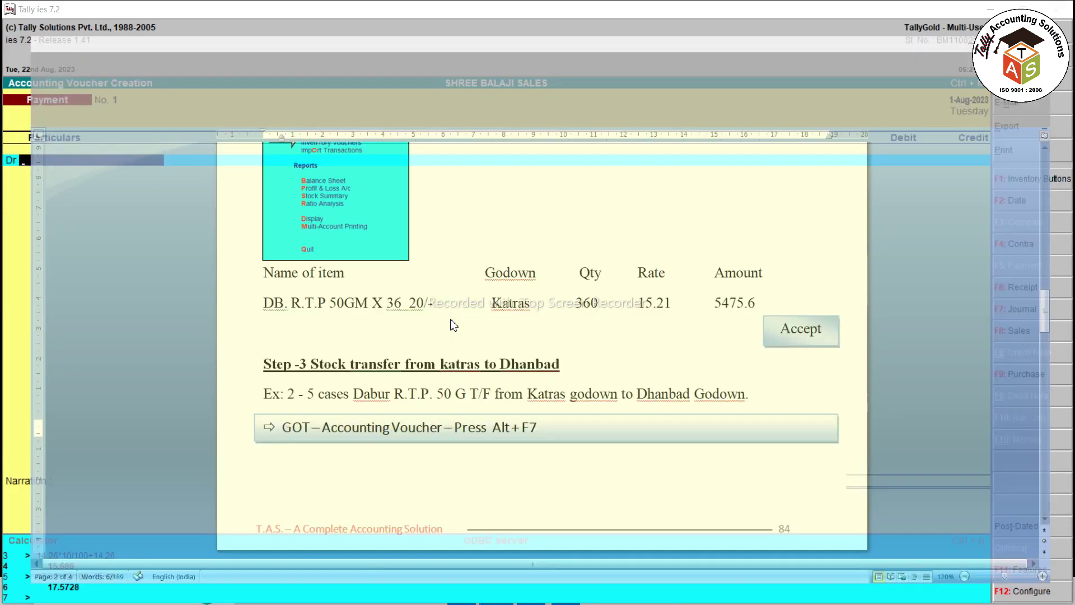
scroll(360, 375, down, 12)
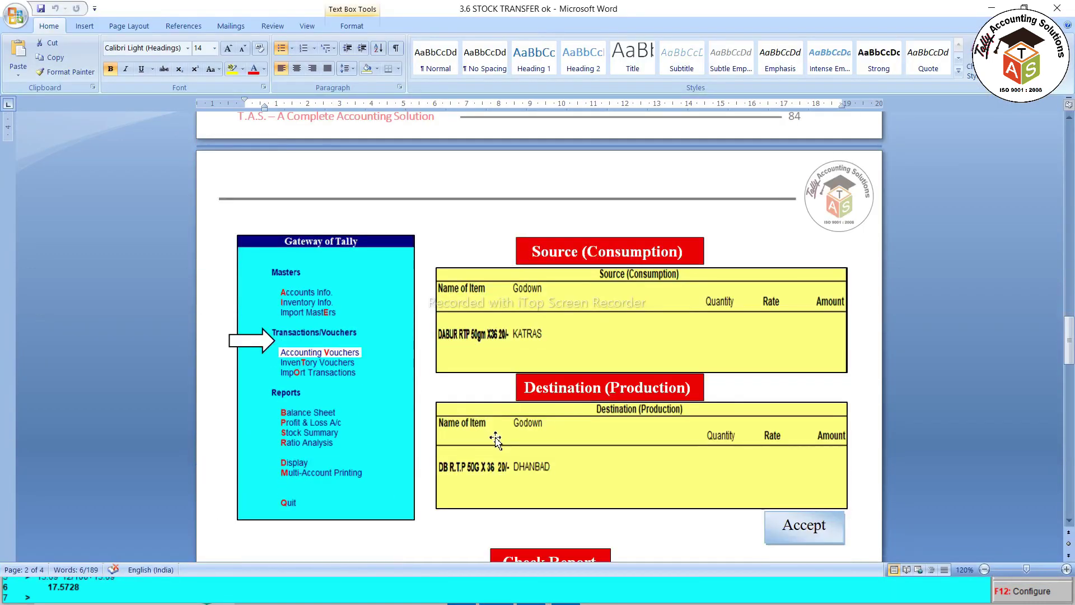
scroll(487, 436, down, 3)
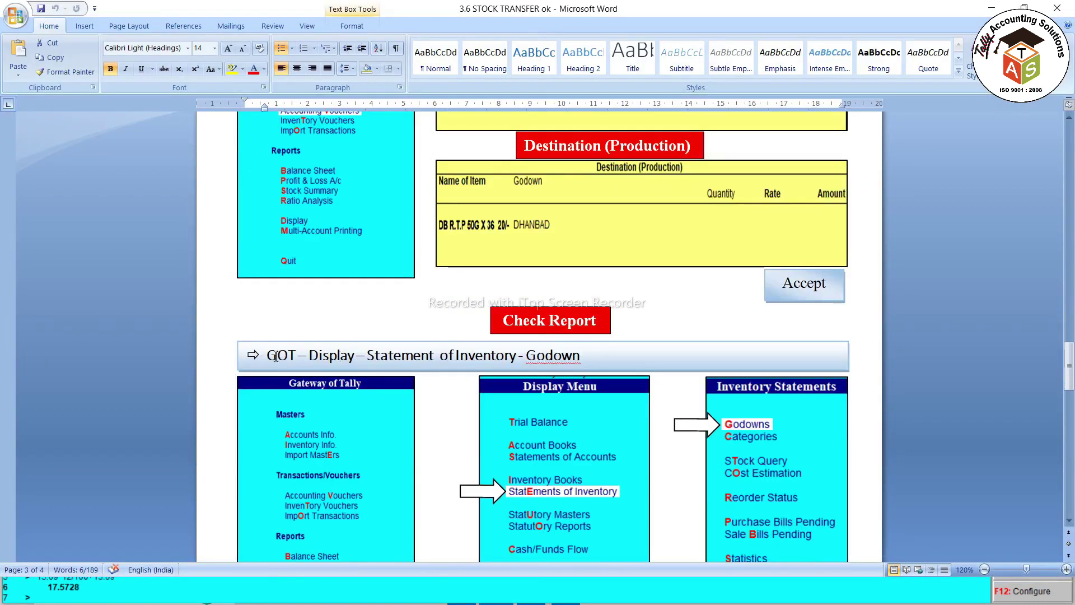
drag(277, 356, 332, 357)
click(332, 356)
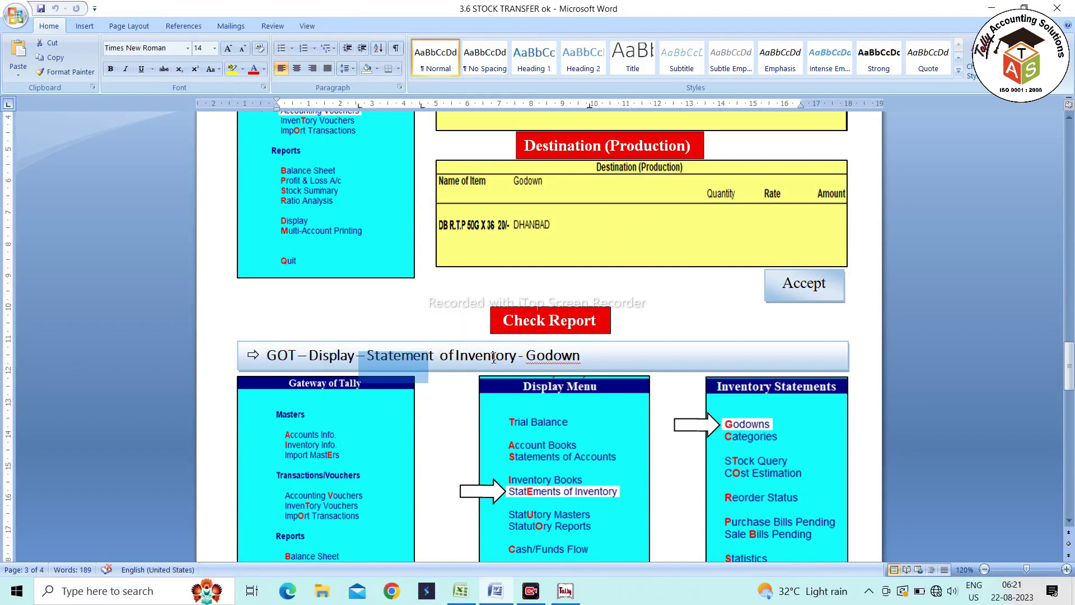
drag(581, 357, 526, 357)
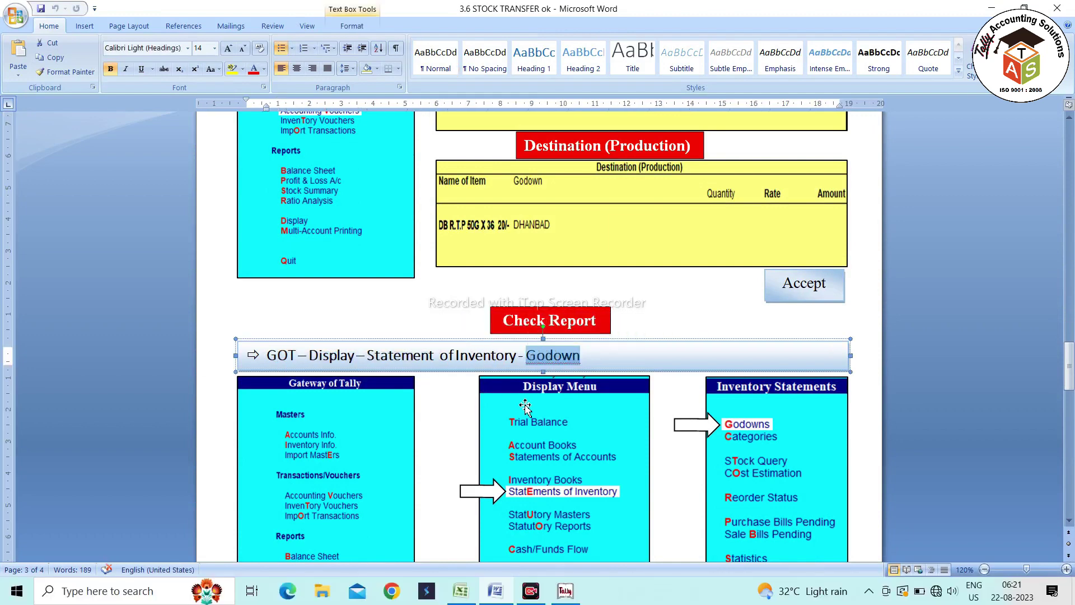
Return to Tally, leave the voucher screen, and bring up the godown selection for the inventory statement
key(alt+Tab)
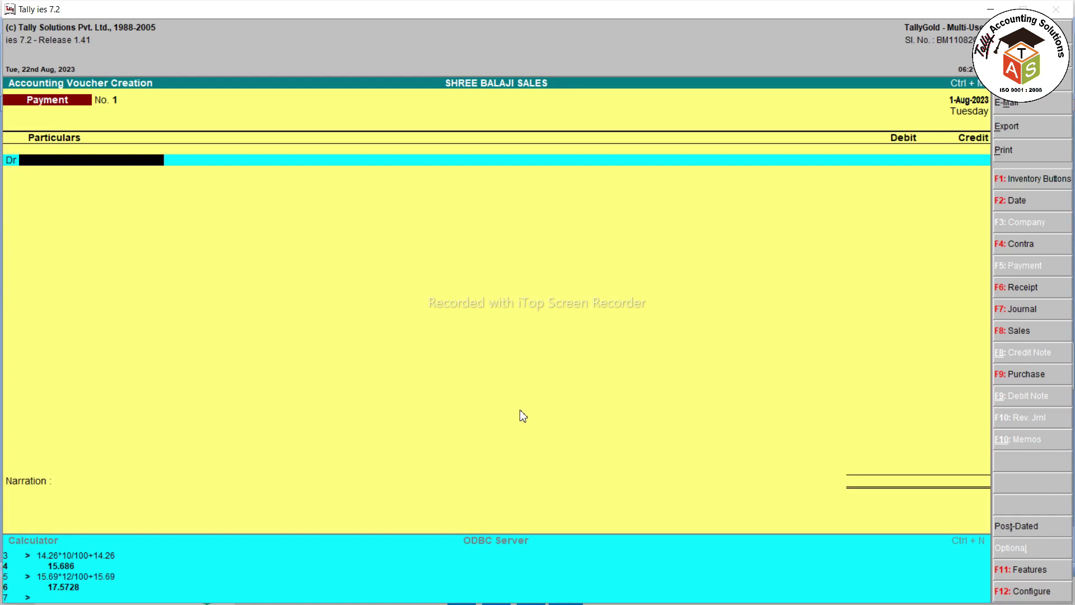
key(Escape)
key(Down)
key(Down)
key(Down)
key(Down)
key(Down)
key(Down)
key(Down)
key(Down)
key(Down)
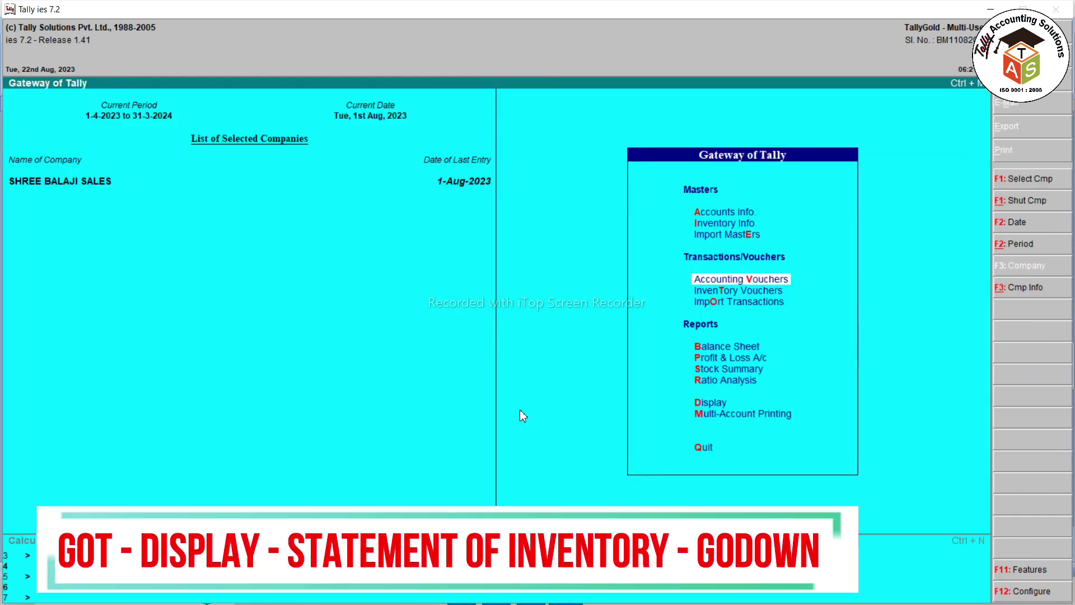
key(Down)
key(Return)
key(Down)
key(Down)
key(Down)
key(Down)
key(Return)
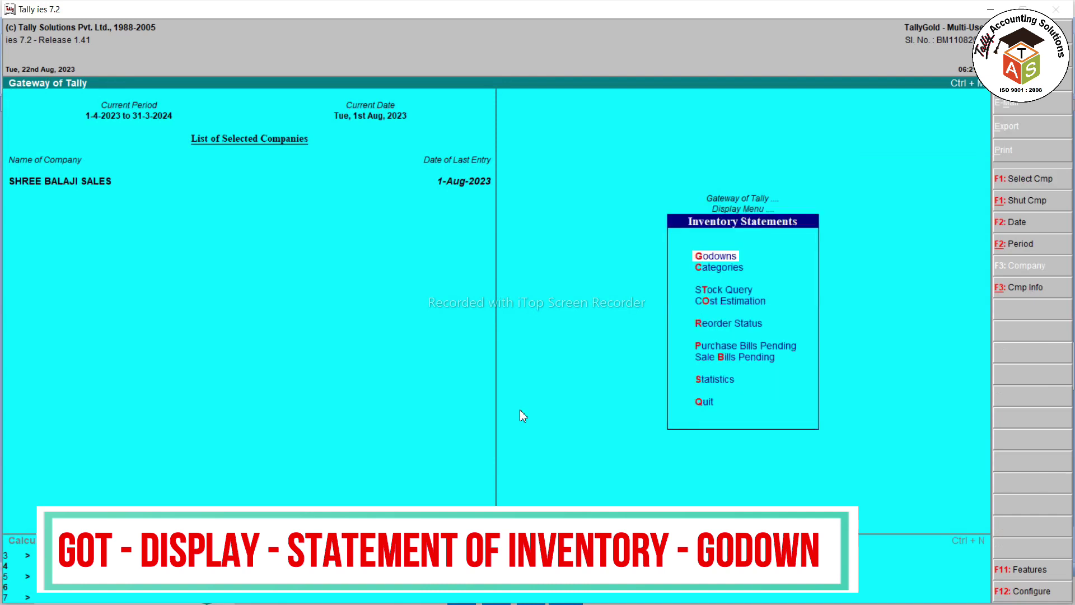
key(Return)
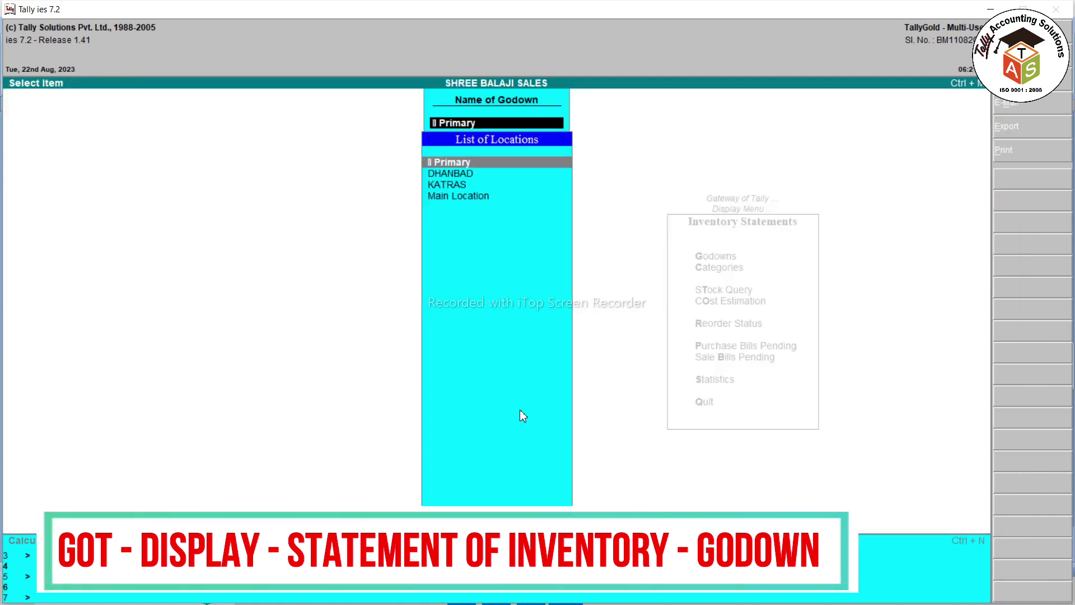
Display the DHANBAD godown summary, examine the stock items within the DABUR group, and return to the summary
key(Down)
key(Down)
key(Up)
key(Down)
key(Up)
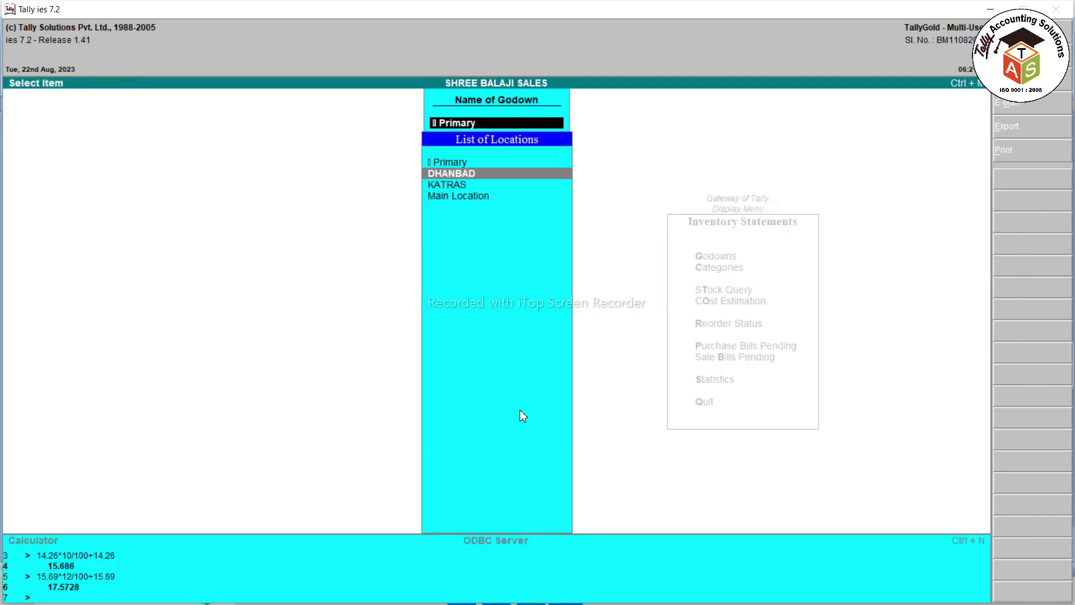
key(Return)
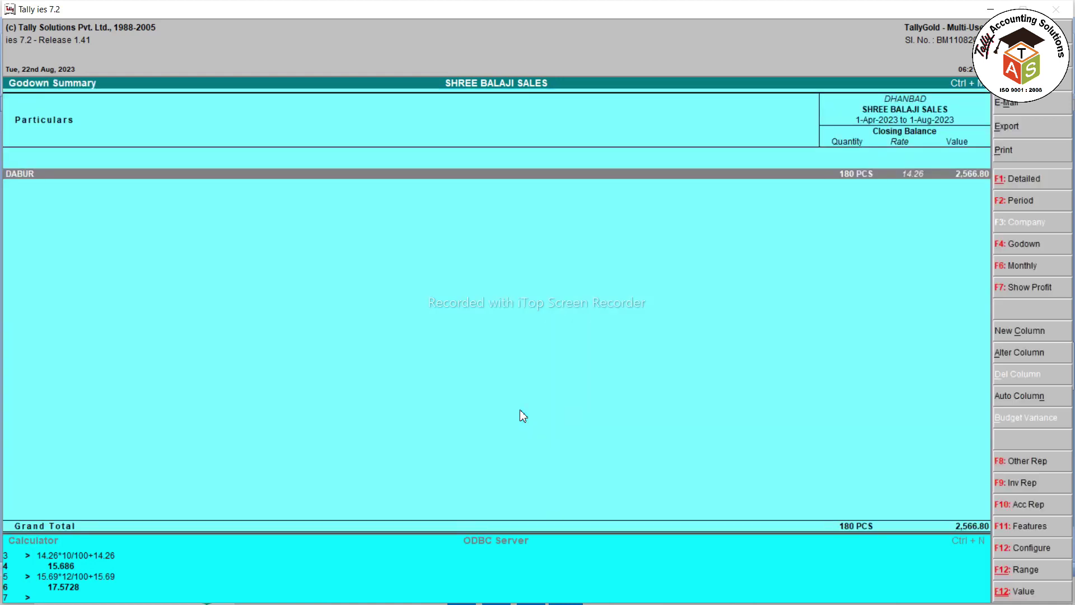
key(Return)
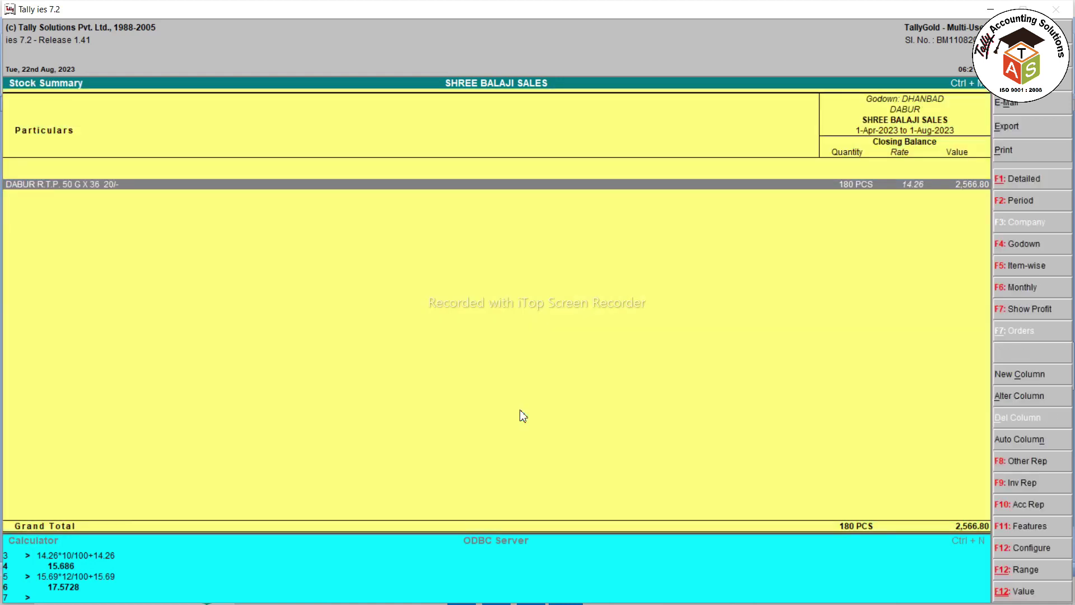
key(Escape)
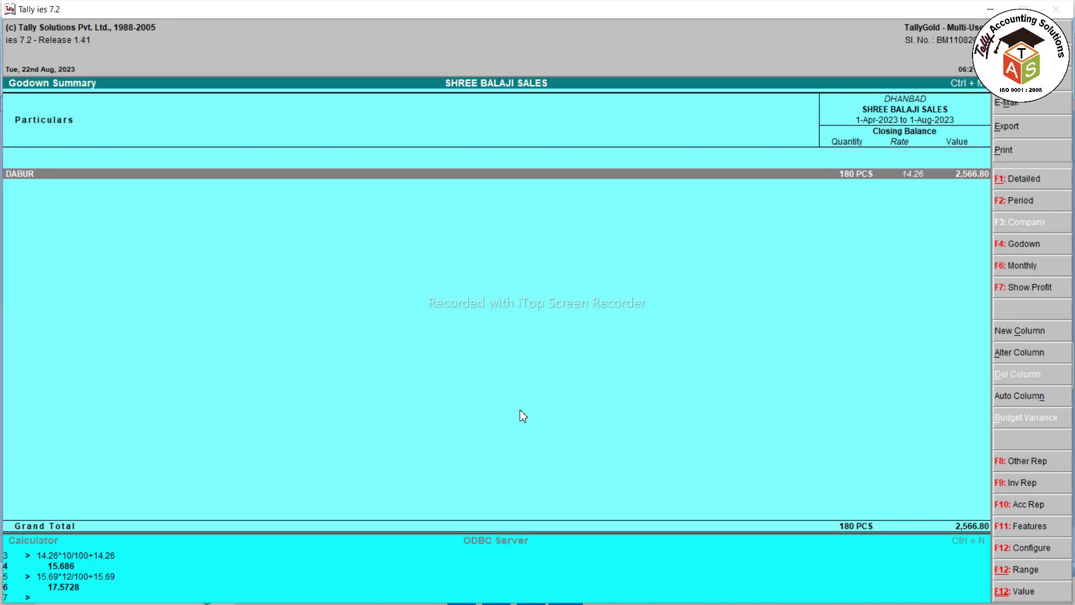
key(Escape)
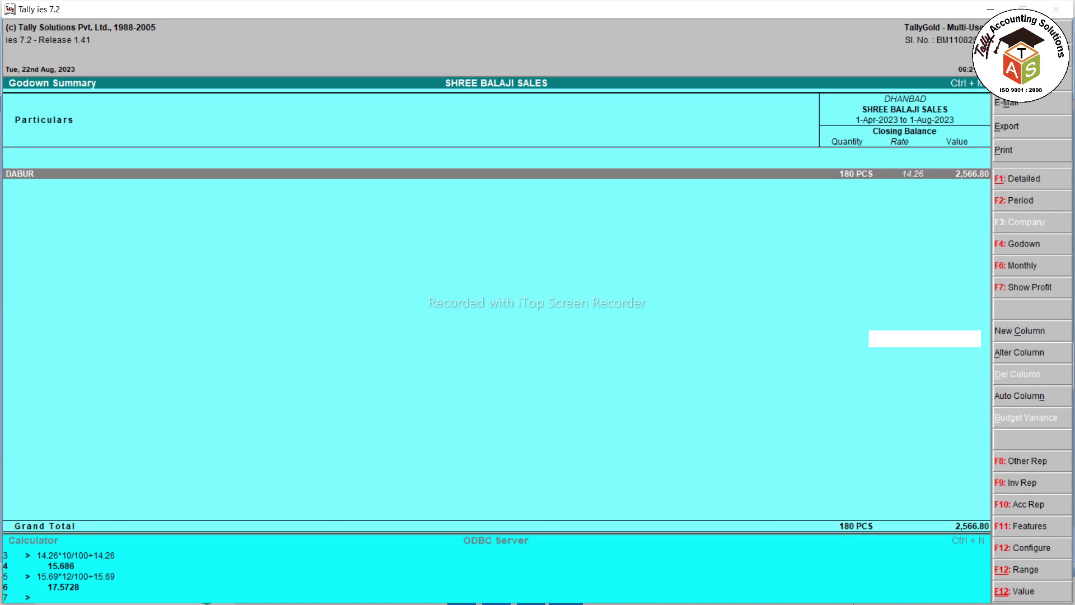
Add a comparison column for the KATRAS godown to the Godown Summary and show the report in detailed form
click(1028, 330)
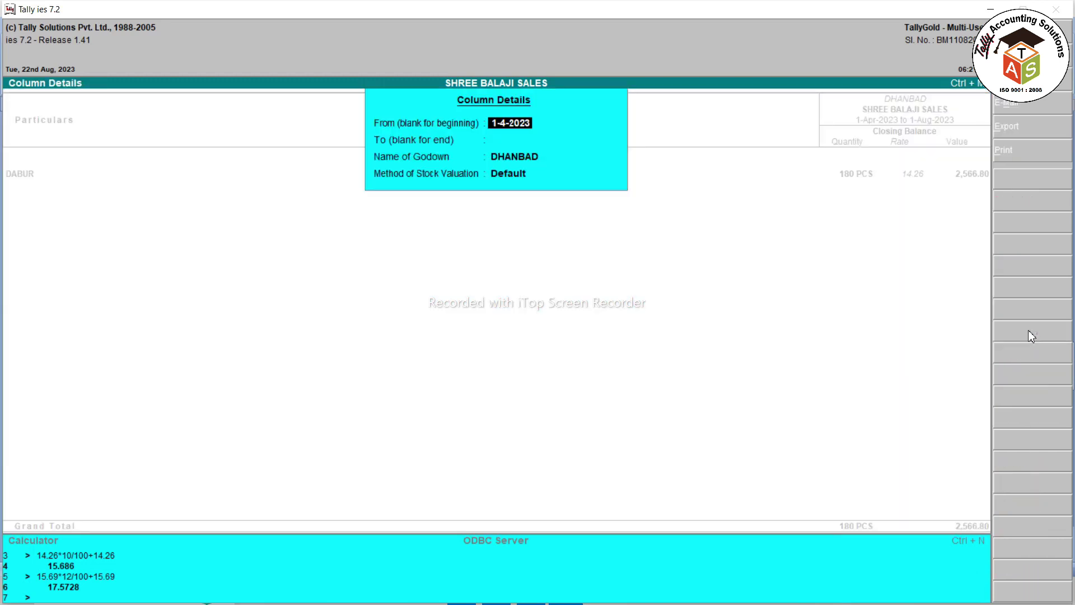
key(Return)
key(Return)
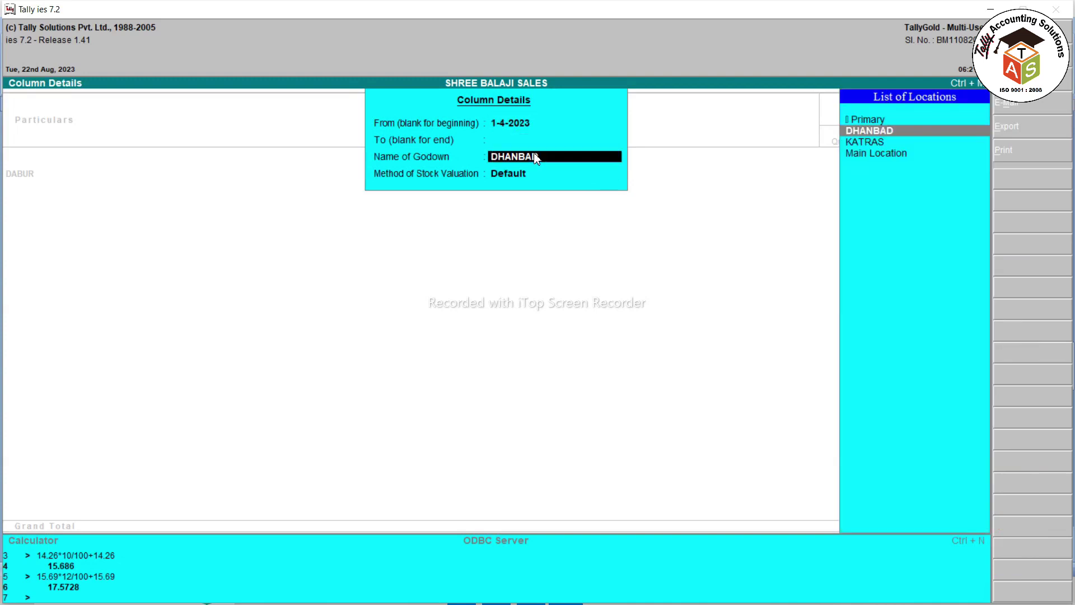
key(Down)
key(Return)
key(Return)
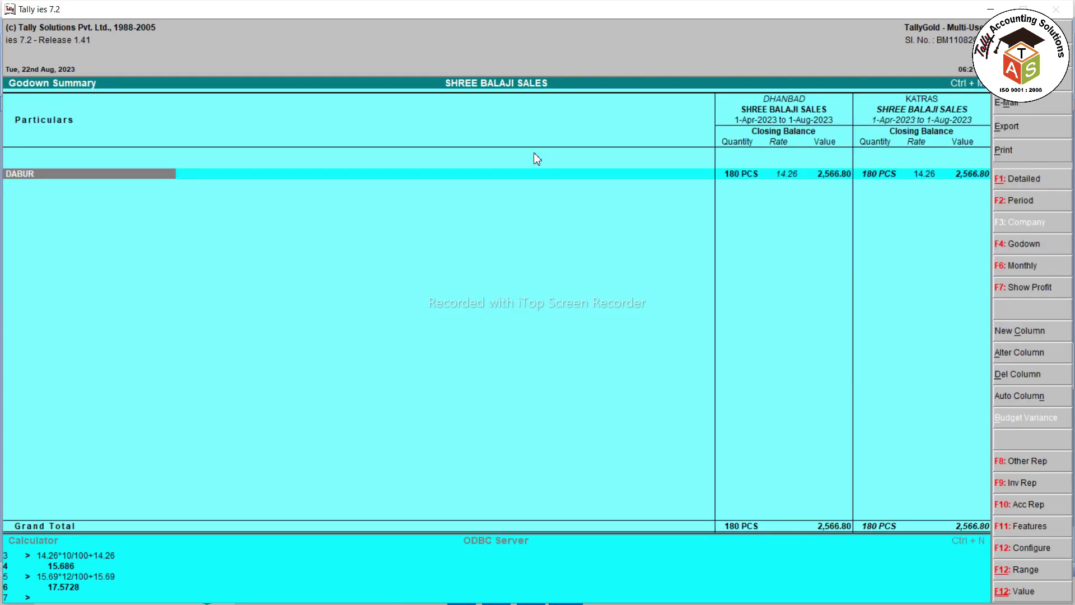
key(alt+F1)
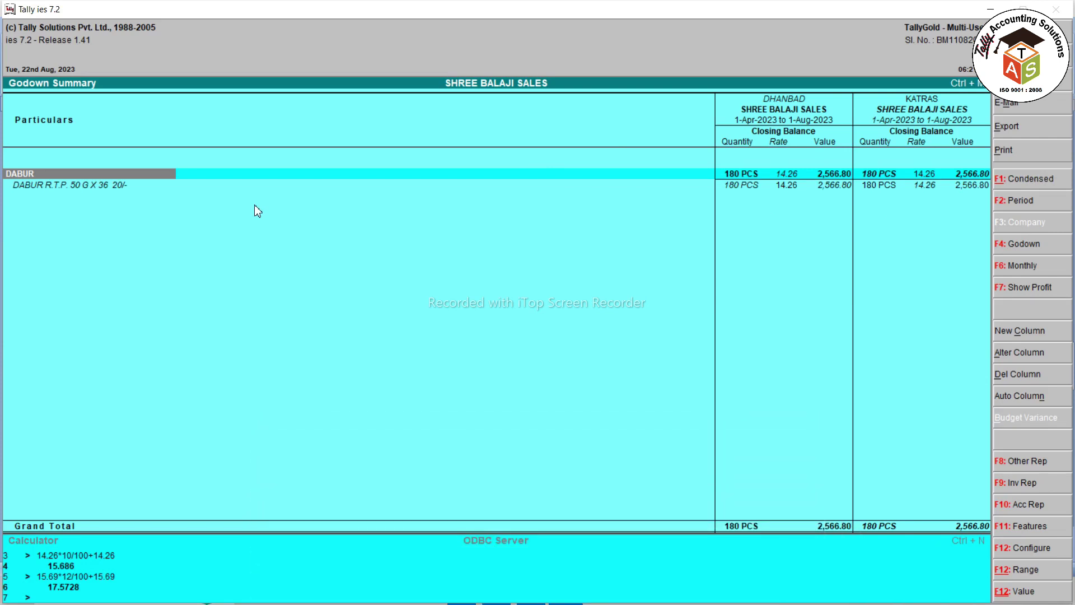
Preview the Godown Summary for printing, examine both parts with the DHANBAD and KATRAS columns, and close the preview
key(alt+p)
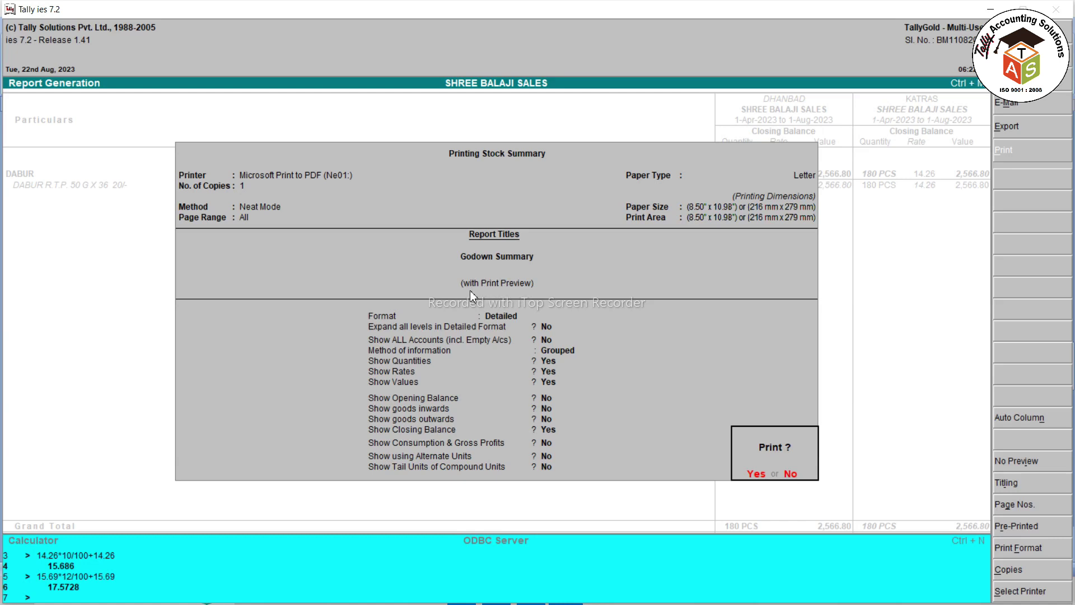
key(Return)
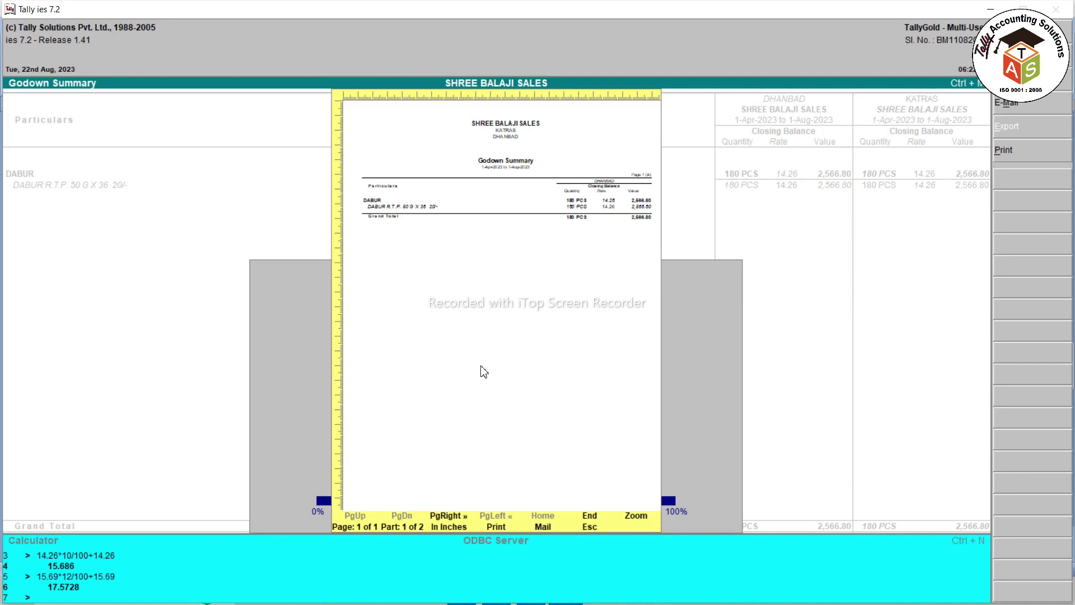
key(Right)
key(Left)
key(Right)
key(Left)
key(Right)
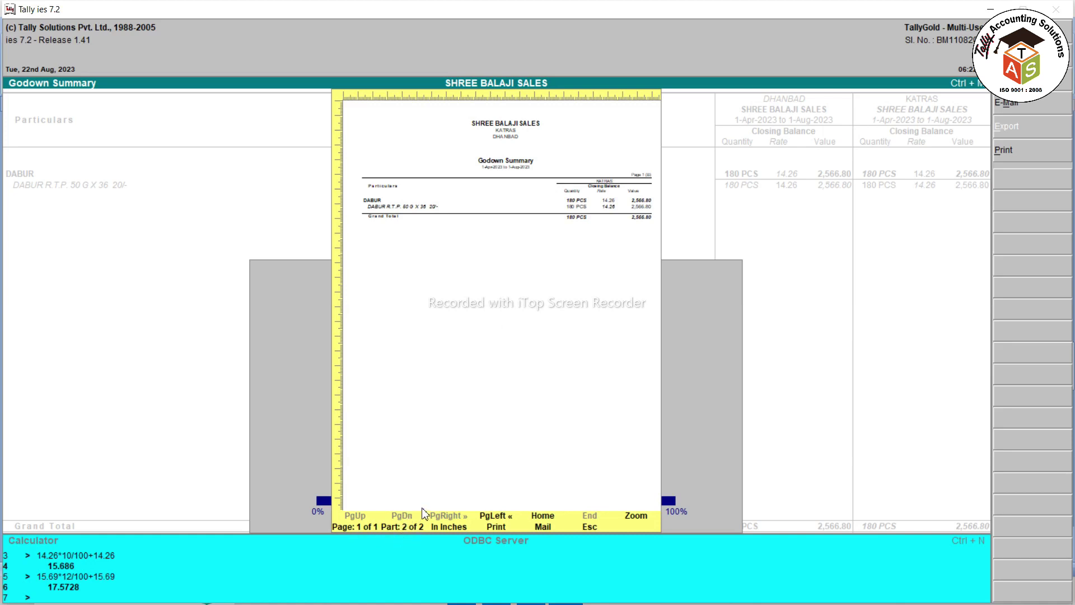
key(Escape)
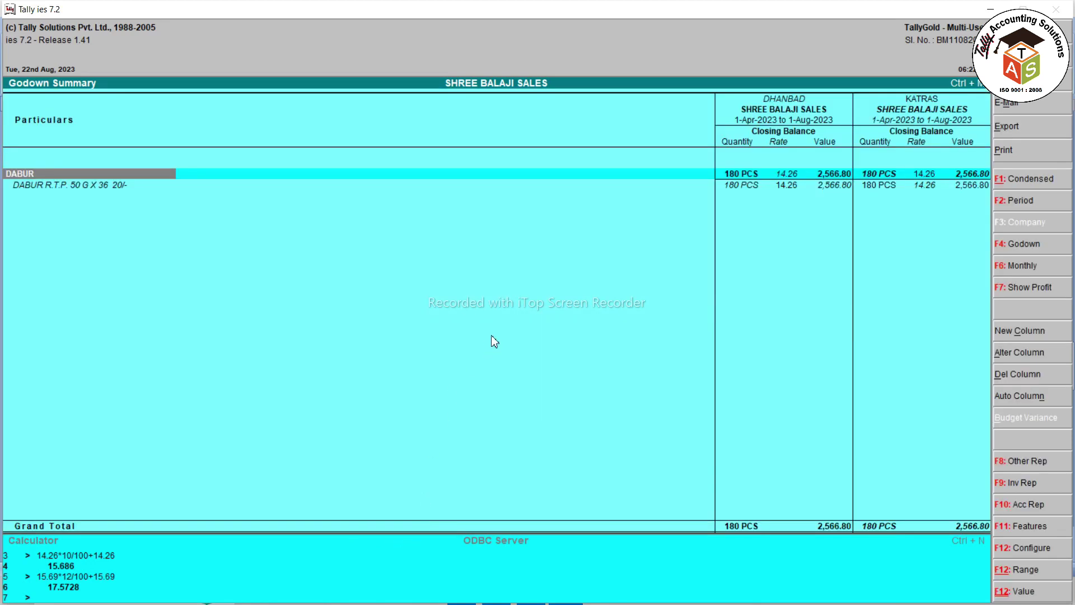
Start printing the Godown Summary again and choose Microsoft Print to PDF as the printer
key(alt+p)
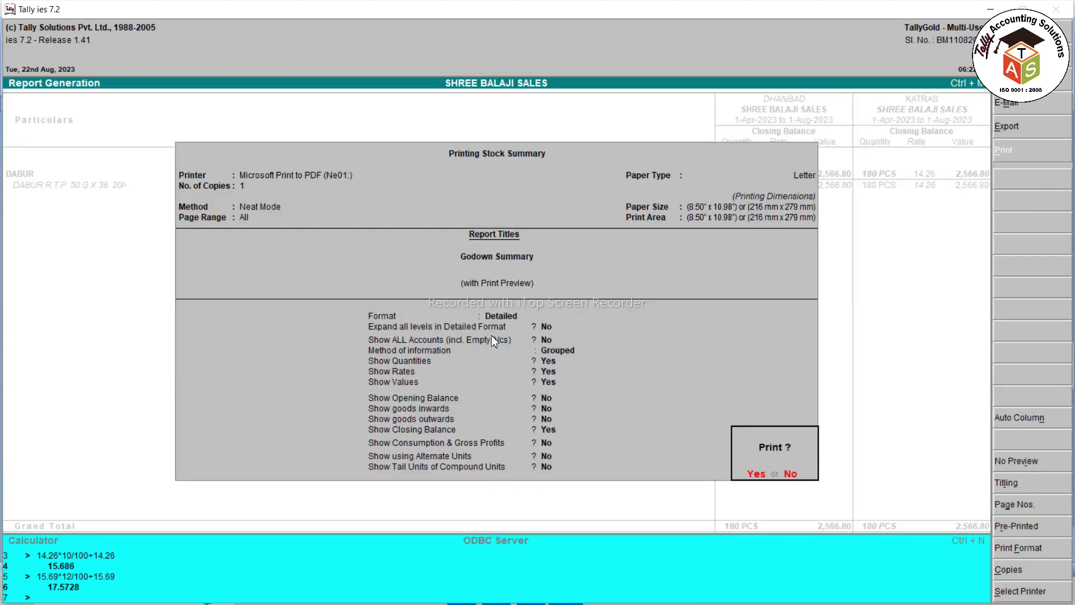
click(1019, 591)
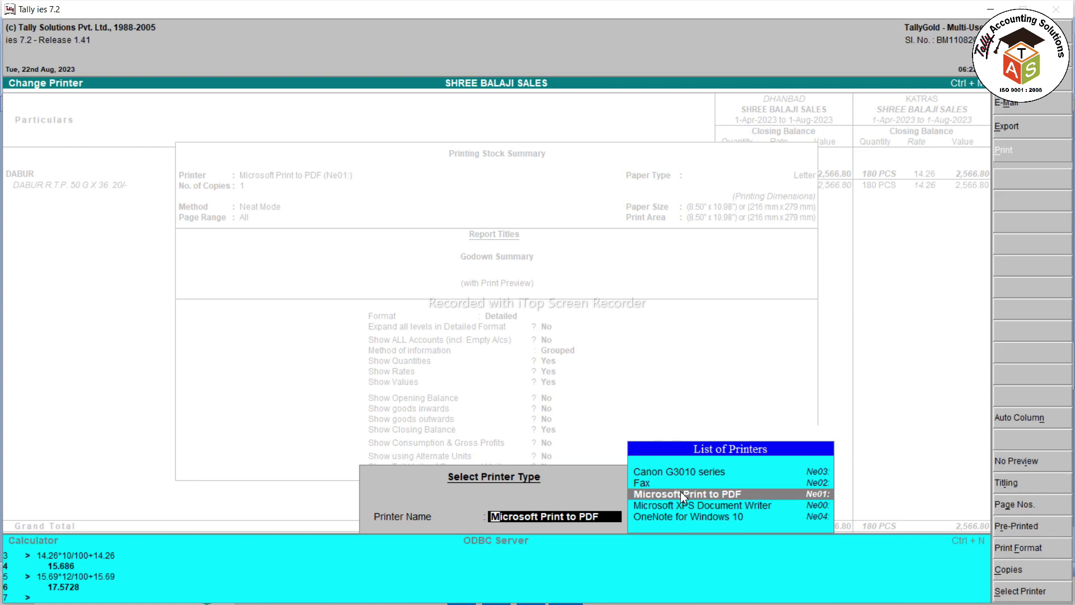
click(680, 472)
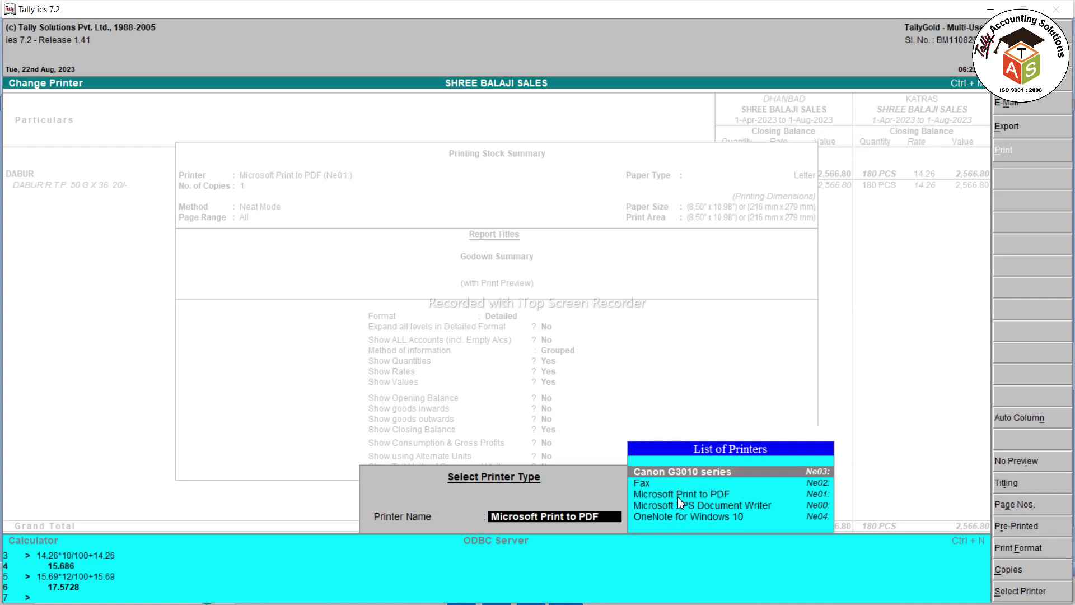
click(678, 494)
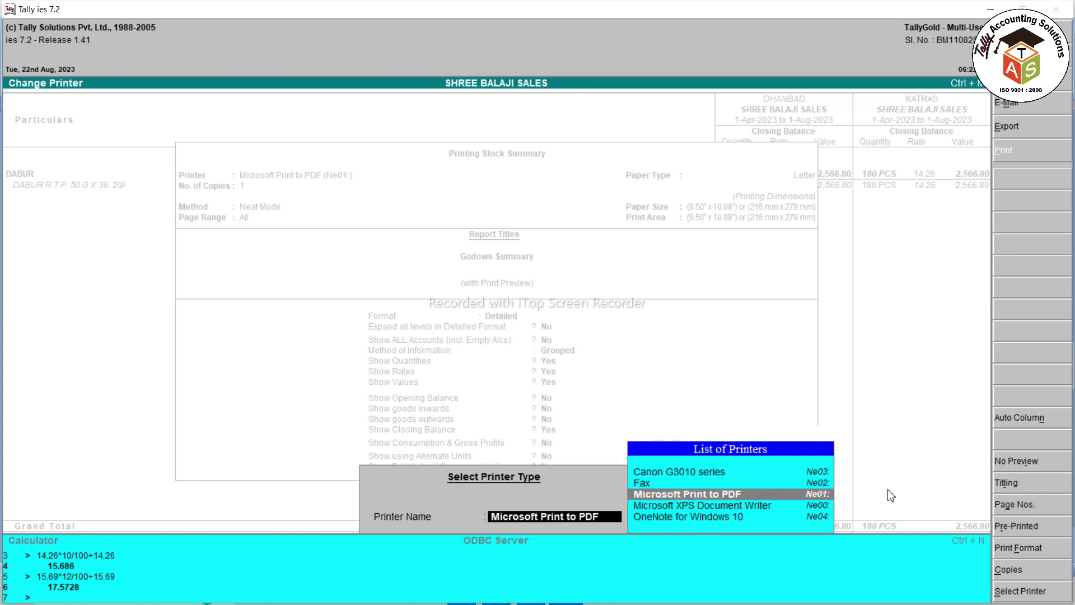
key(Return)
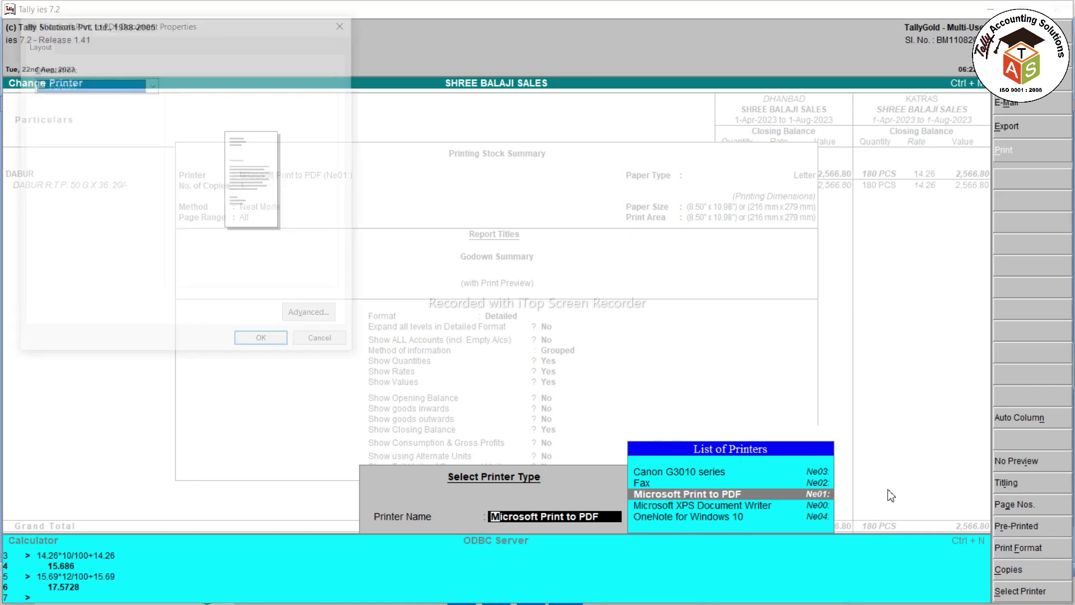
Set the PDF printer's orientation to Landscape and its paper size to A4
click(90, 84)
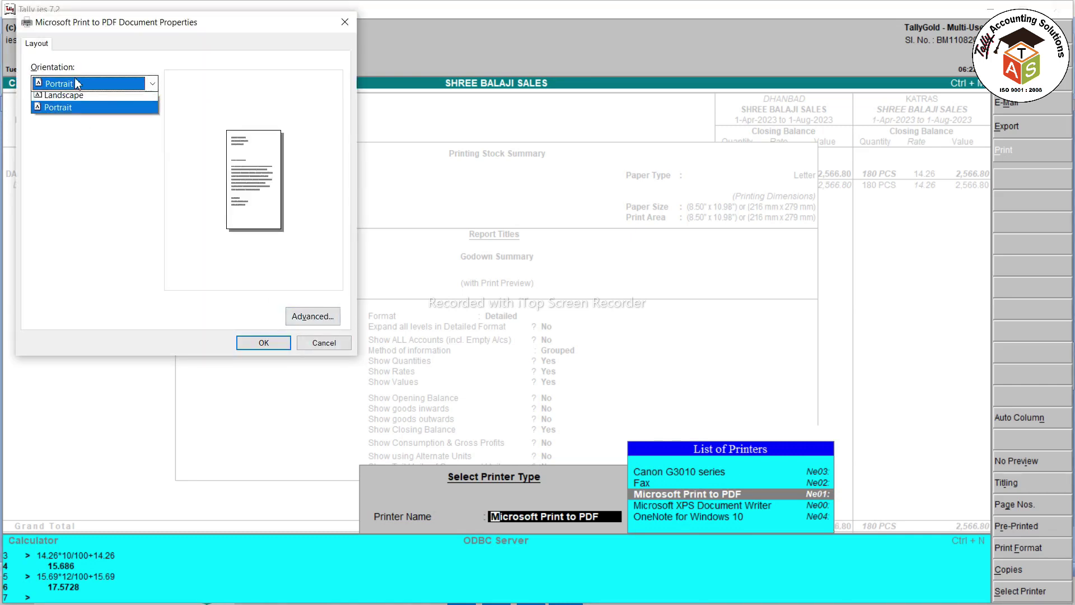
click(67, 107)
click(313, 318)
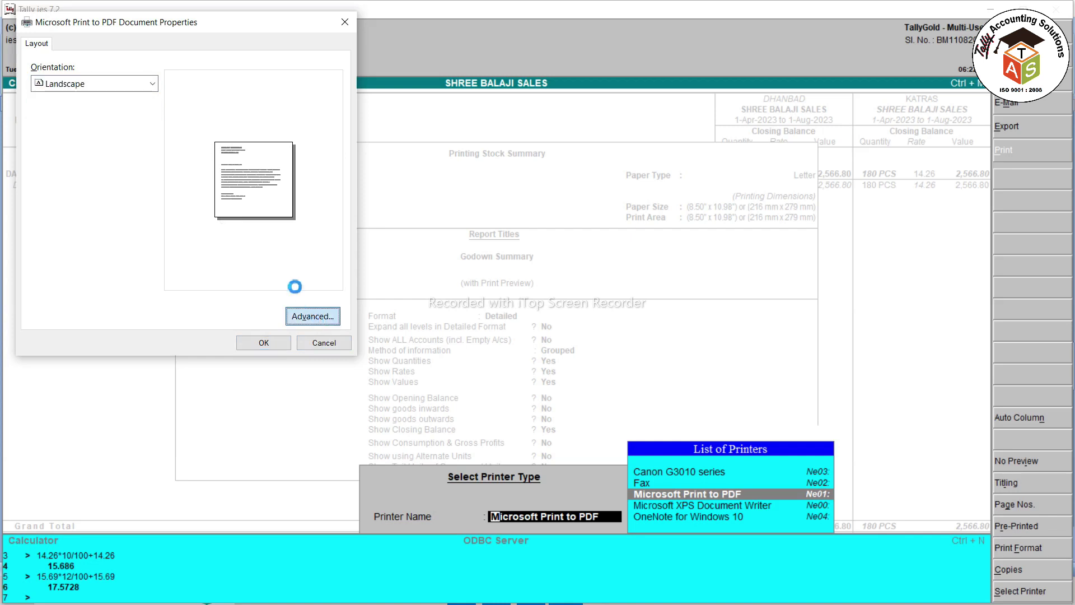
click(162, 117)
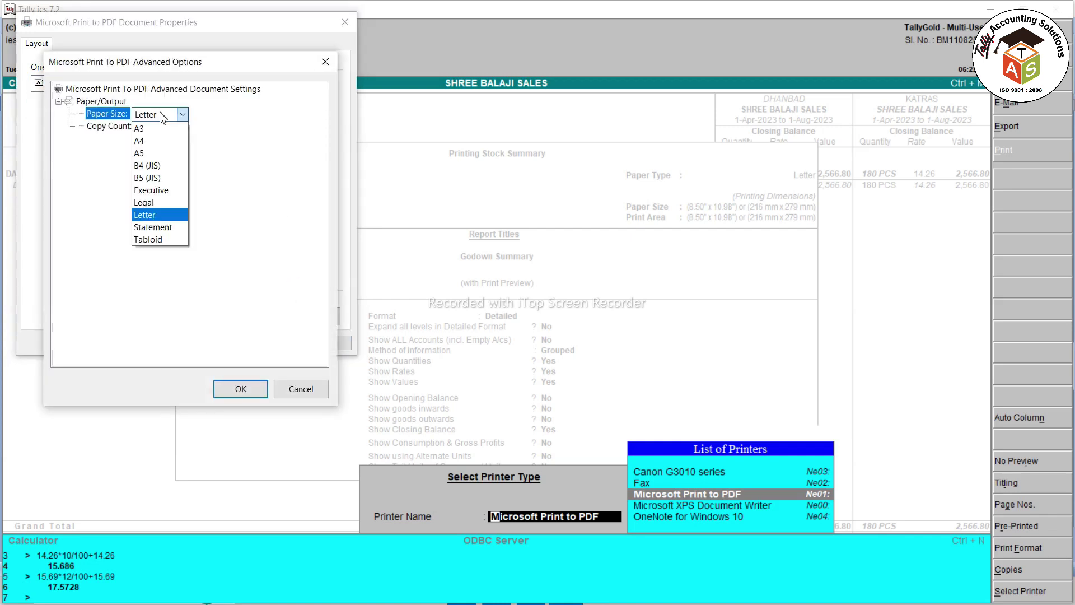
click(161, 138)
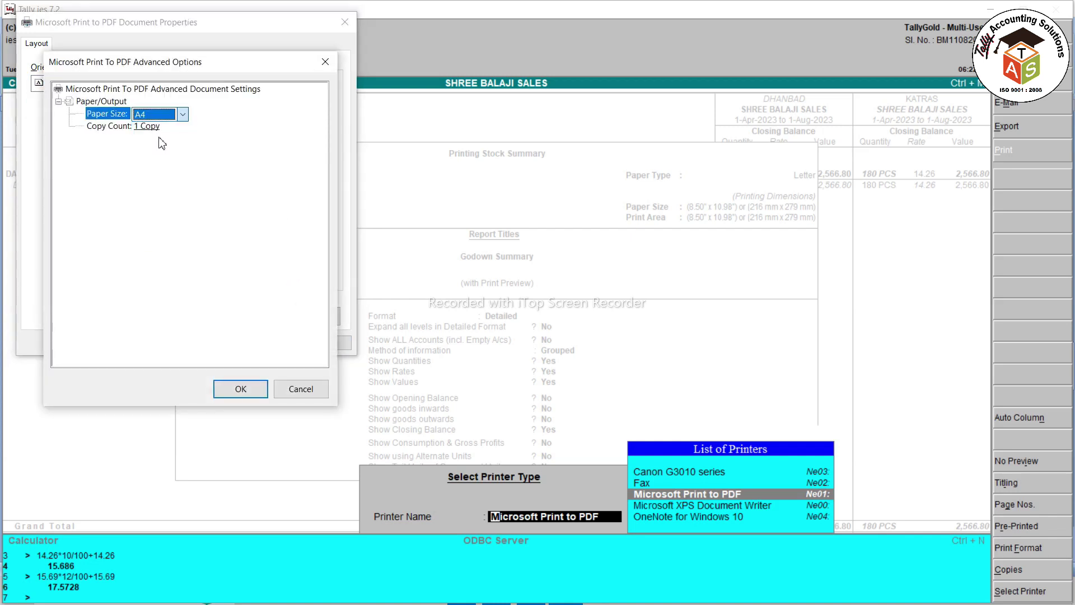
click(242, 388)
click(264, 343)
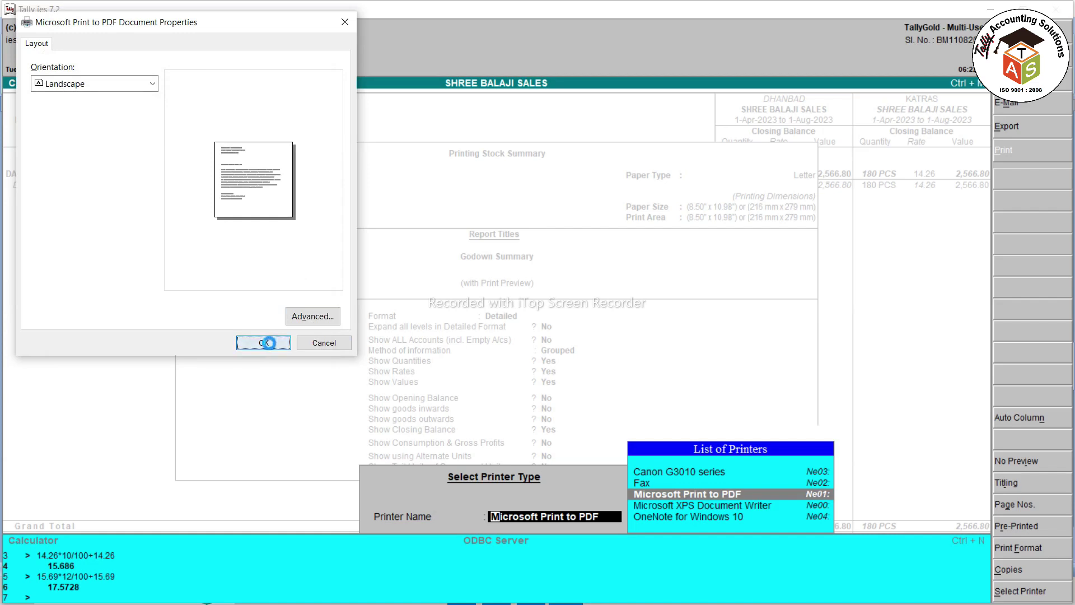
Print the Godown Summary to PDF and choose the person-named subfolder of 2023-24\12 TDT67 on PROJECT WORK (D:) as the save location
key(Return)
key(Return)
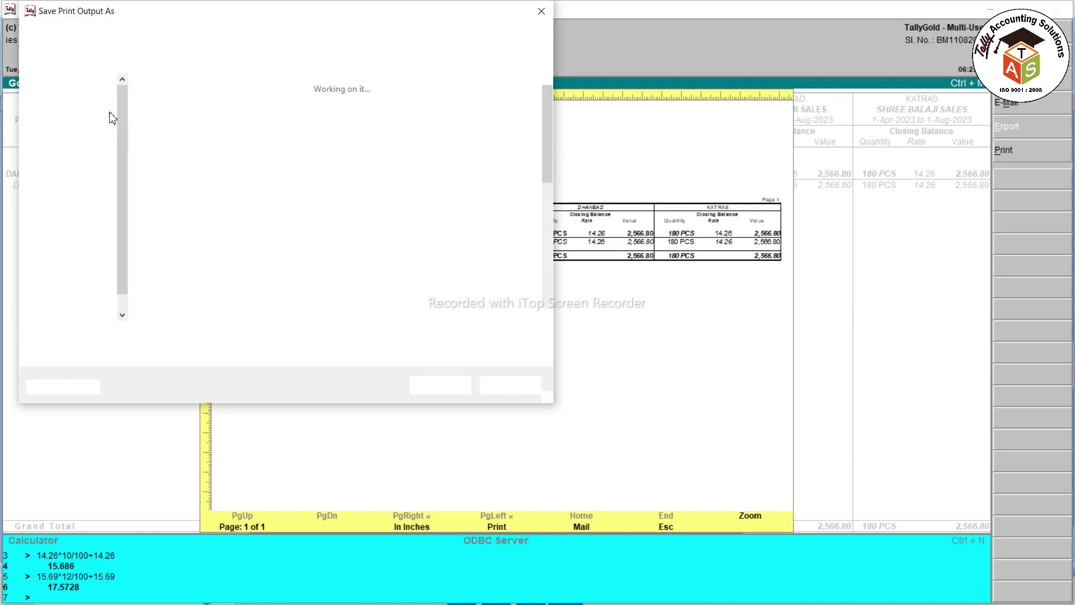
drag(119, 123, 117, 249)
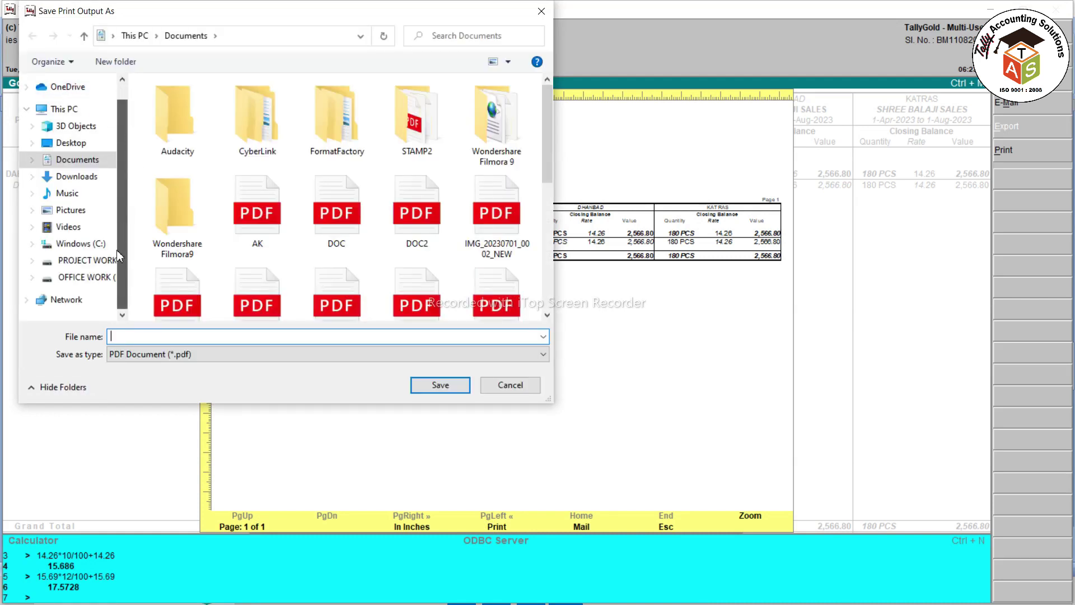
click(90, 260)
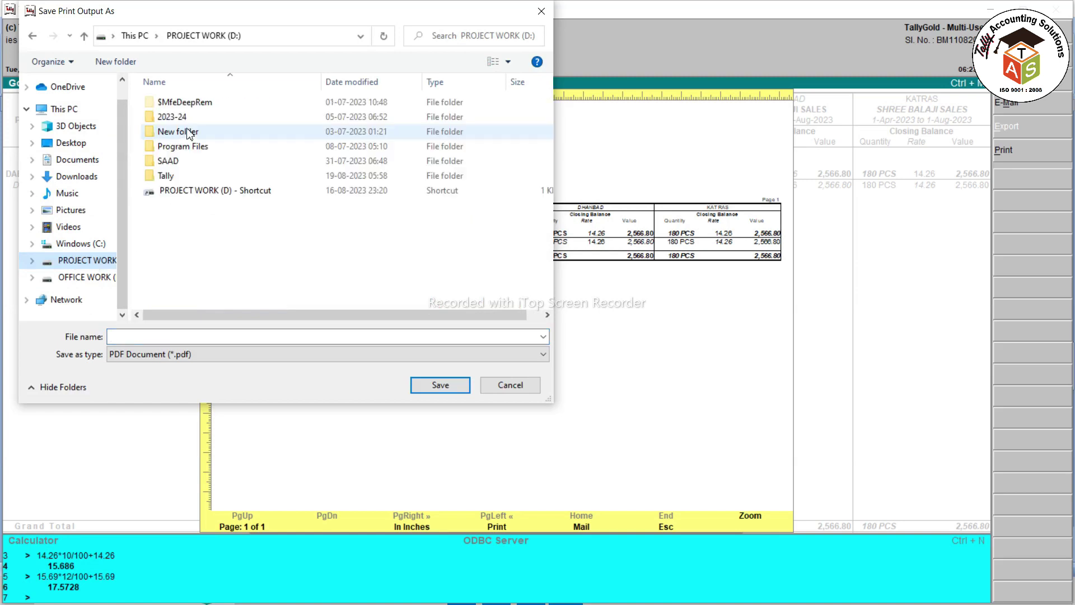
double_click(192, 118)
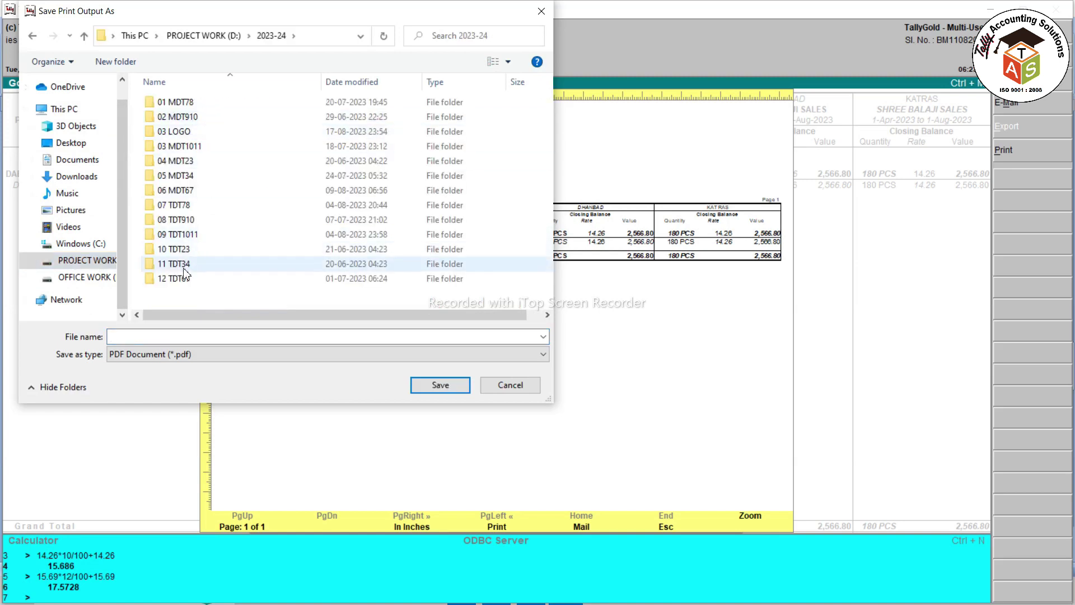
click(188, 286)
double_click(191, 283)
click(182, 113)
double_click(182, 113)
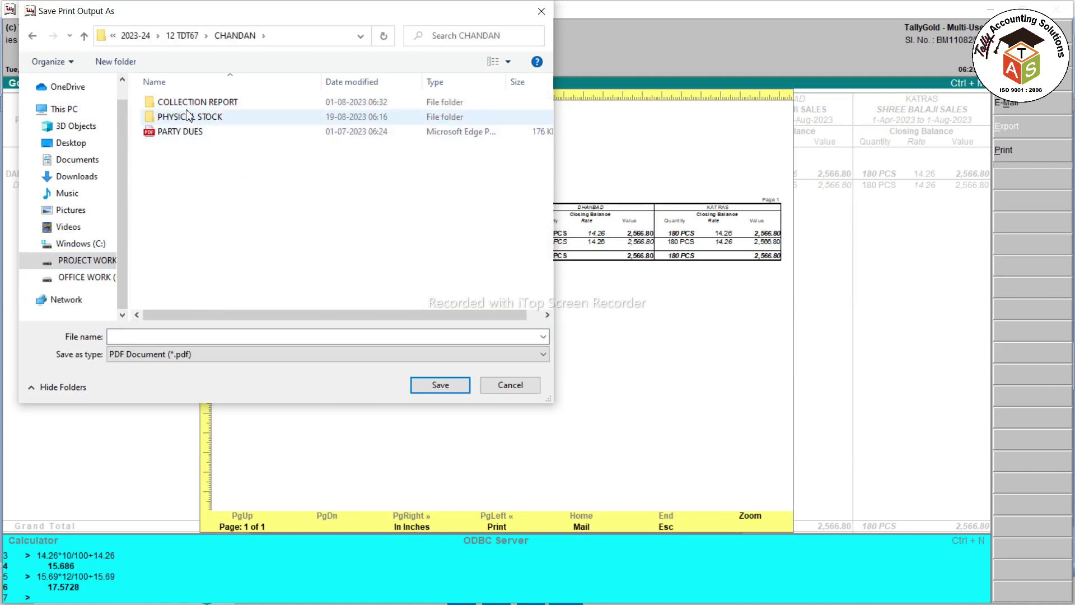
Create a folder named GODOWN WISE STOCK in the current save location and open it
click(115, 61)
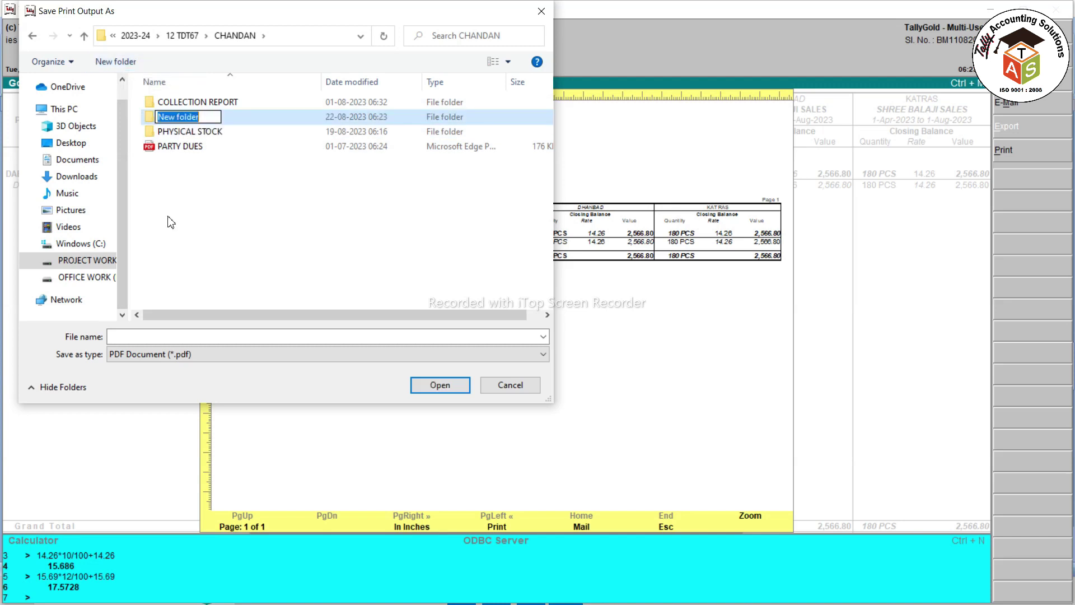
text(GOD)
key(BackSpace)
key(BackSpace)
key(BackSpace)
text(G)
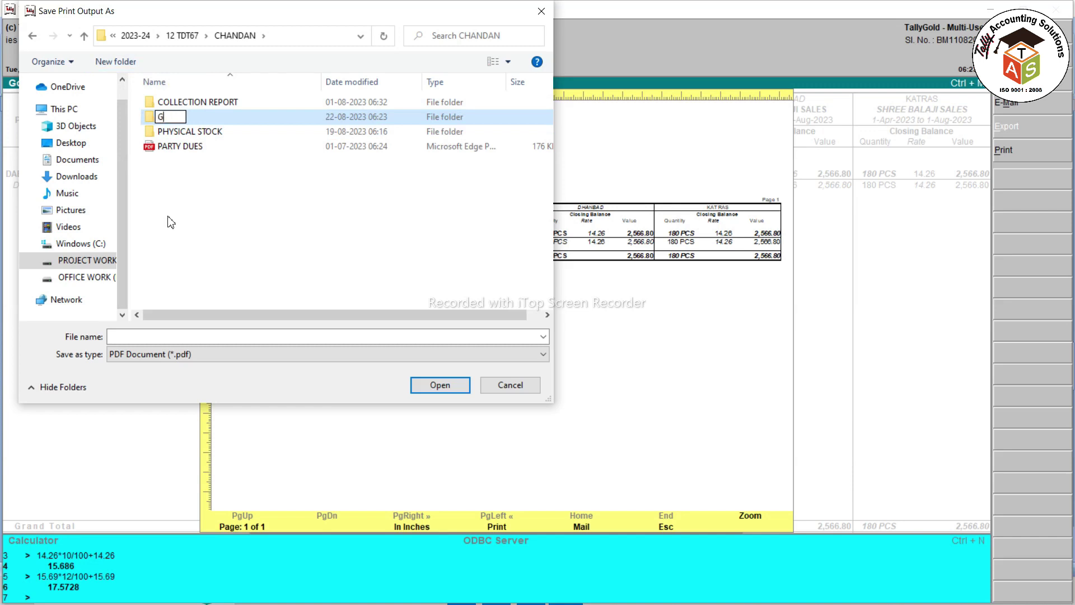
text(ODOWN)
text(WI)
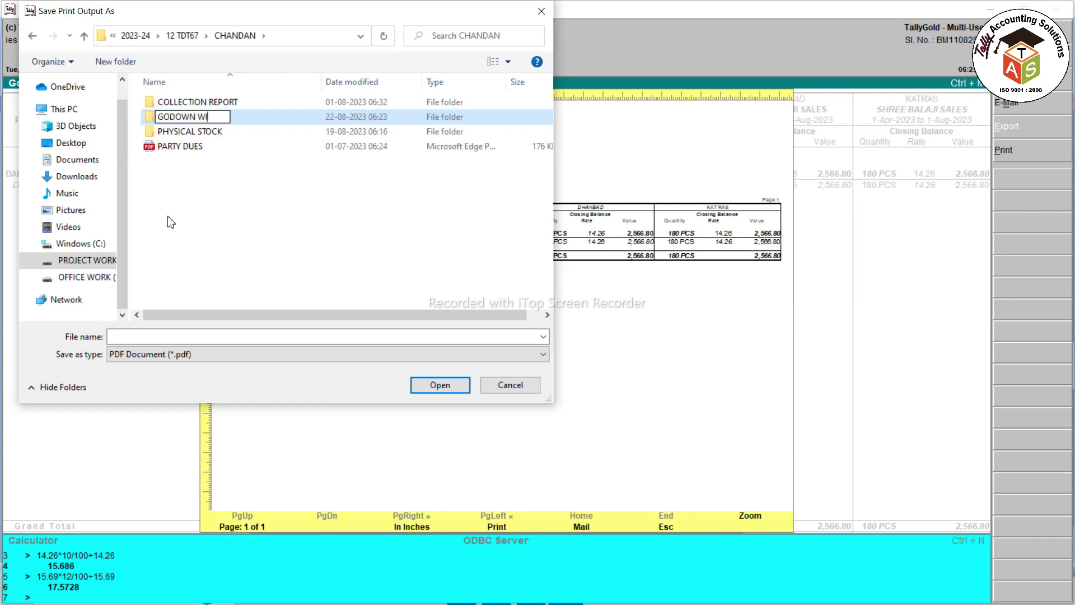
text(SE STOCK)
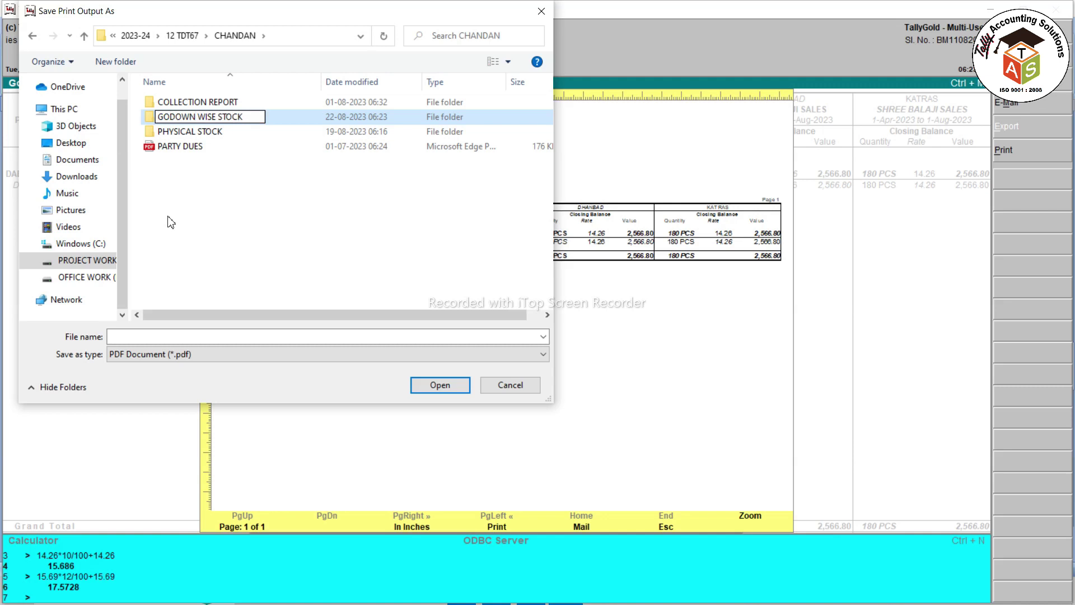
key(Return)
key(Return)
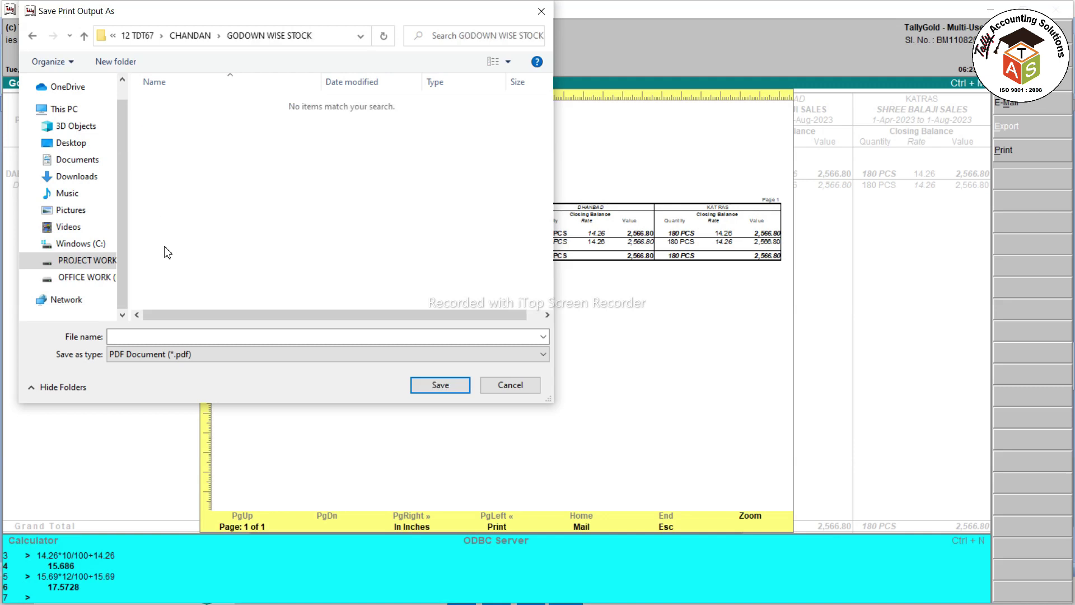
Save the PDF in the GODOWN WISE STOCK folder as GODOWN REPORT_22.8.2023
click(172, 333)
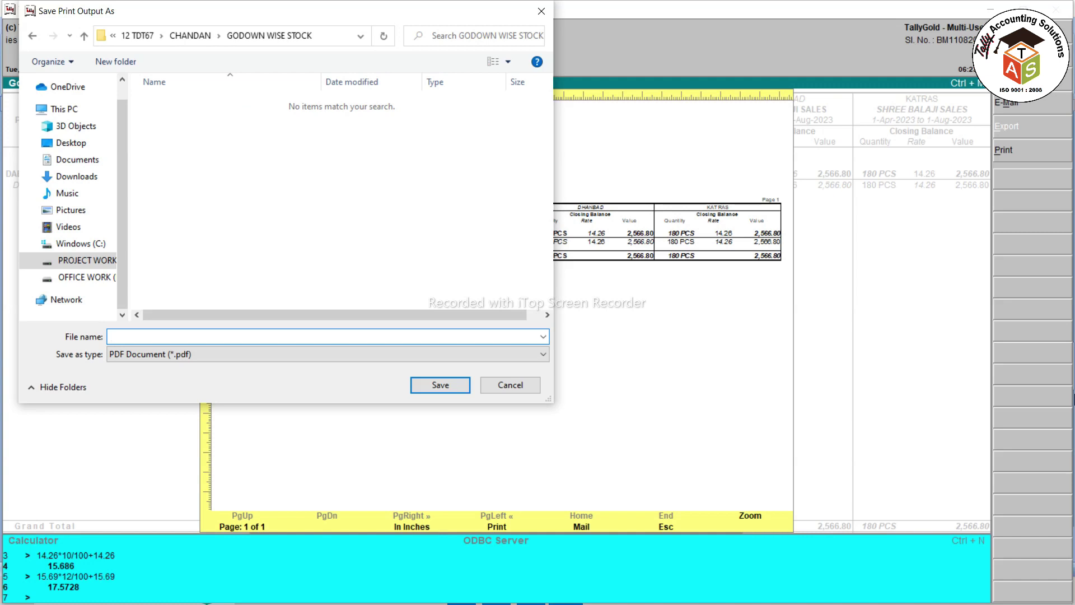
text(DOW)
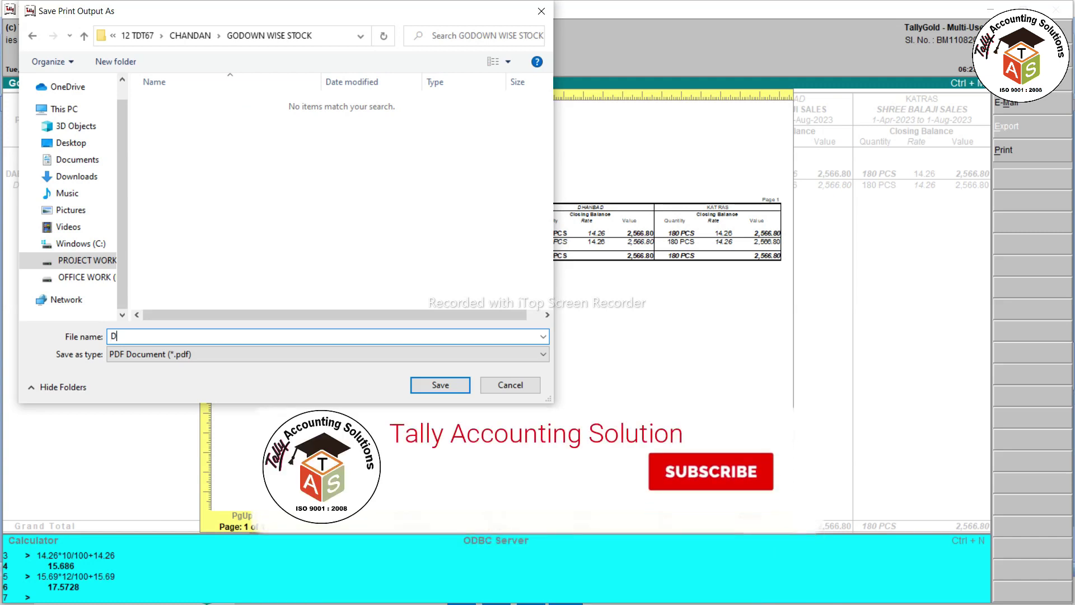
key(BackSpace)
key(BackSpace)
key(BackSpace)
text(GODO)
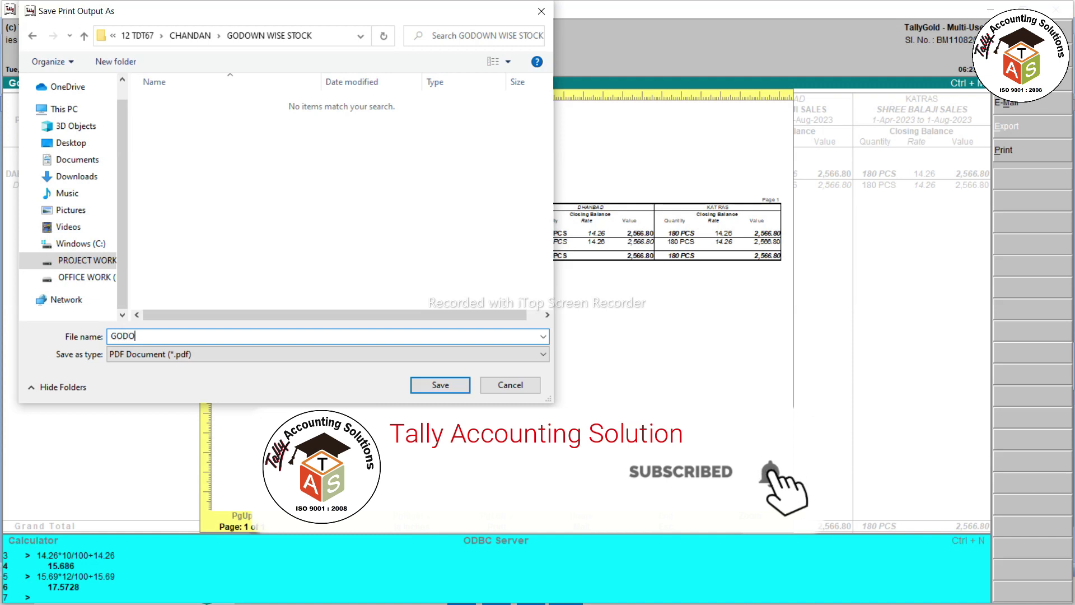
text(WN REPORT_)
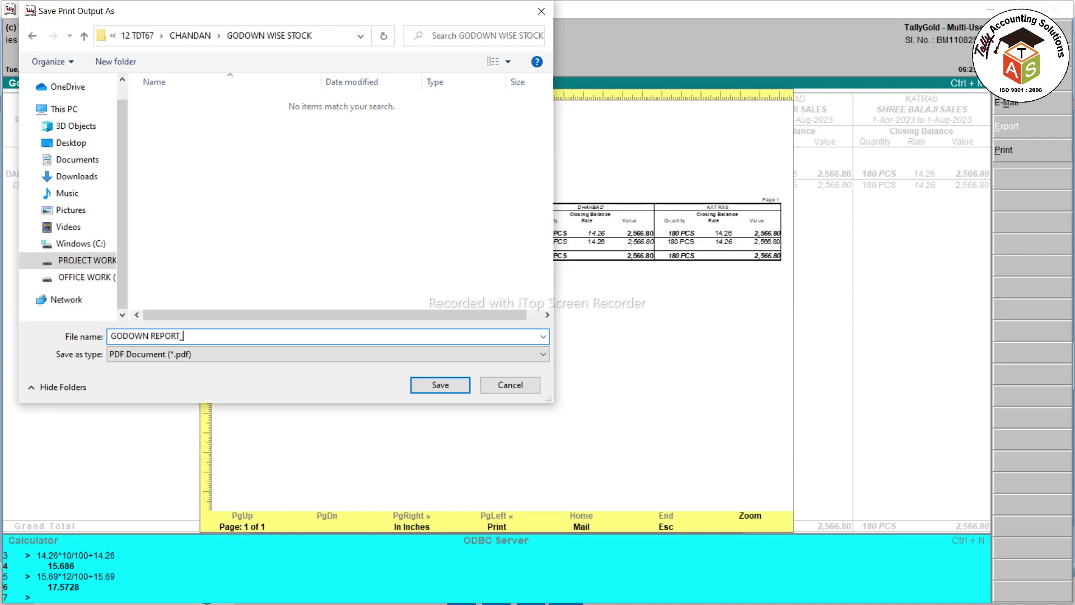
text(1)
key(BackSpace)
text(22.8.2023)
key(Return)
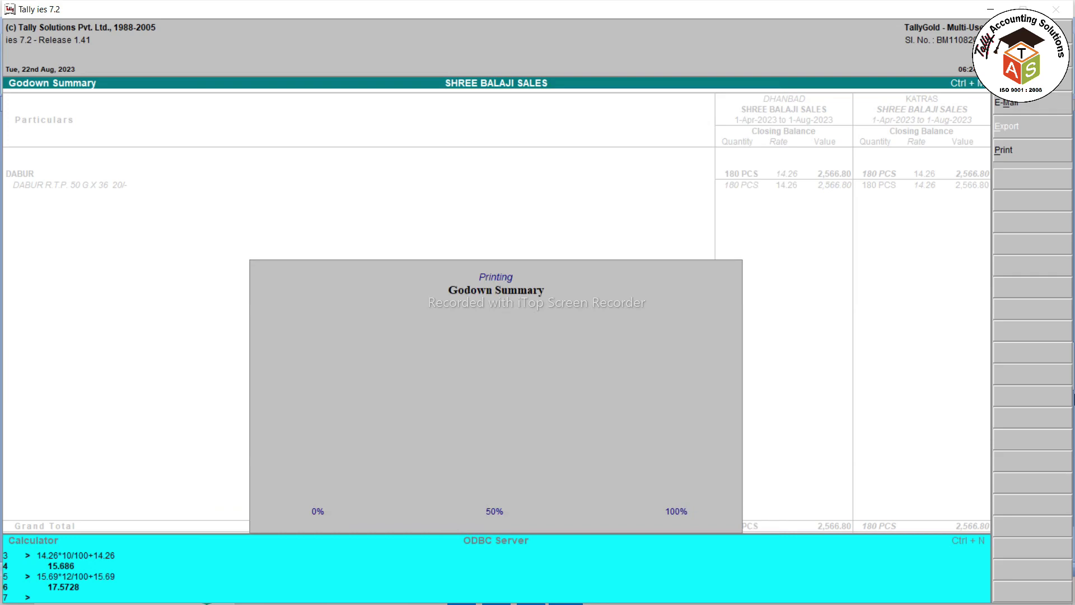
Switch to the Word notes and read the Home Work tasks on creating stock groups, stock items and godowns
key(alt+Tab)
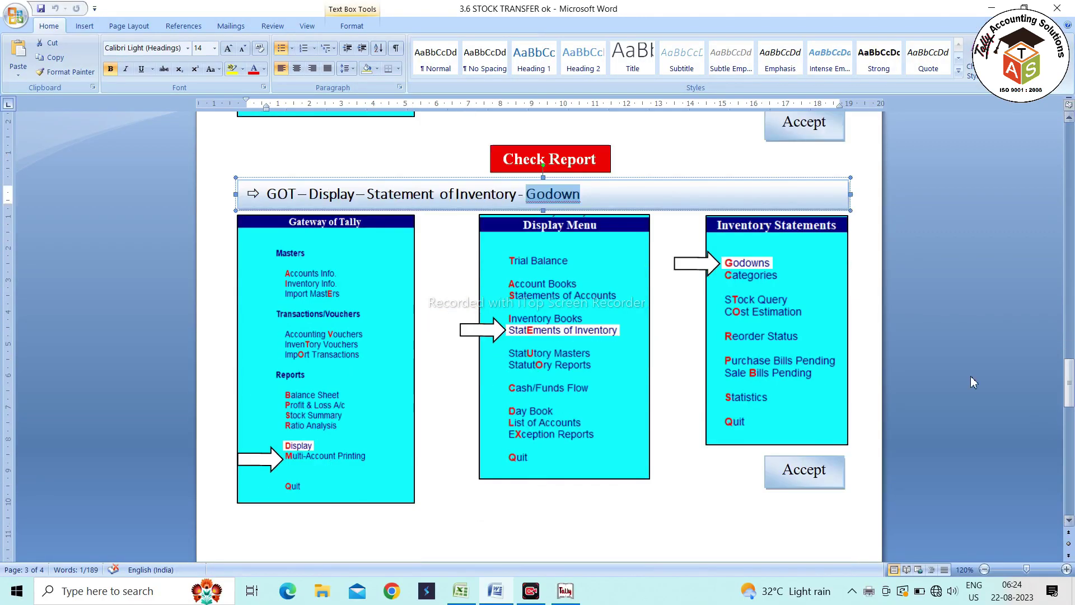
scroll(973, 382, down, 10)
drag(478, 362, 331, 360)
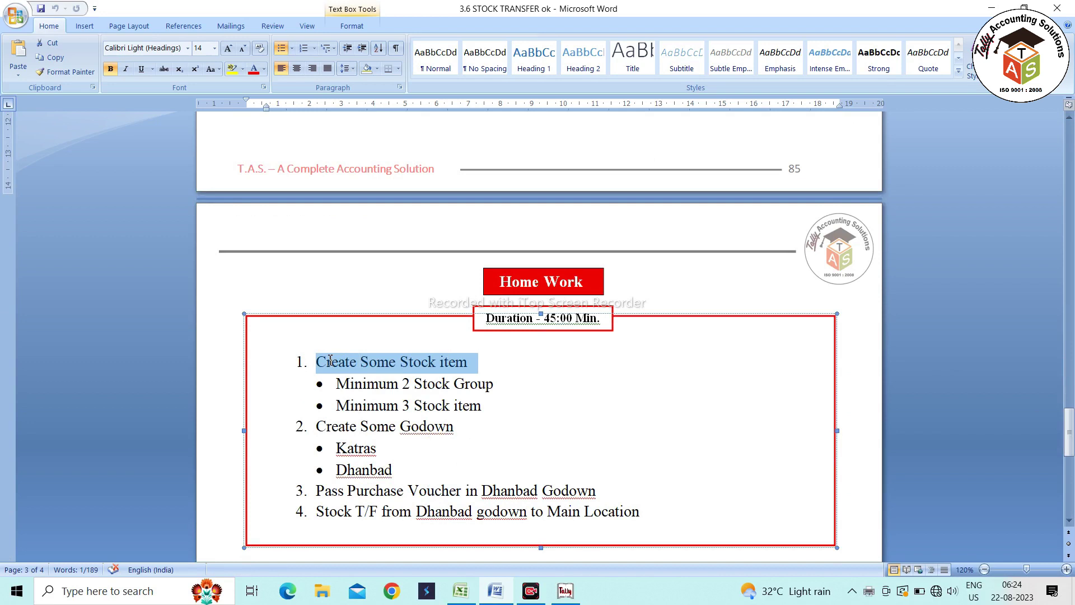
drag(505, 385, 398, 386)
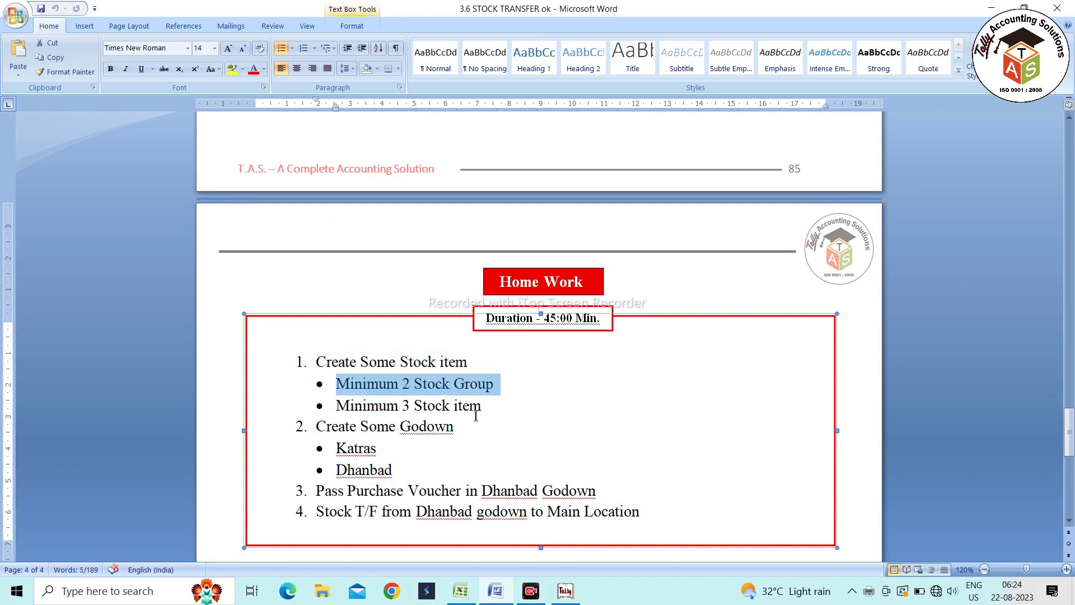
drag(490, 409, 334, 386)
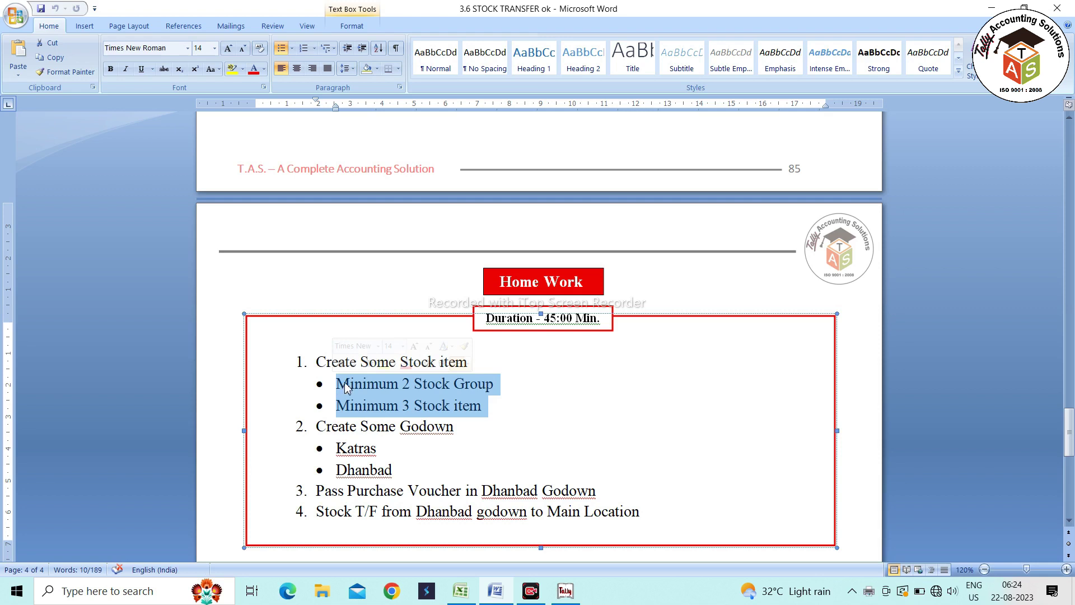
click(408, 471)
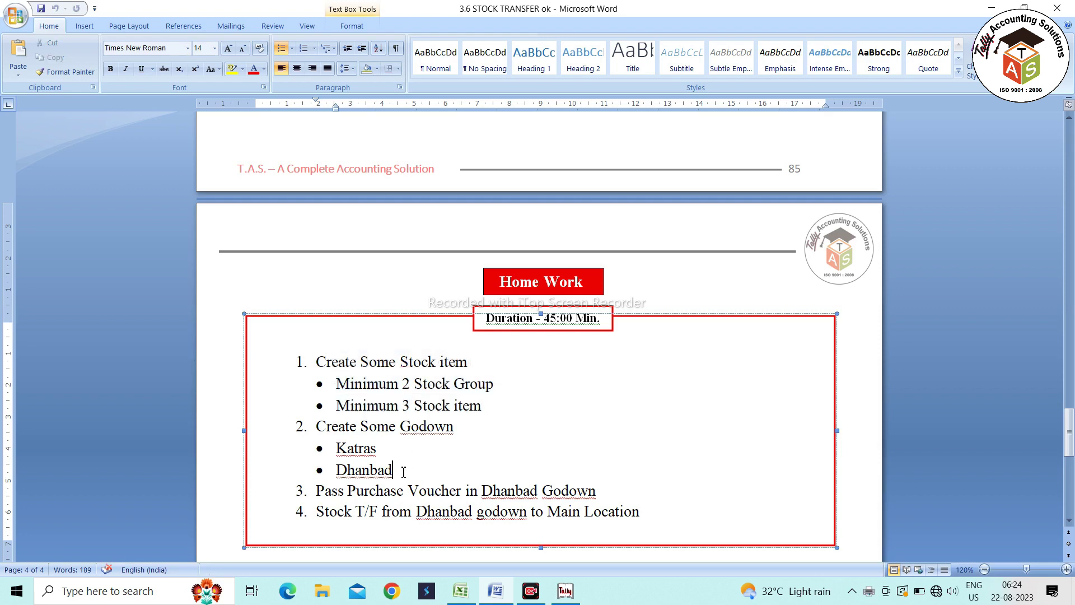
drag(403, 470, 347, 453)
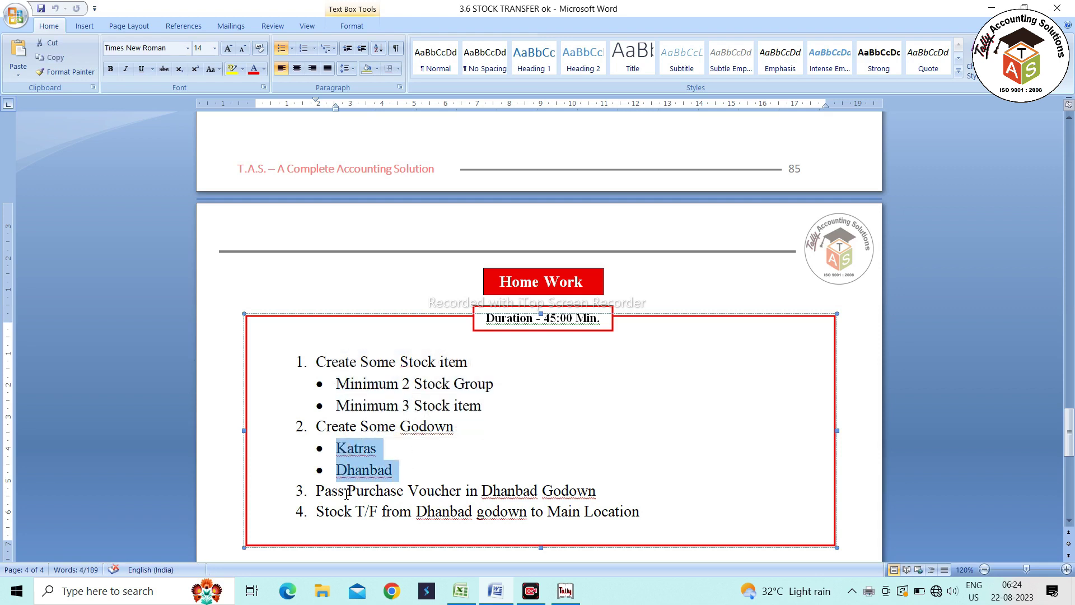
Read the Home Work tasks on the Dhanbad purchase voucher and the stock transfer to Main Location
drag(327, 492, 579, 498)
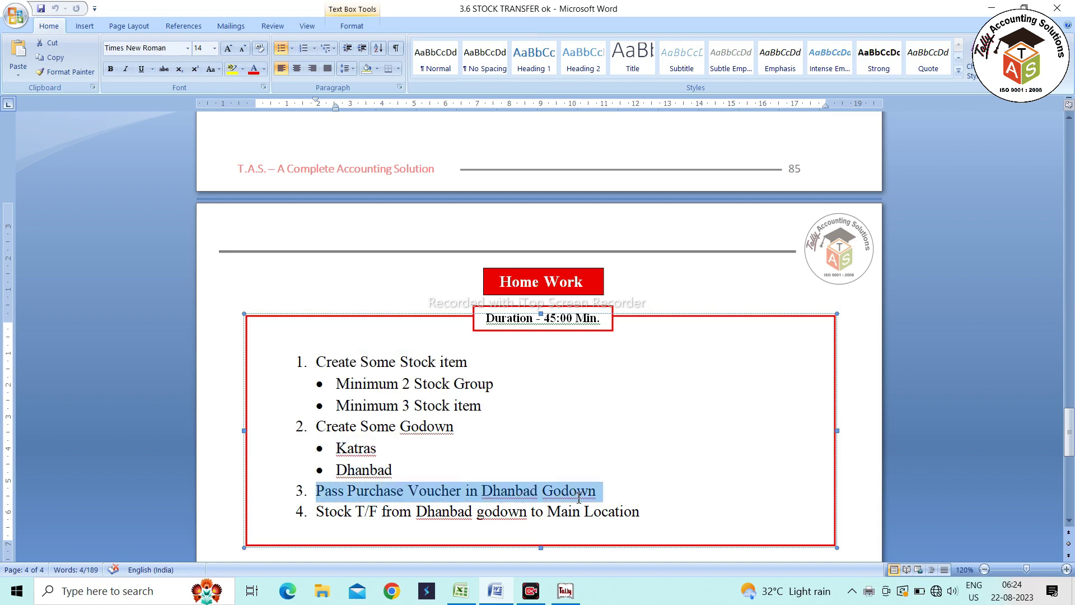
drag(322, 511, 634, 531)
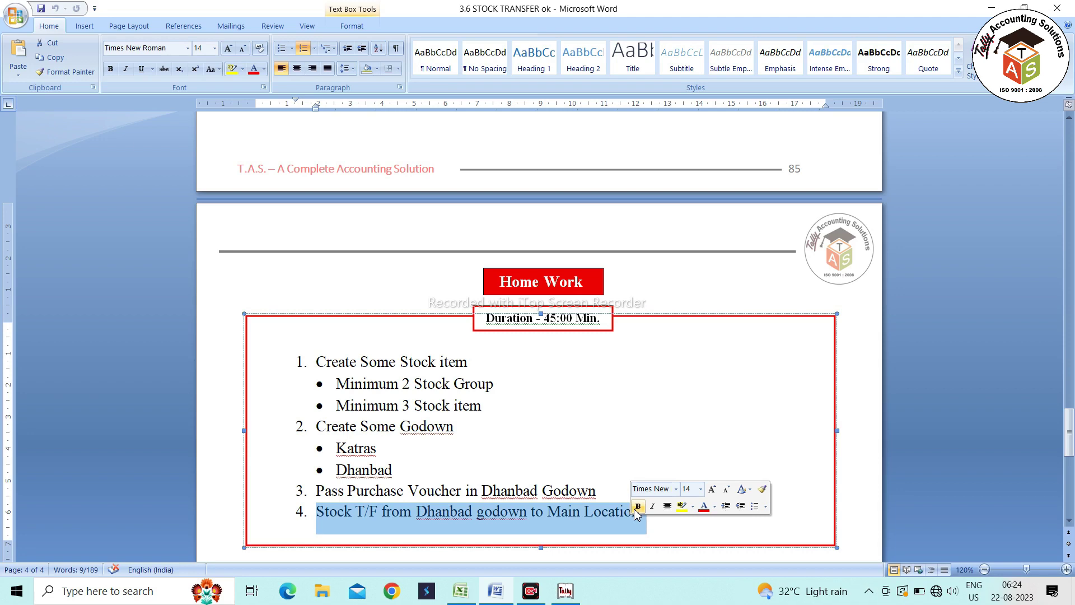
Switch to Tally and start a sales voucher with Cash as the party account
key(alt+Tab)
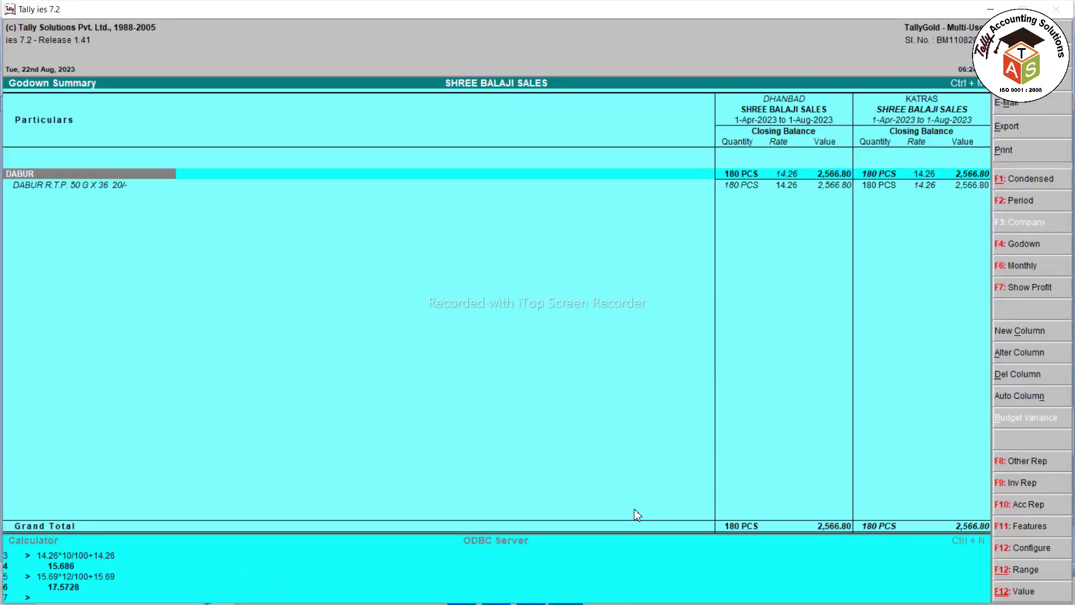
key(Escape)
key(Escape)
key(Escape)
key(Escape)
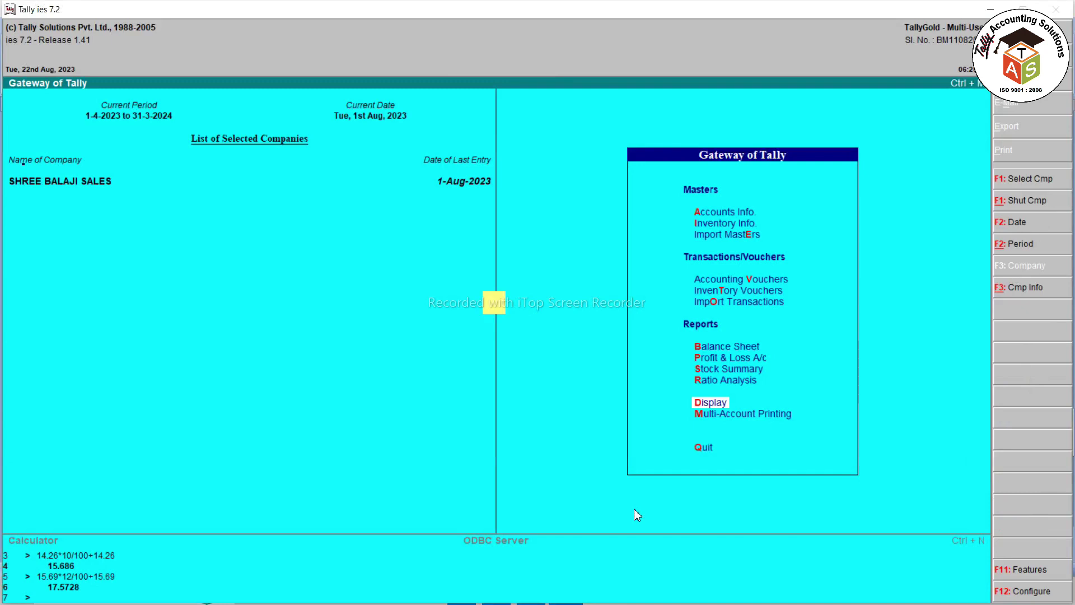
key(v)
key(F8)
key(Return)
key(Return)
key(Return)
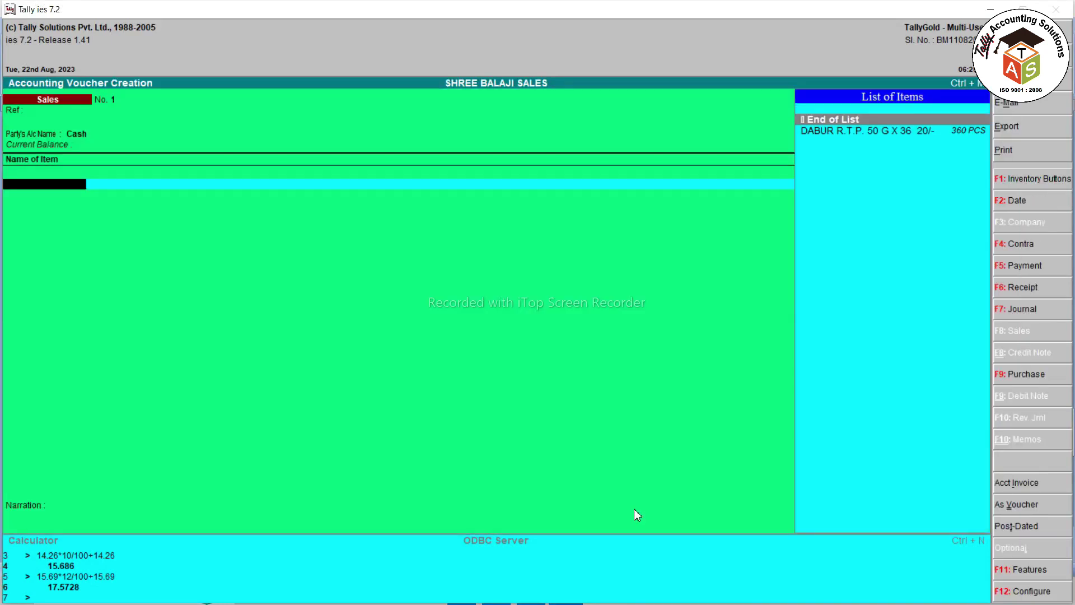
Add DABUR R.T.P. 50 G X 36 20/- to the sales voucher with 72 PCS at 15.69 from the KATRAS godown
key(Return)
key(Down)
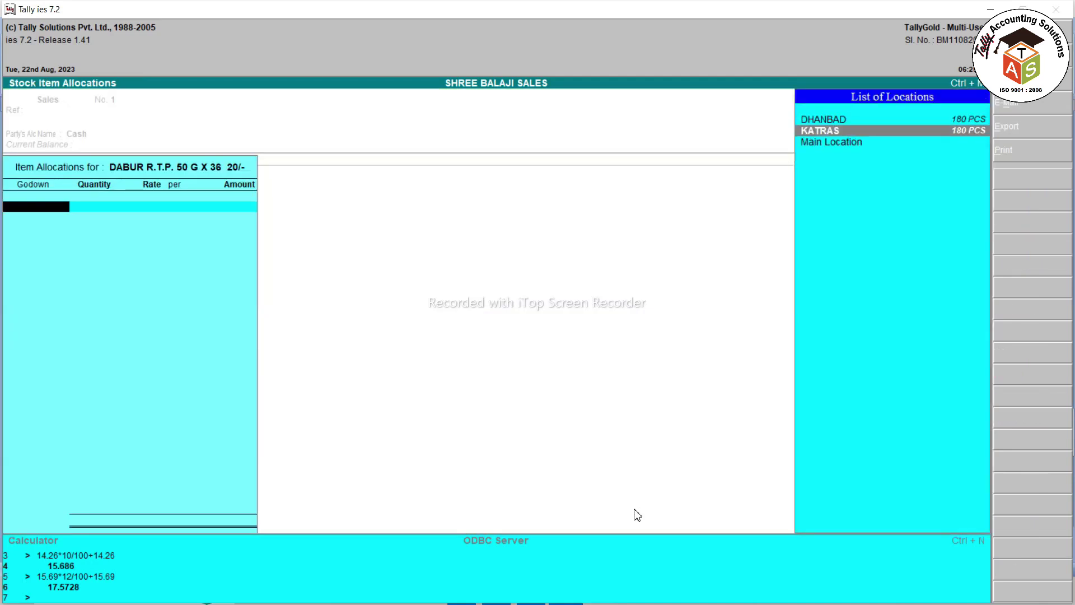
key(Return)
text(72)
key(Return)
key(Return)
key(Return)
key(Return)
key(Return)
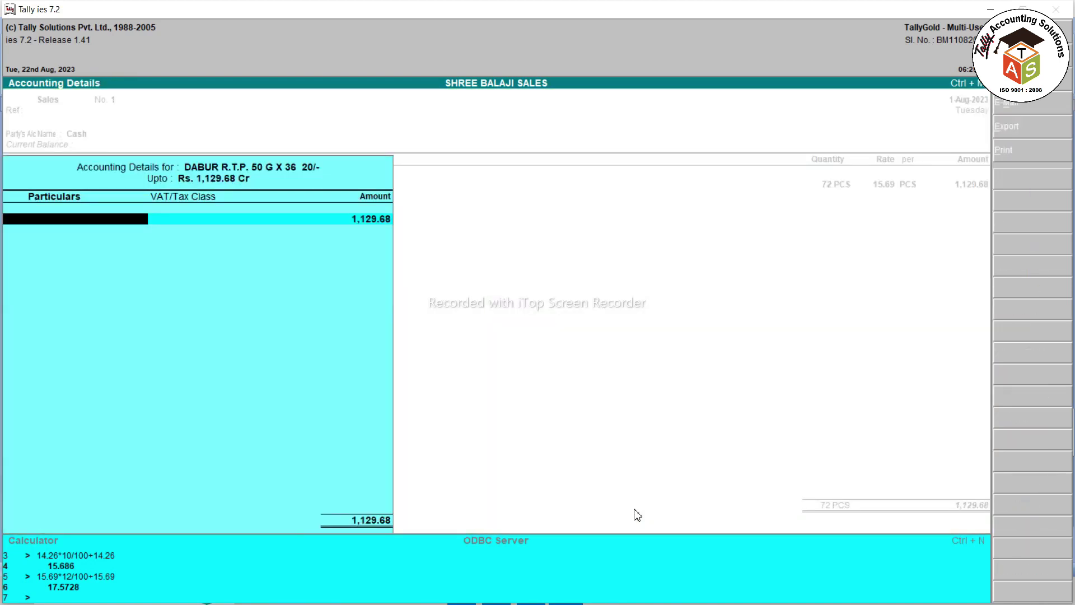
Reopen the Dabur item's godown allocation and examine the stock available at each location
key(Escape)
key(BackSpace)
key(BackSpace)
key(BackSpace)
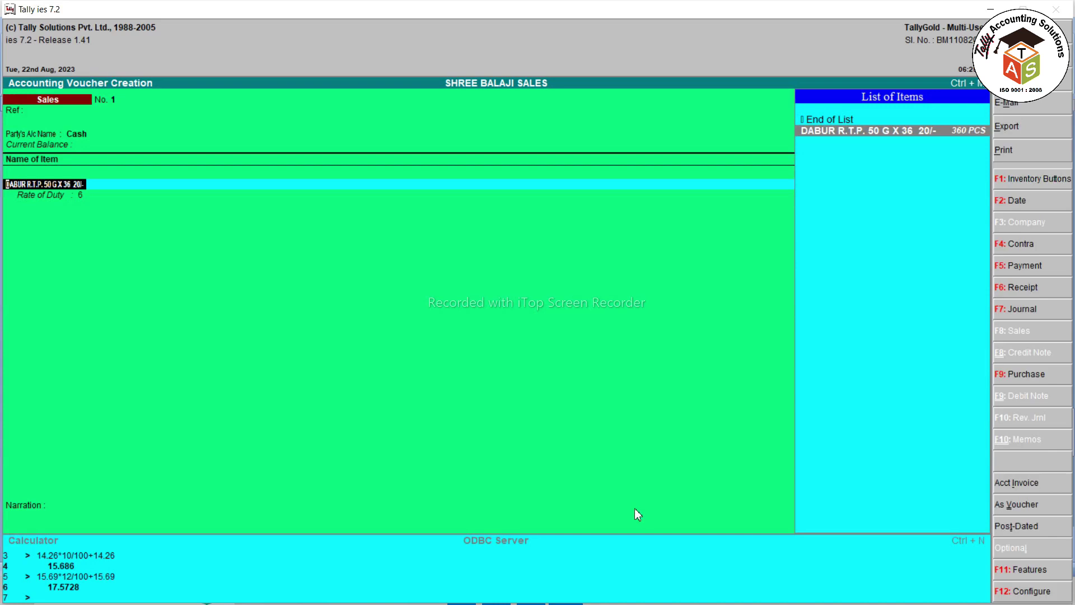
key(Return)
key(Return)
key(BackSpace)
key(Down)
key(Up)
key(Up)
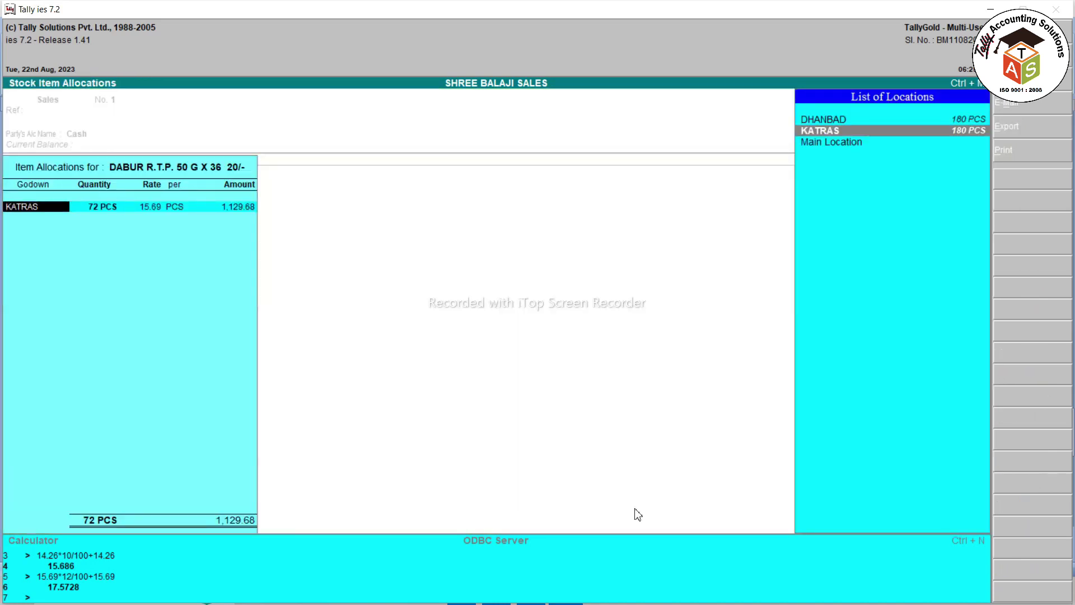
key(Down)
key(Down)
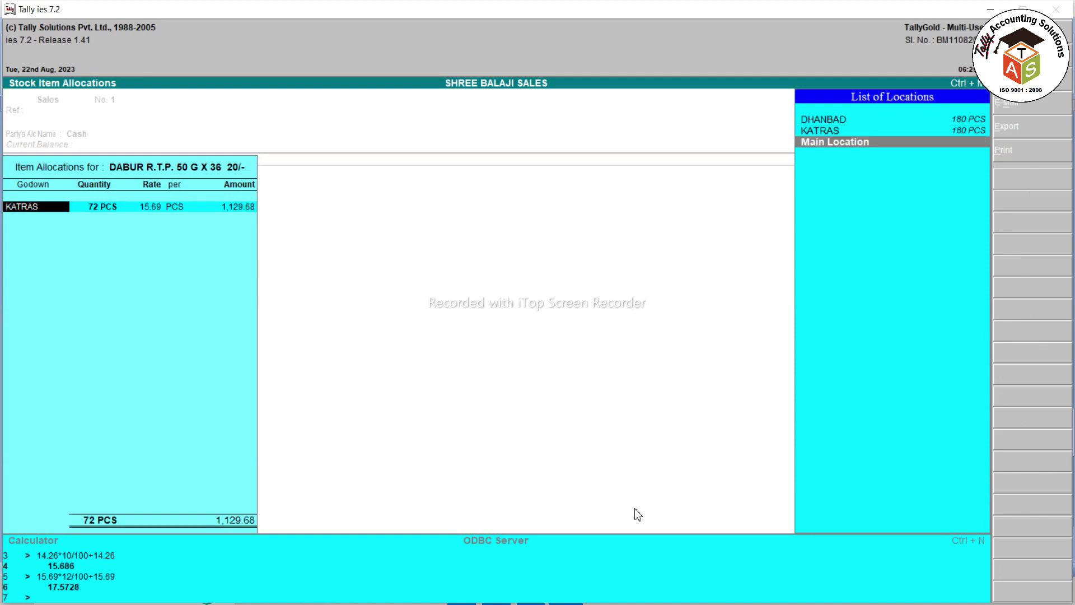
key(Up)
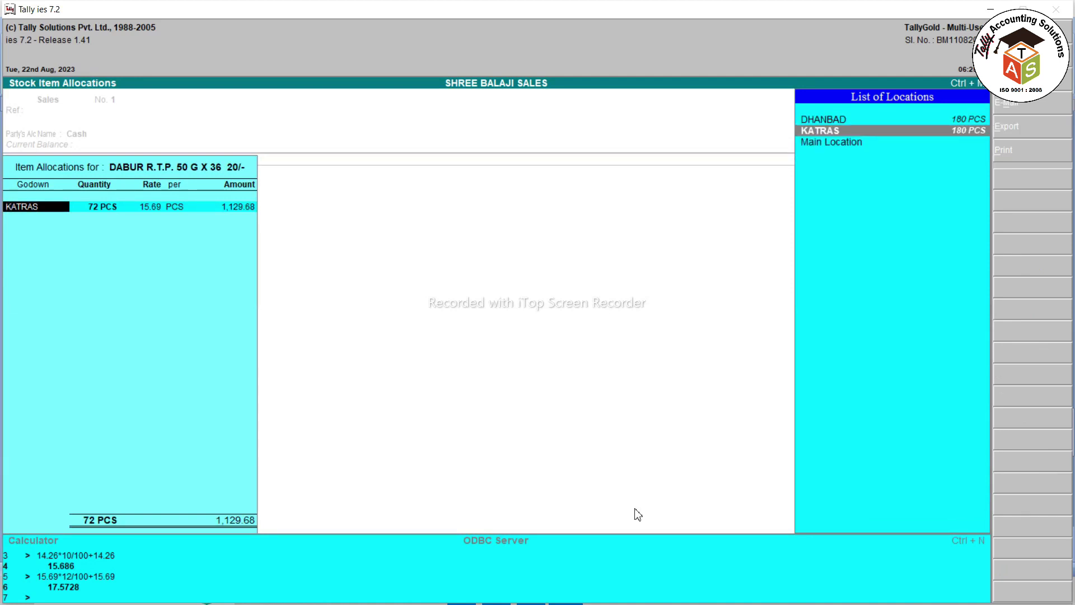
Accept the 72 PCS KATRAS allocation again and return to the item's accounting details
key(Escape)
key(Escape)
key(Return)
key(Return)
key(Return)
key(Return)
key(Return)
key(Return)
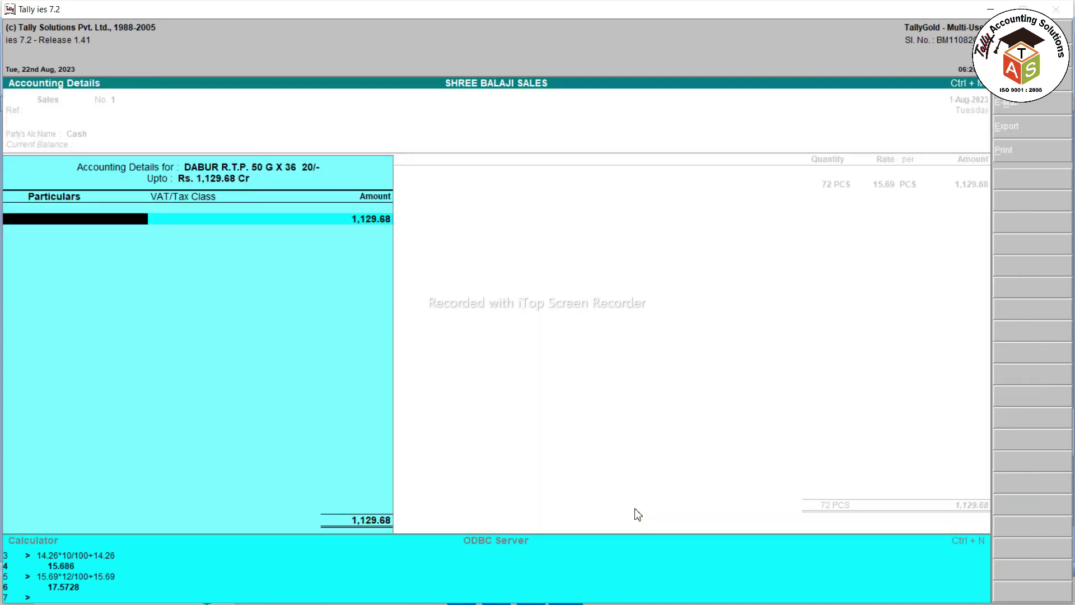
Create the ledger SALE 12% under Sales Accounts with inventory values affected and assign it to the Dabur item
key(alt+c)
text(SALE)
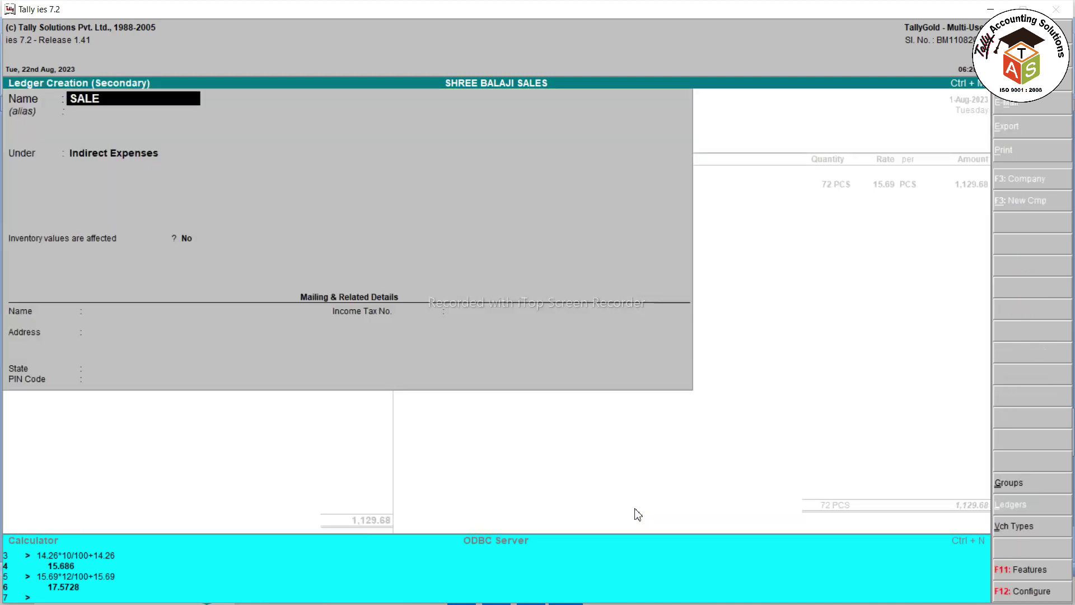
text( 12%)
key(Return)
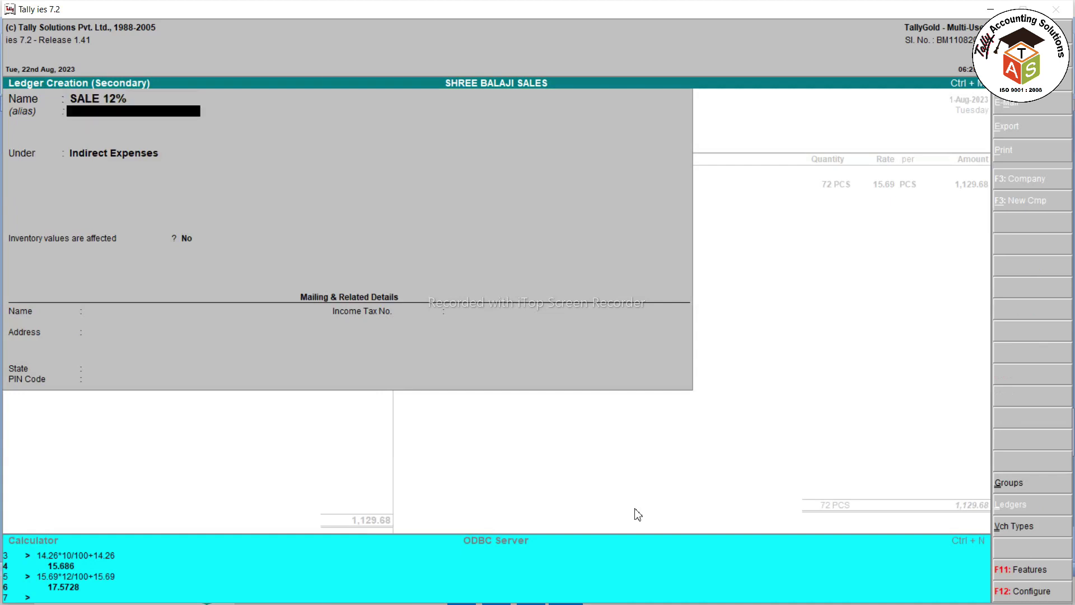
key(Return)
text(SAL)
key(Return)
key(y)
key(Return)
key(Return)
key(ctrl+a)
key(ctrl+a)
Add the C GST 6% and S GST 6% ledgers to the sales voucher
text(c)
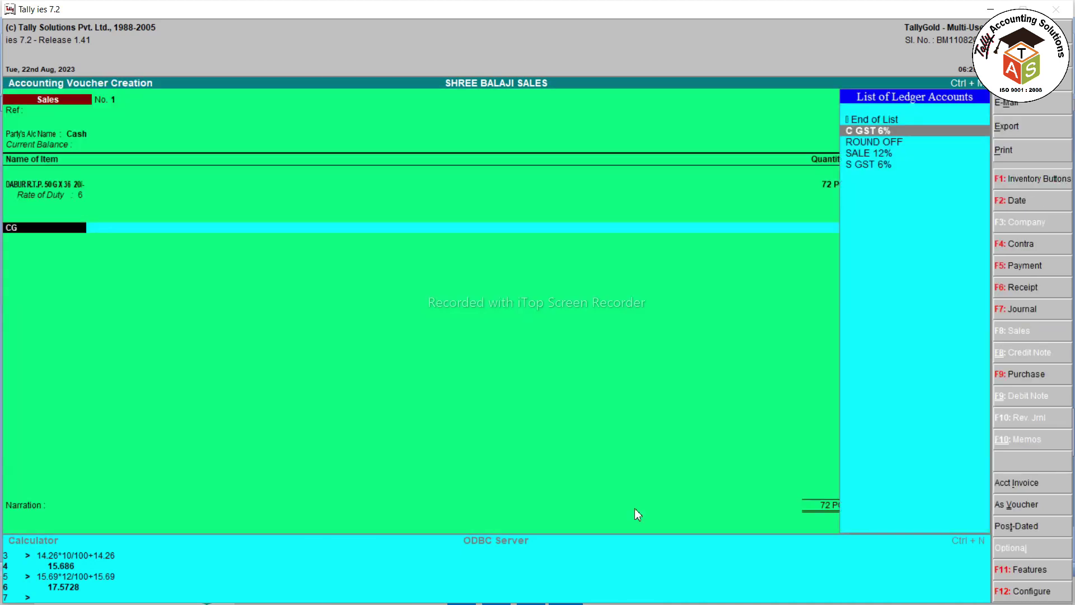
key(Return)
key(Return)
text(sg)
key(Return)
key(Return)
Add the ROUND OFF ledger with (-)0.24 and save the sales voucher without a narration
text(r)
key(Return)
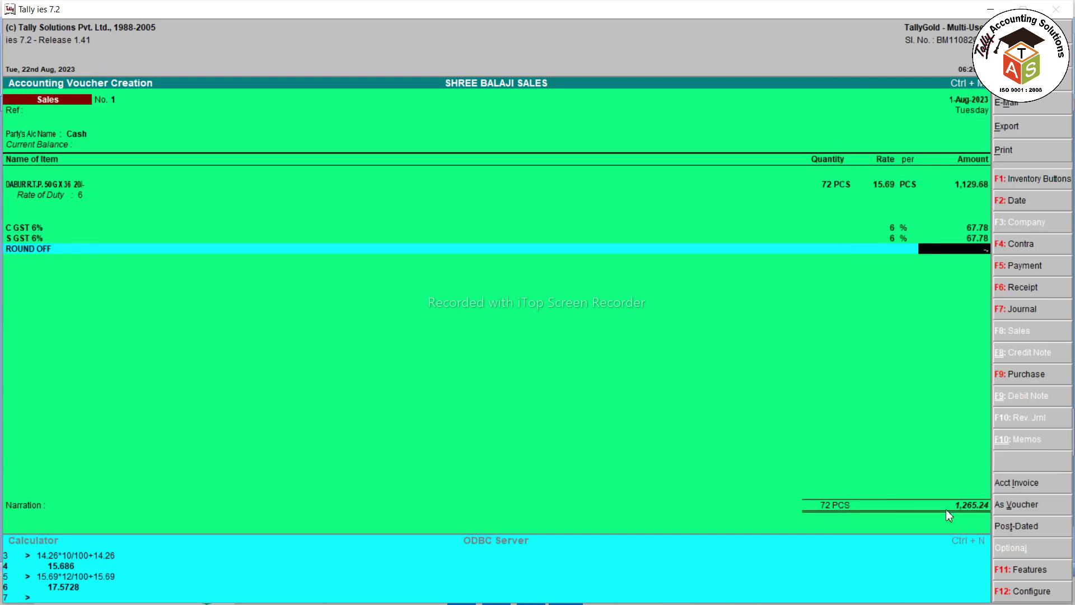
key(Return)
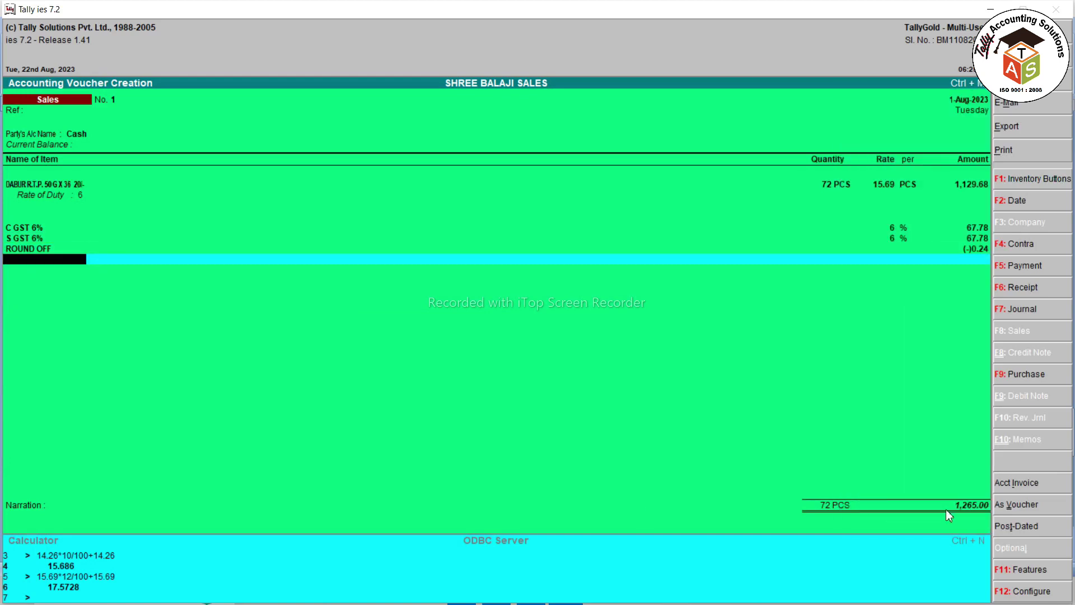
key(Return)
key(Return)
key(Return)
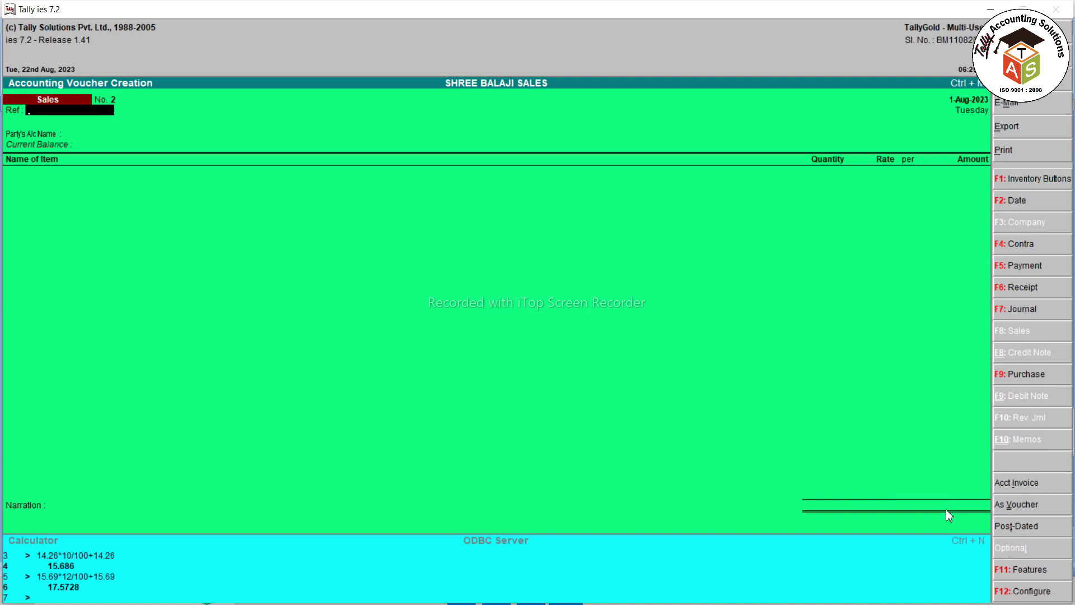
Leave voucher entry and quit Tally
key(Escape)
key(Escape)
key(Return)
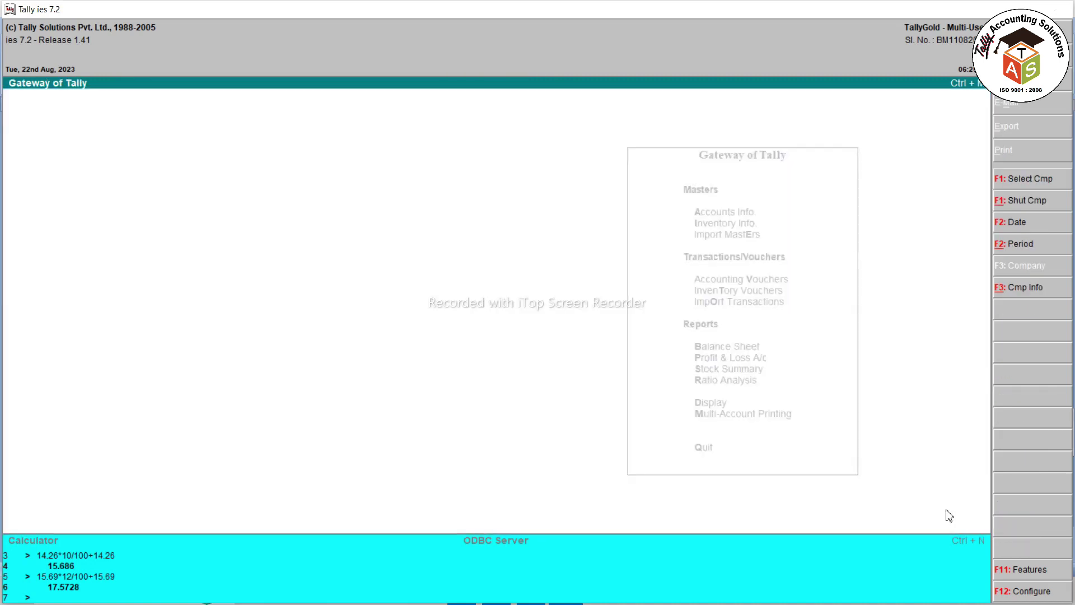
Close the Word stock transfer notes and refresh the desktop
scroll(947, 510, up, 10)
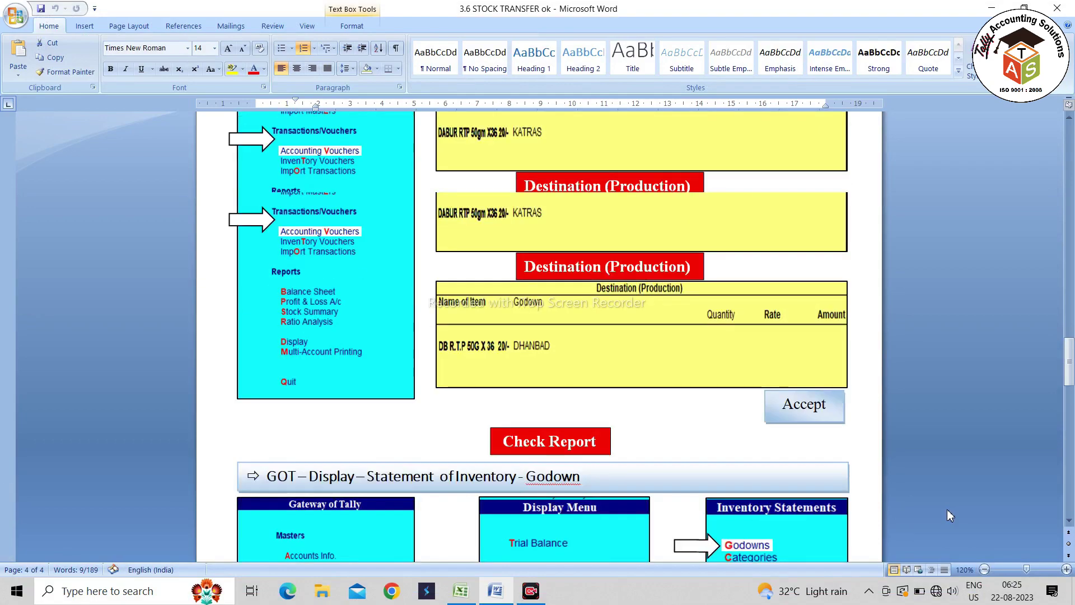
scroll(946, 509, up, 10)
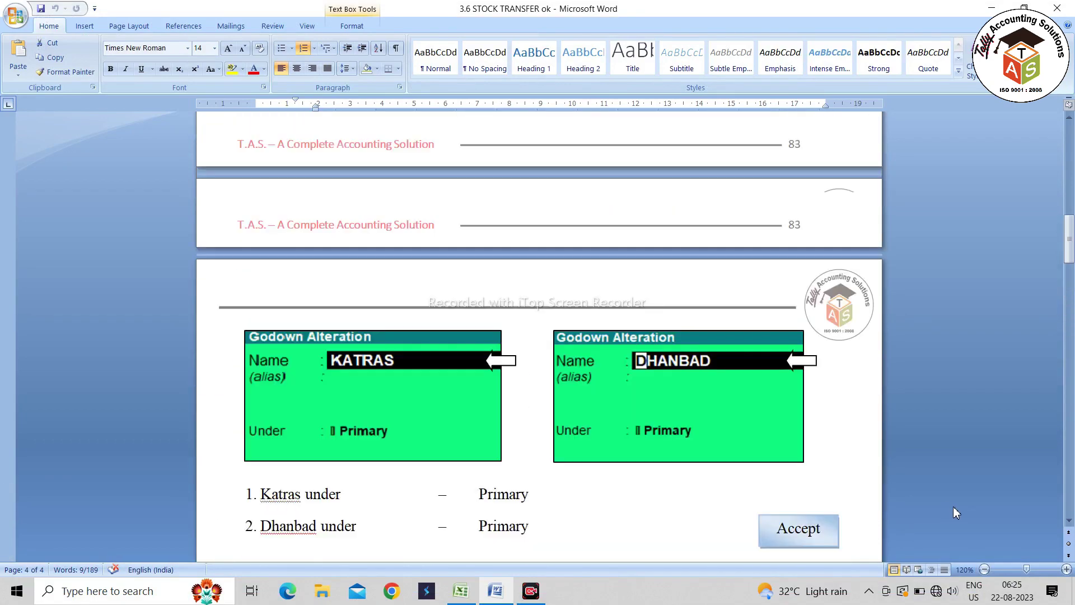
scroll(954, 506, up, 10)
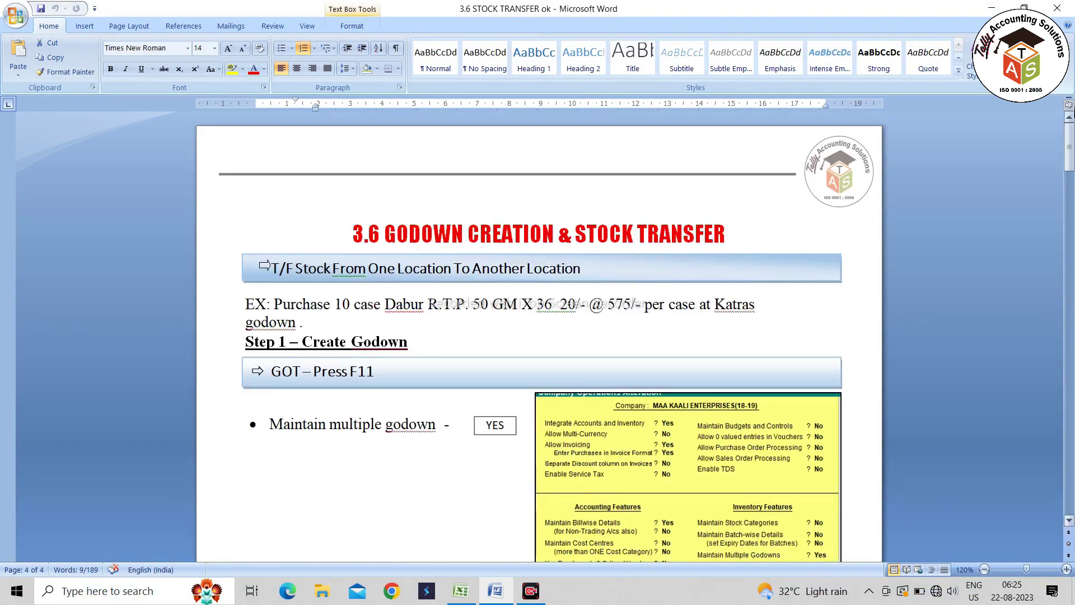
click(1058, 8)
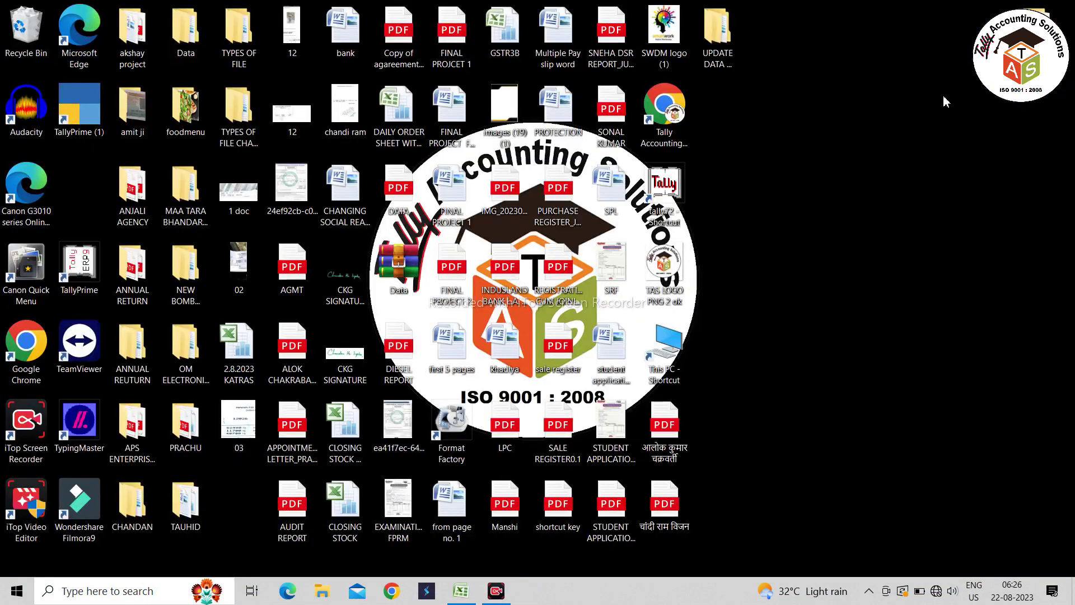
right_click(817, 140)
click(854, 181)
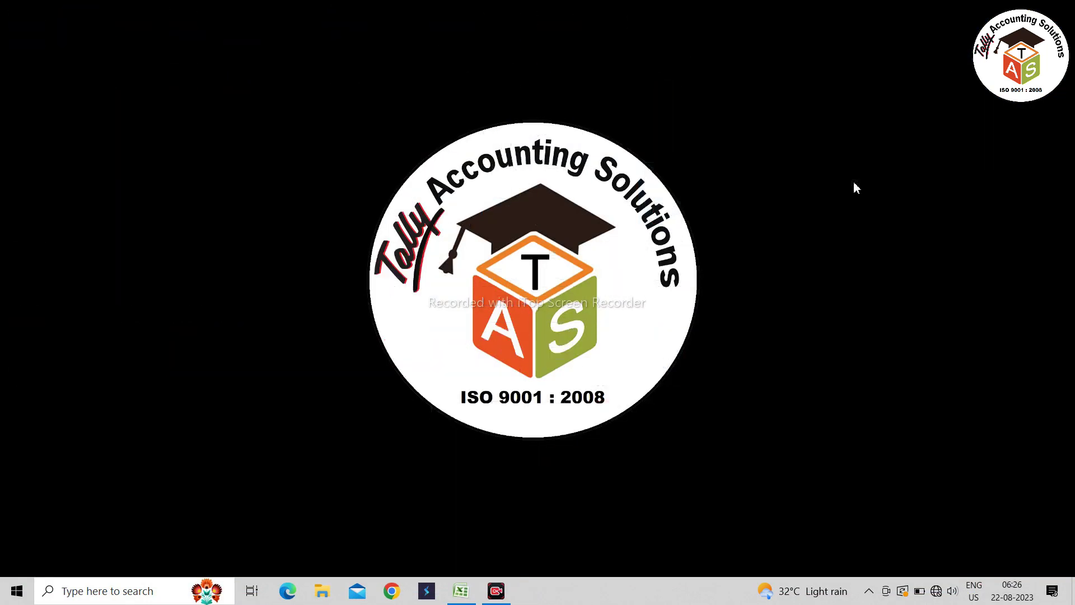